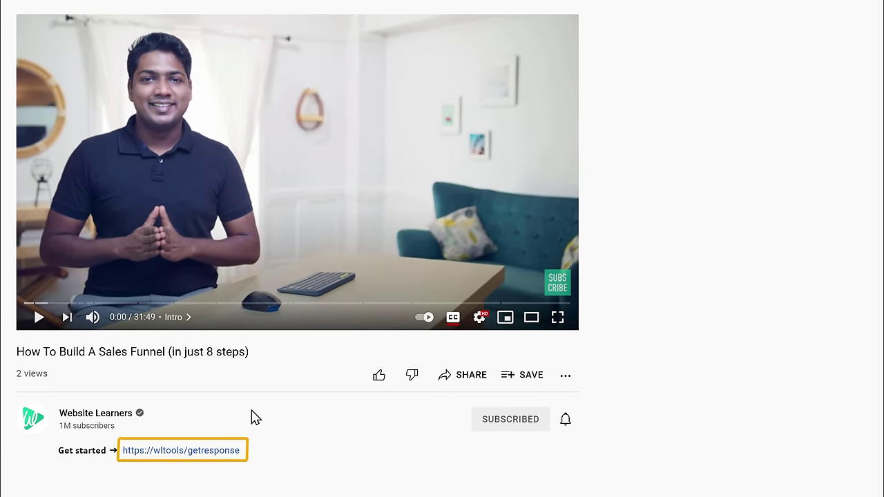
- Follow the GetResponse link under the sales-funnel video to the free-trial sign-up page
click(192, 456)
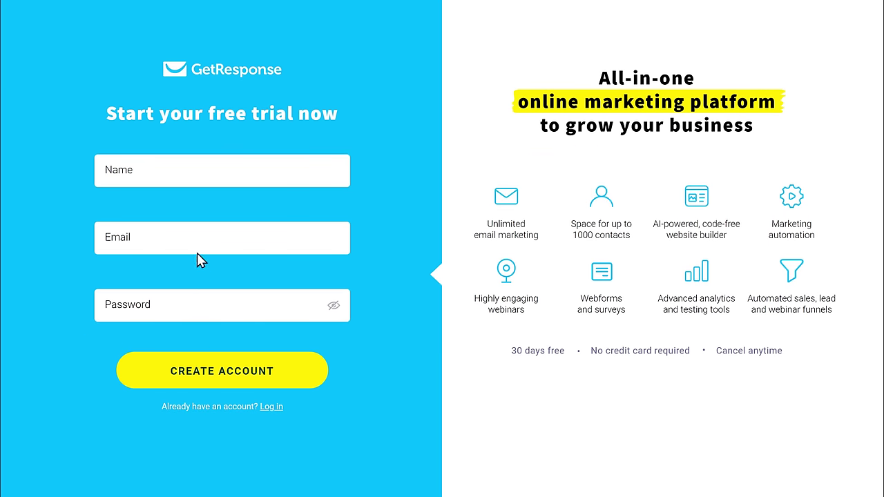
- Create the trial account with the account holder's name, e-mail address and a password
click(201, 170)
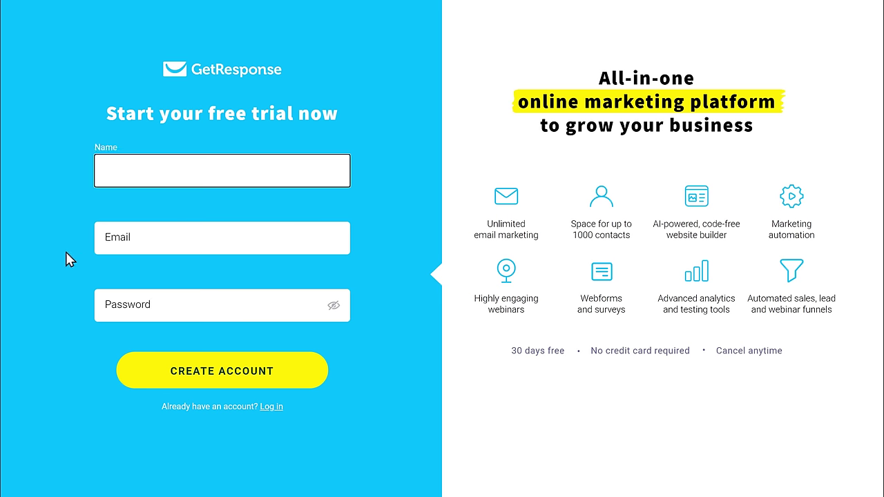
key(Tab)
key(Tab)
text(•••••••)
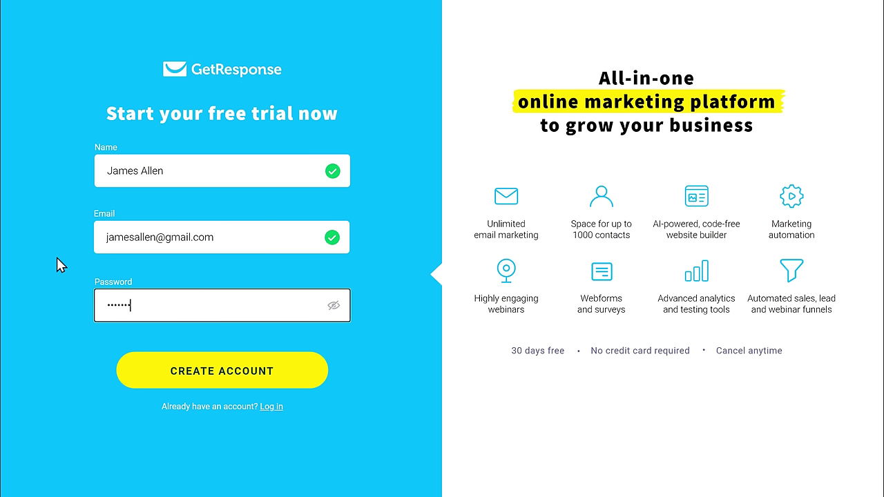
text(••)
key(Tab)
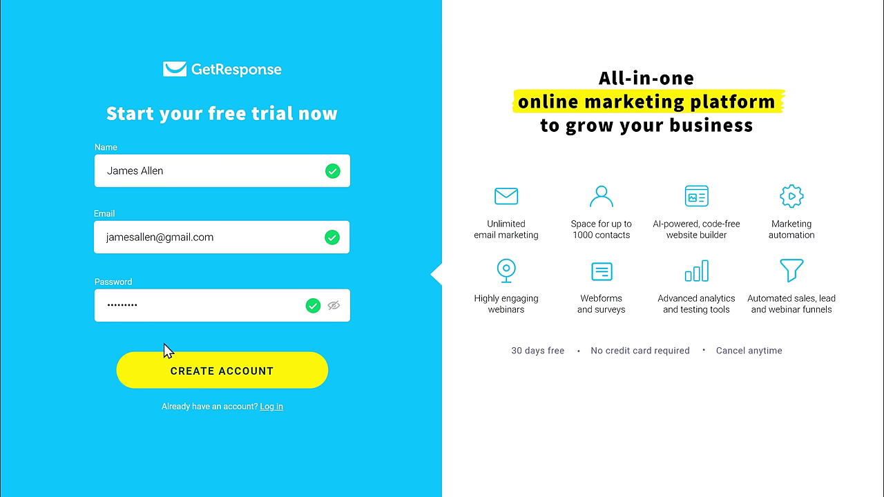
click(219, 391)
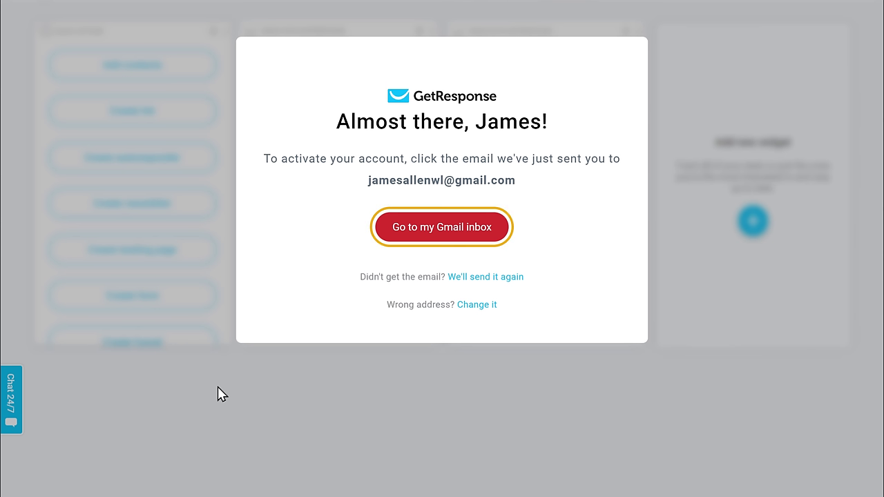
- Open the GetResponse activation e-mail in the Gmail inbox and activate the account
click(438, 227)
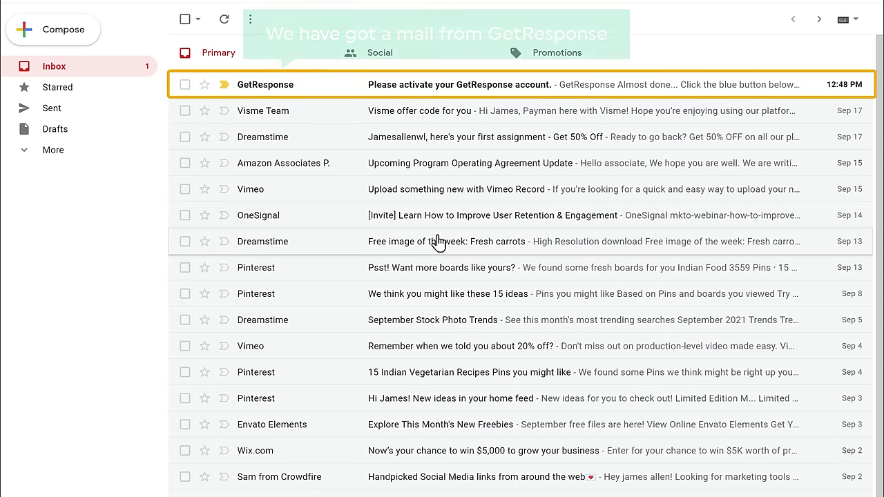
click(327, 98)
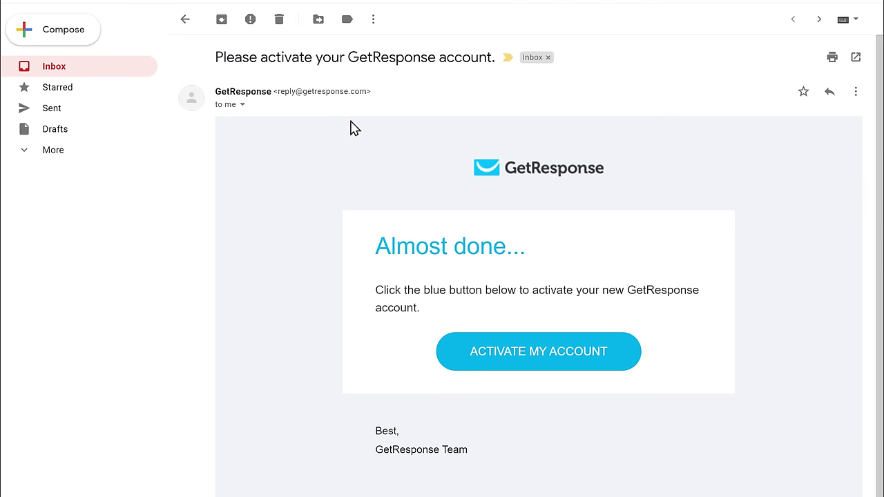
click(538, 352)
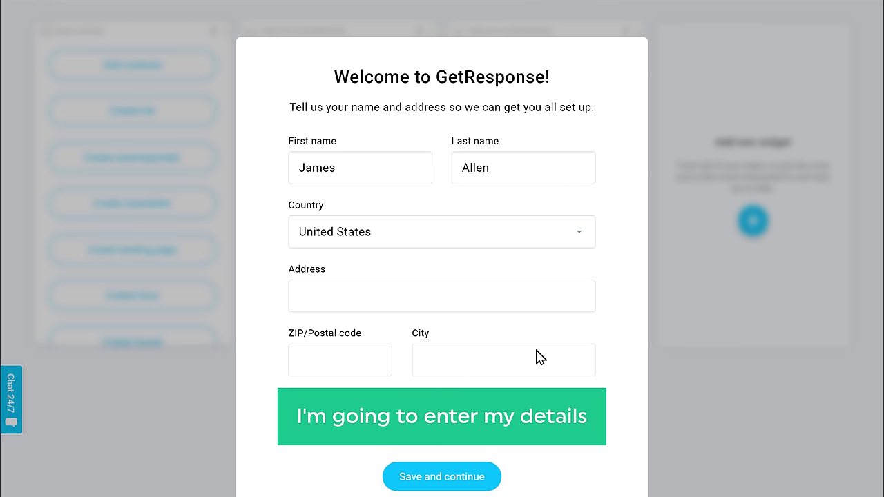
- Fill in the welcome form's street address, ZIP code and city, then save and continue
click(374, 296)
key(Tab)
text(90017)
key(Tab)
text(Los Angeles)
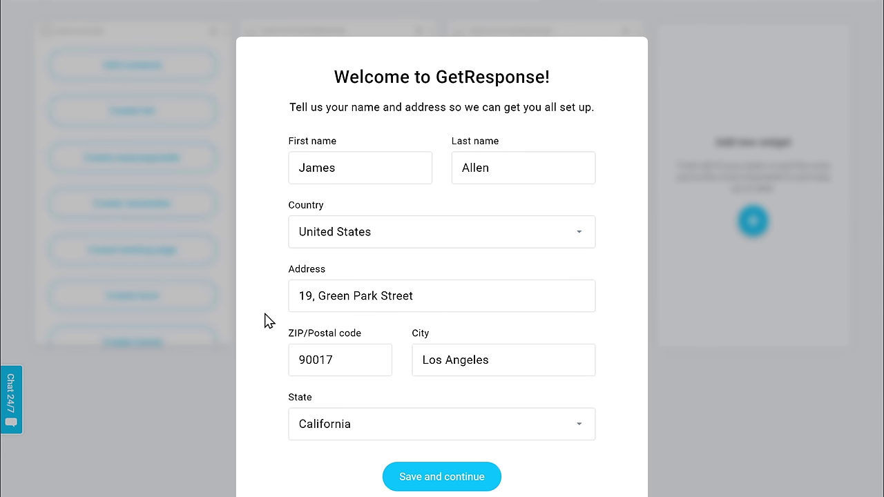
key(Tab)
key(Tab)
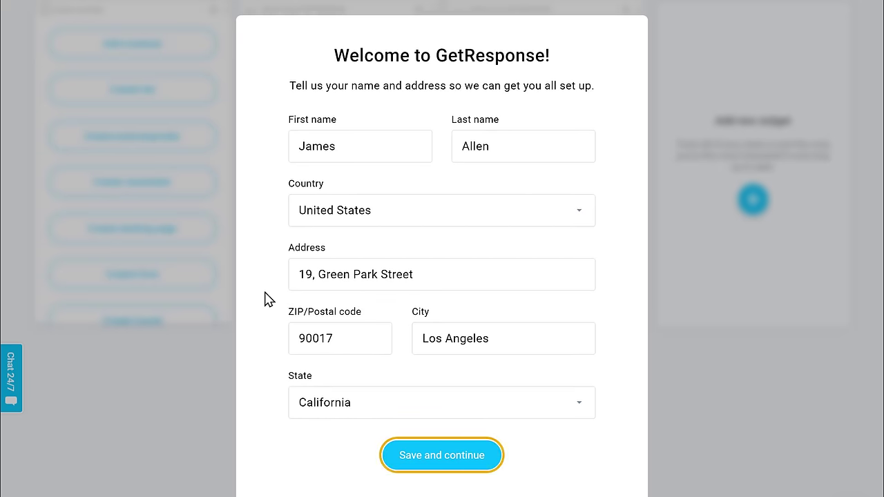
click(437, 466)
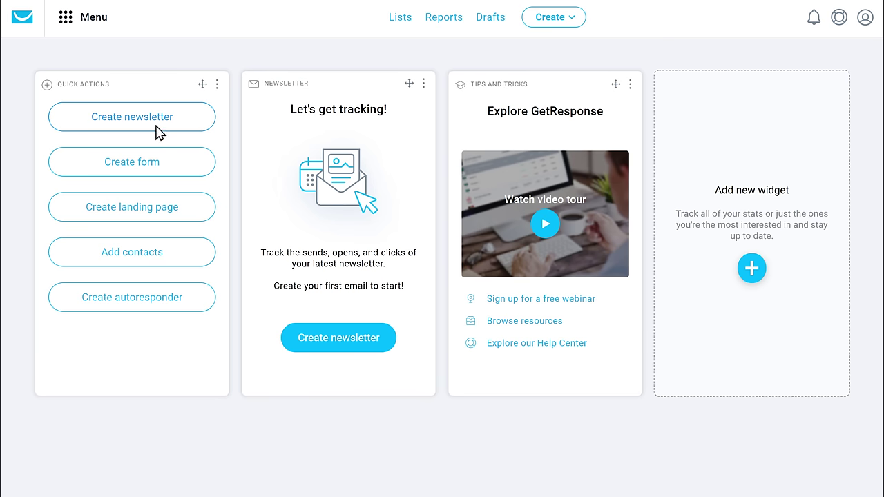
- Go to Conversion funnel from the main menu and begin creating a new funnel
click(85, 27)
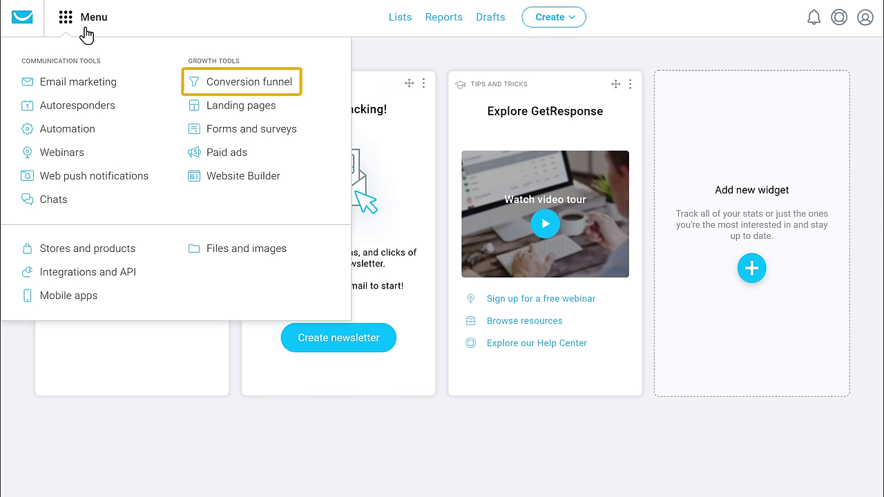
click(252, 88)
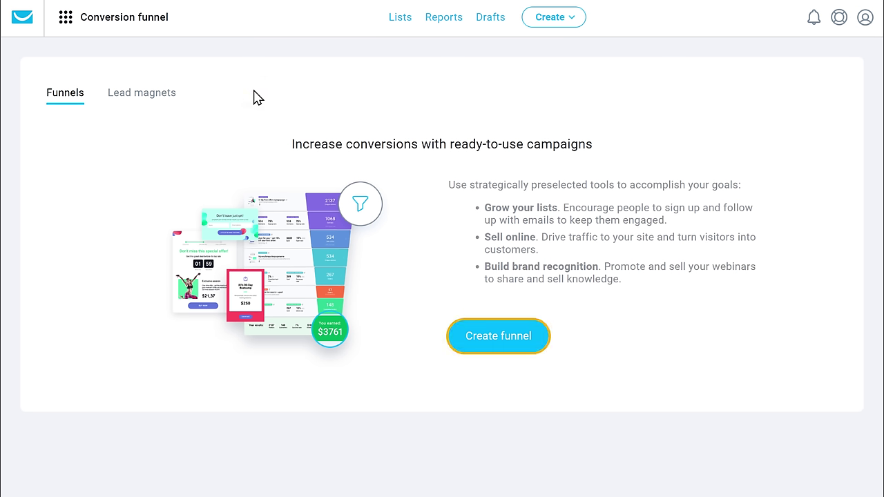
click(492, 349)
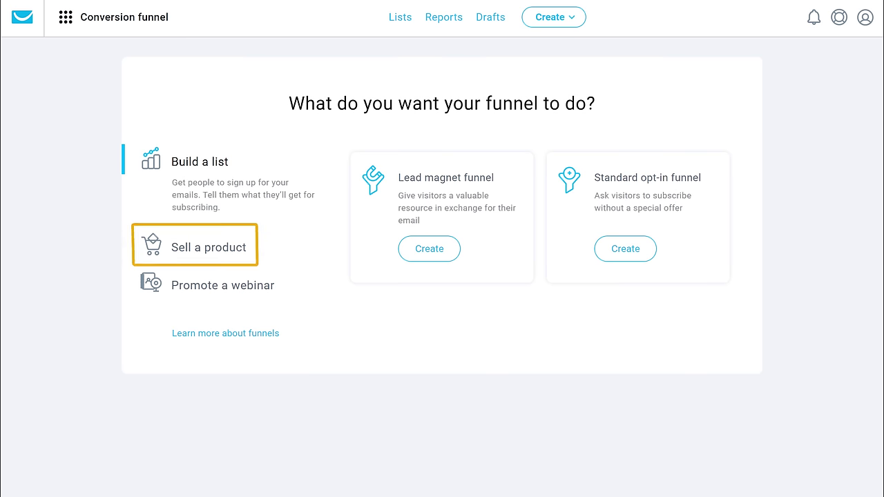
- Choose Sell a product, pick Full sales funnel, name it 'E-book' and save
click(211, 258)
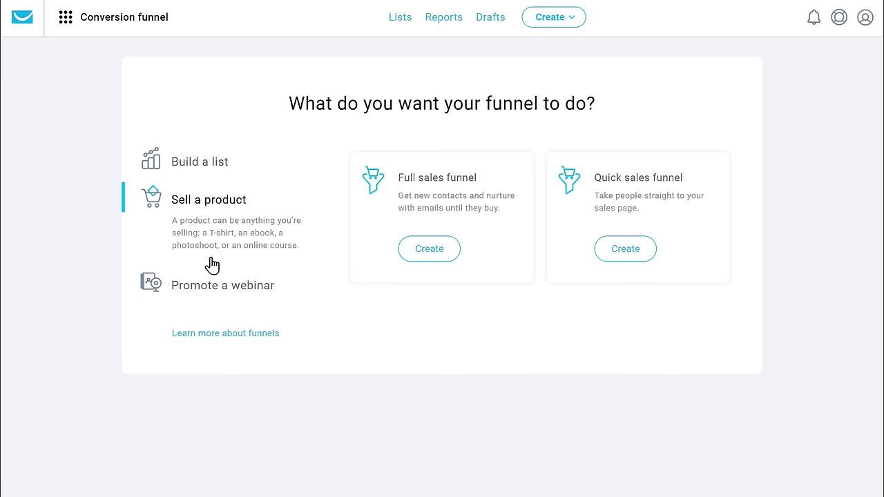
click(427, 255)
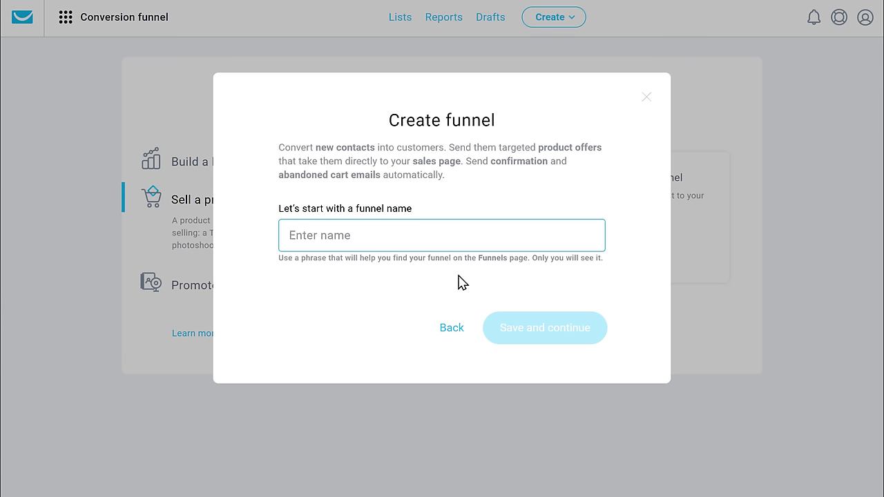
text(E-book)
key(Tab)
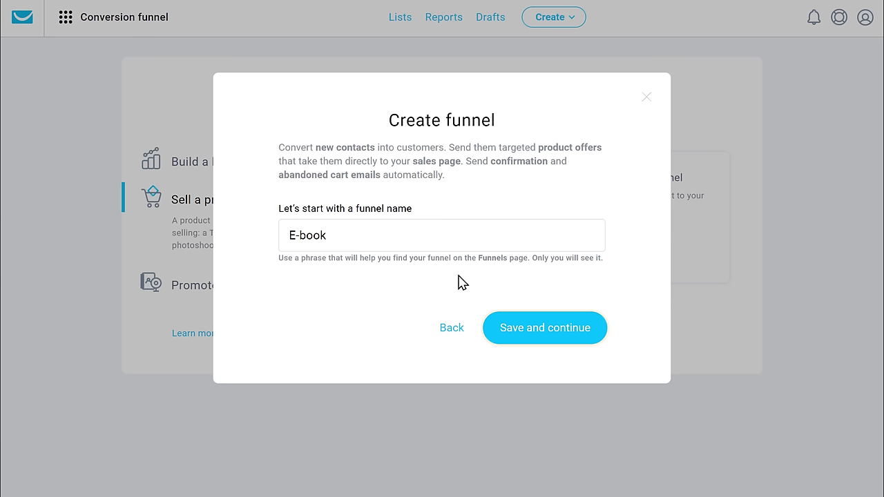
click(536, 340)
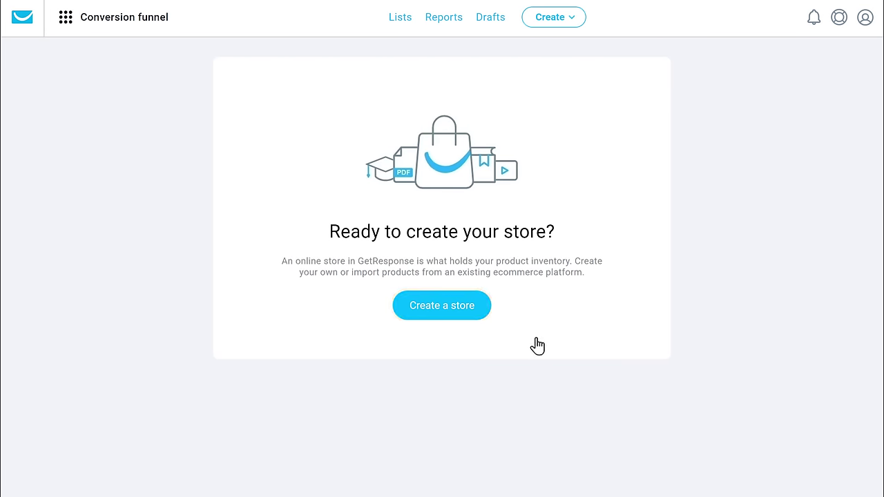
- Create a GetResponse store named GoToShape, keeping the currency as USD
click(443, 317)
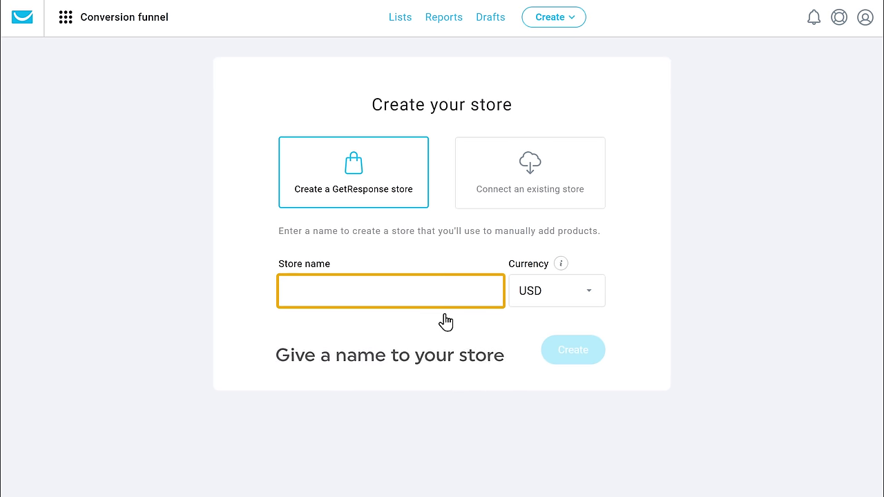
click(410, 290)
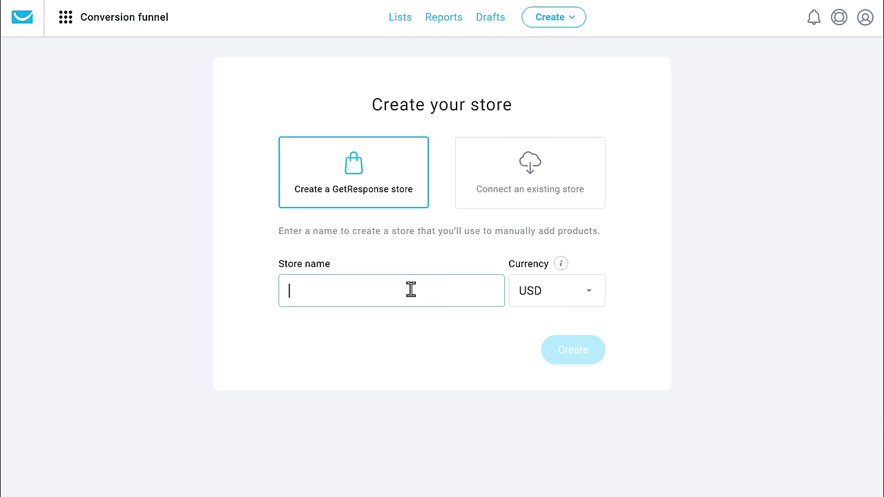
text(GoToShape)
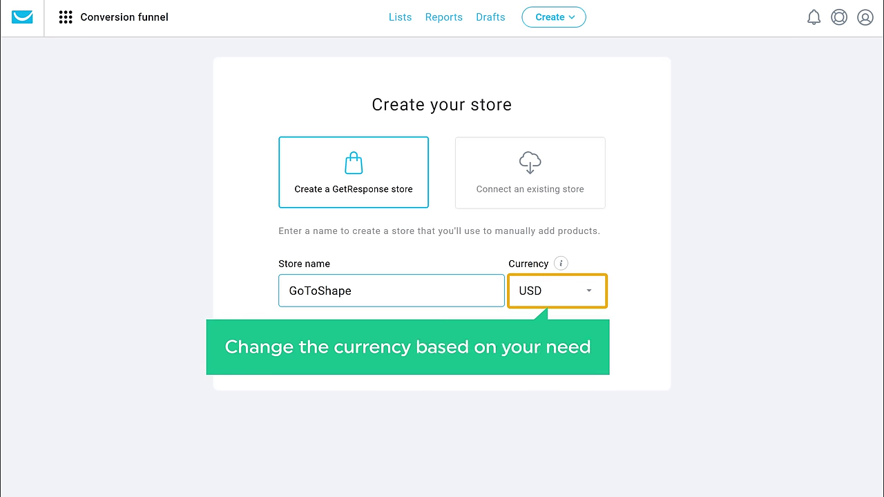
click(560, 298)
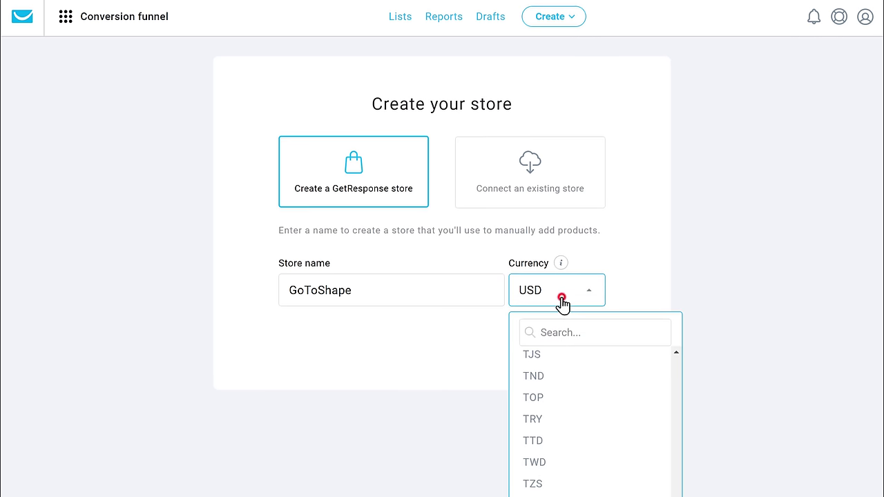
scroll(595, 366, up, 20)
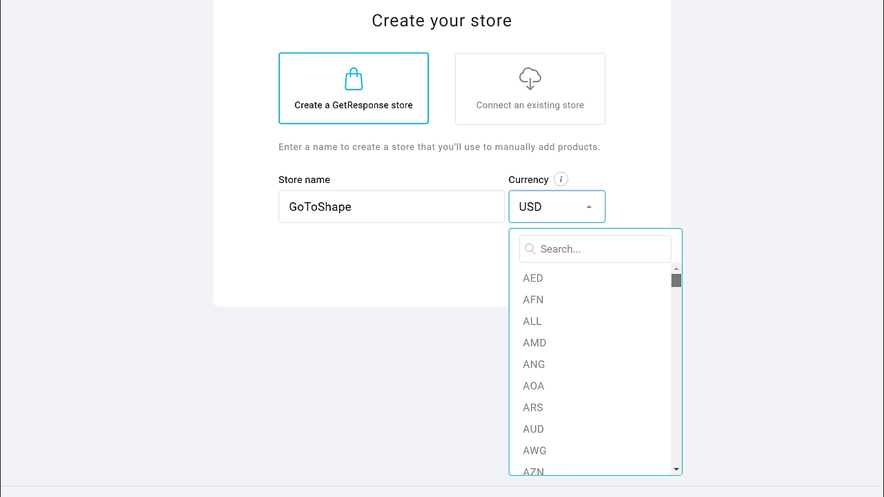
key(Escape)
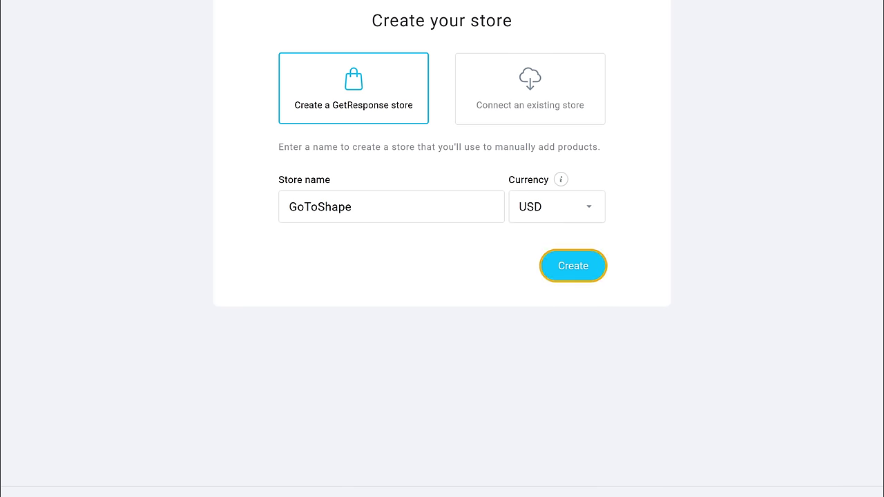
click(573, 274)
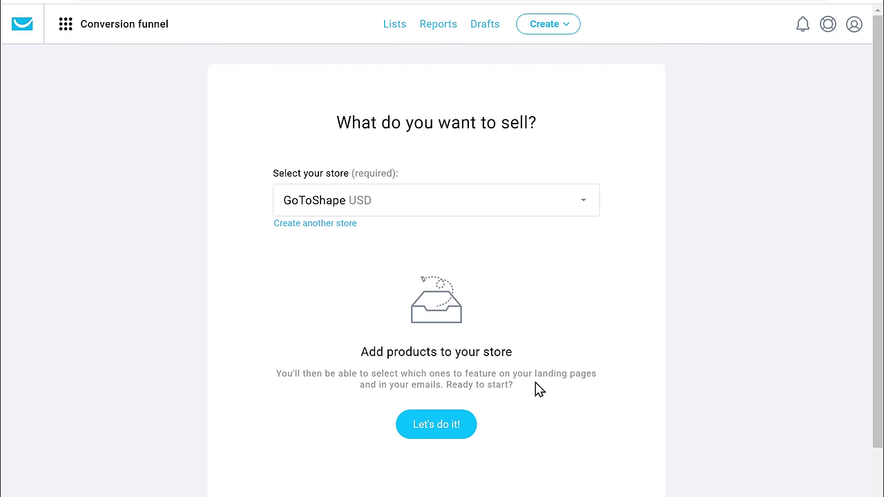
- Add a downloadable file product 'Dream Physique In 90 Days' with a description and a 49.99 price
click(438, 433)
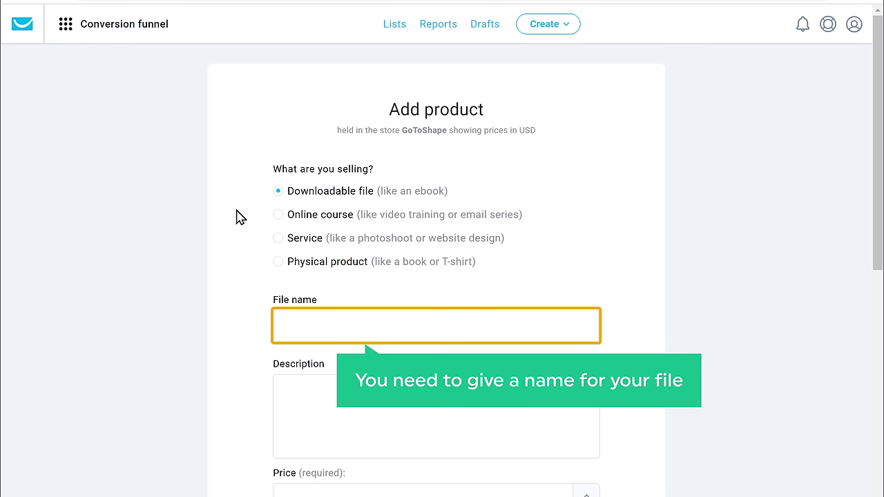
click(375, 326)
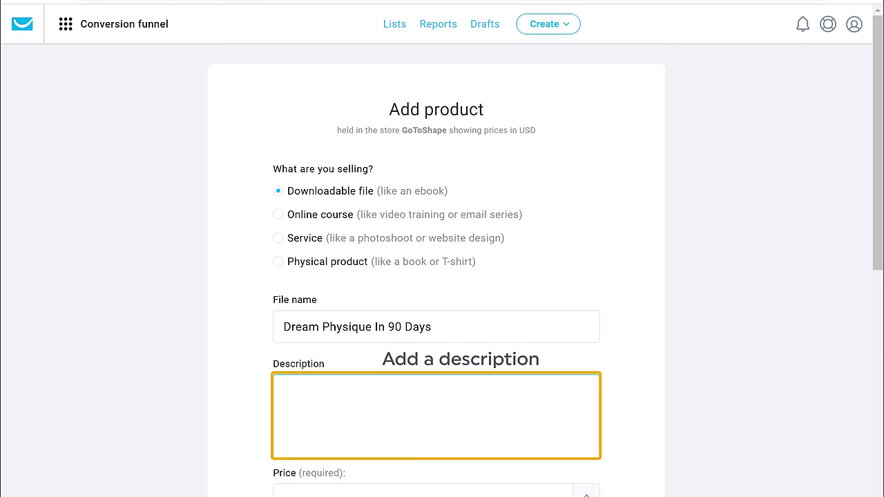
click(286, 394)
text("Dream Phy)
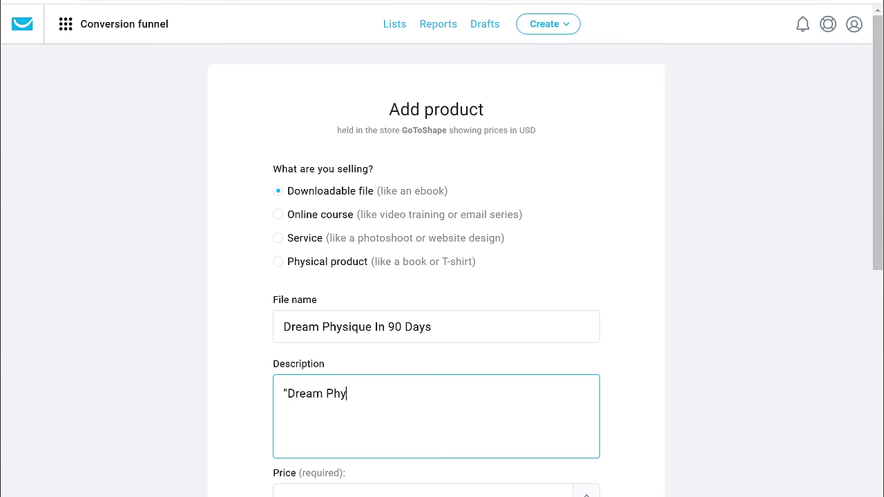
text(sique In 90 Days" is a step-by-step guide to help people improve thier health and fitness. It helps one to lose weight, look and feel better, get fit.)
scroll(442, 277, down, 1)
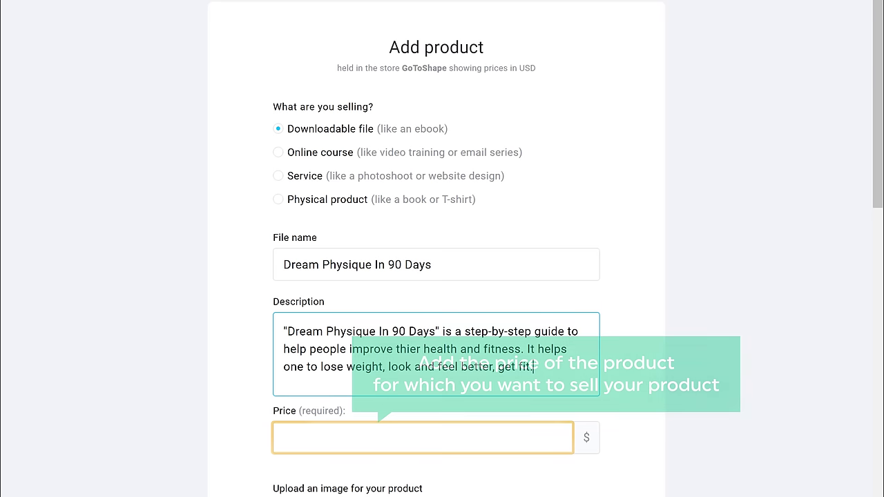
click(415, 437)
text(49.99)
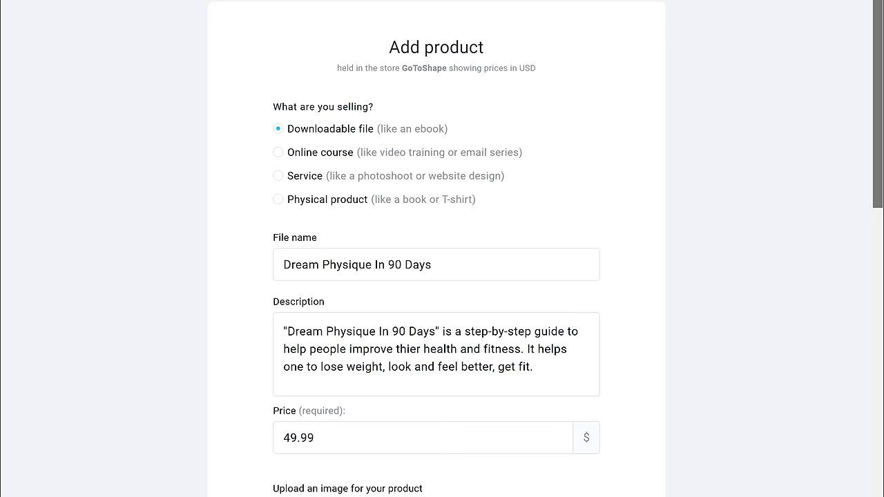
scroll(436, 276, down, 7)
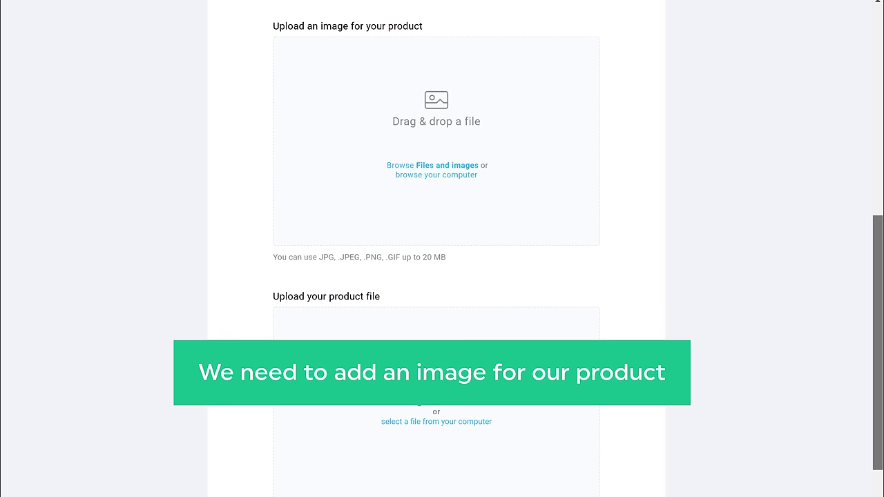
- Drop the Dream Physique cover image into the product image area and confirm the crop
key(alt+Tab)
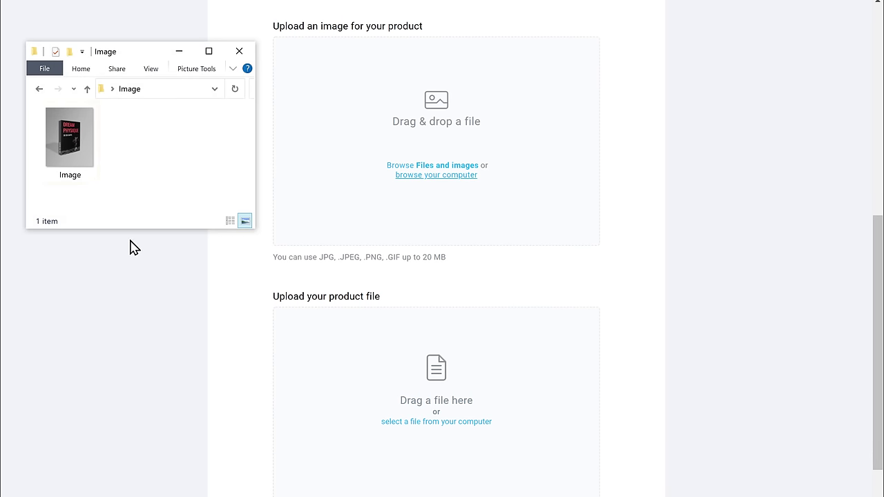
drag(81, 183, 433, 133)
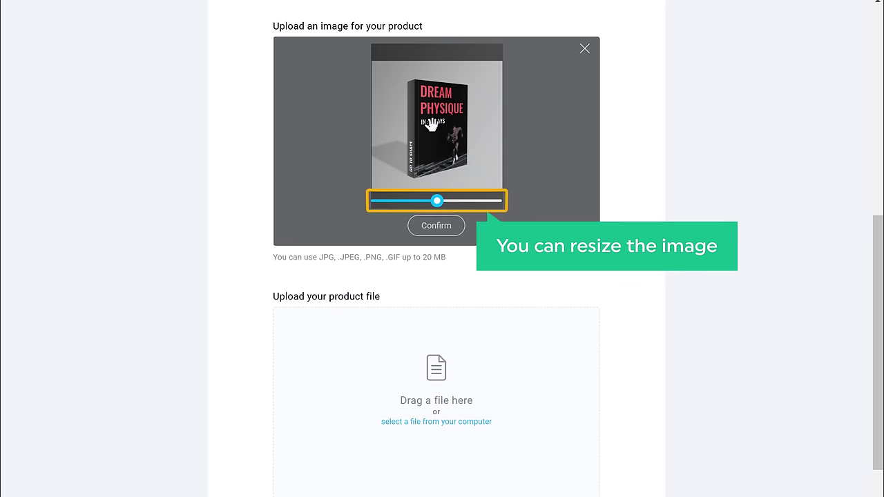
click(438, 227)
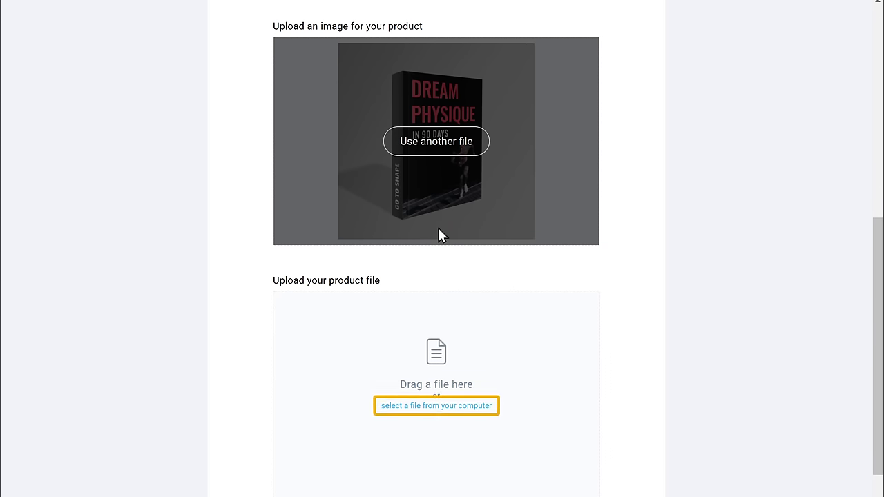
- Attach 'E-book Dream Physique.pdf' from the computer as the product file
click(440, 408)
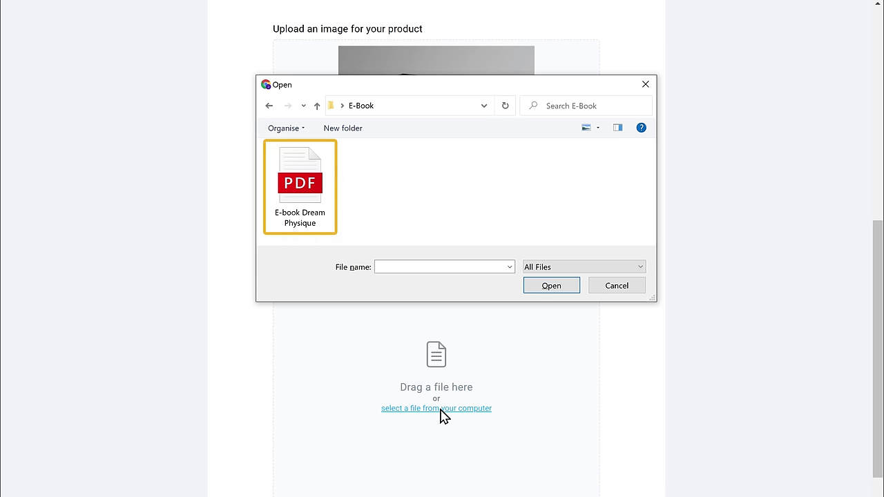
click(329, 210)
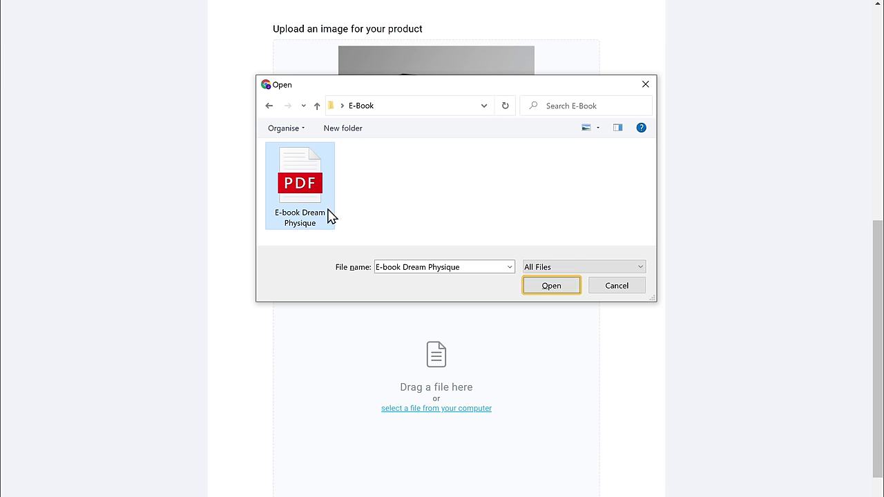
click(549, 290)
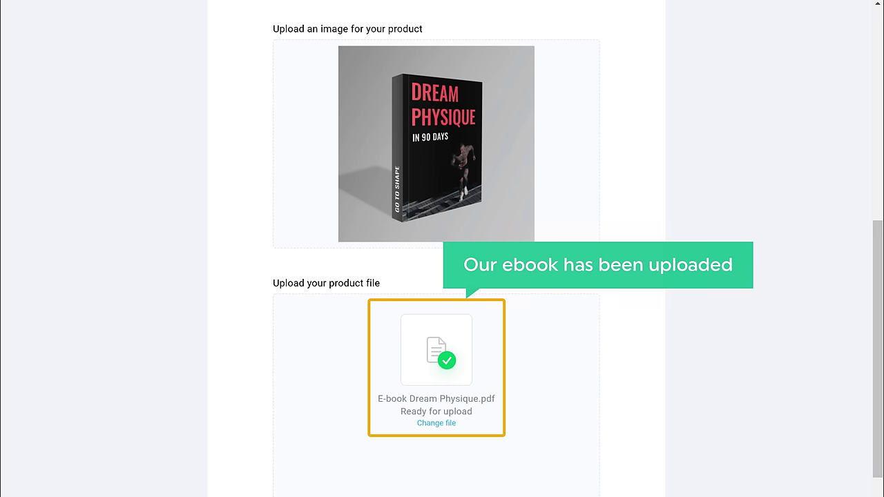
- Keep buyers in the funnel's linked list, save the product, and select it for the funnel
scroll(442, 249, down, 5)
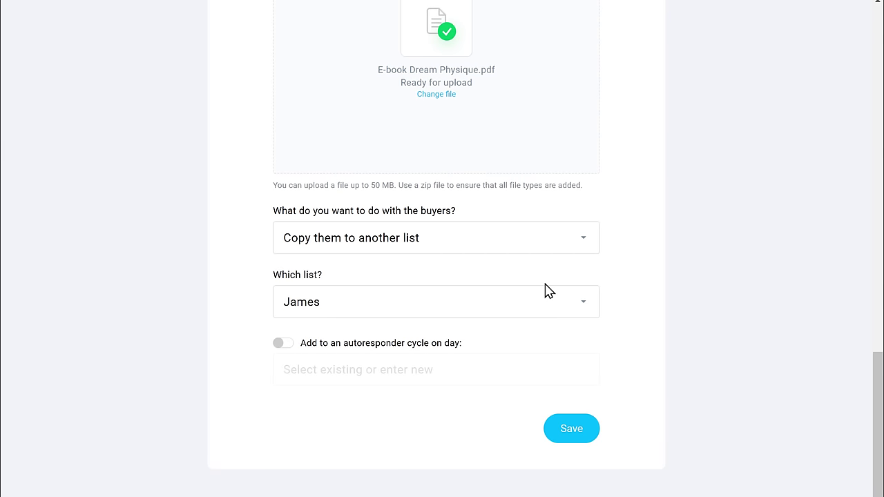
click(489, 239)
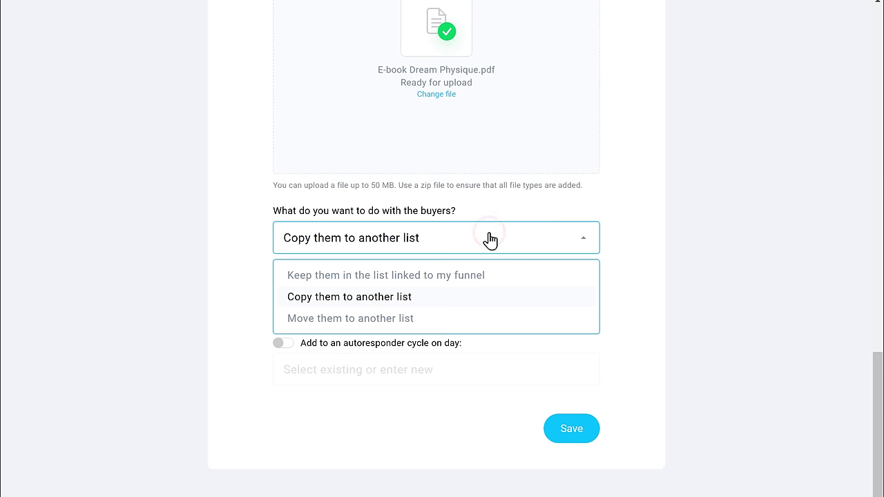
click(501, 277)
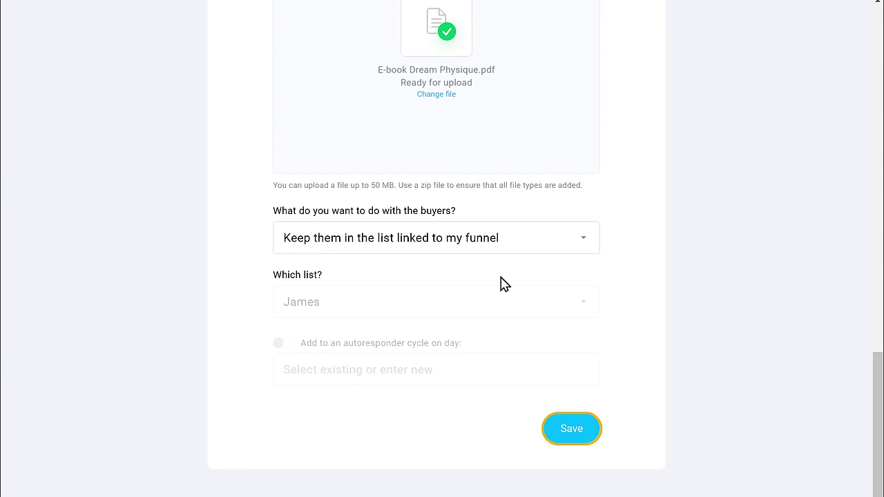
click(569, 432)
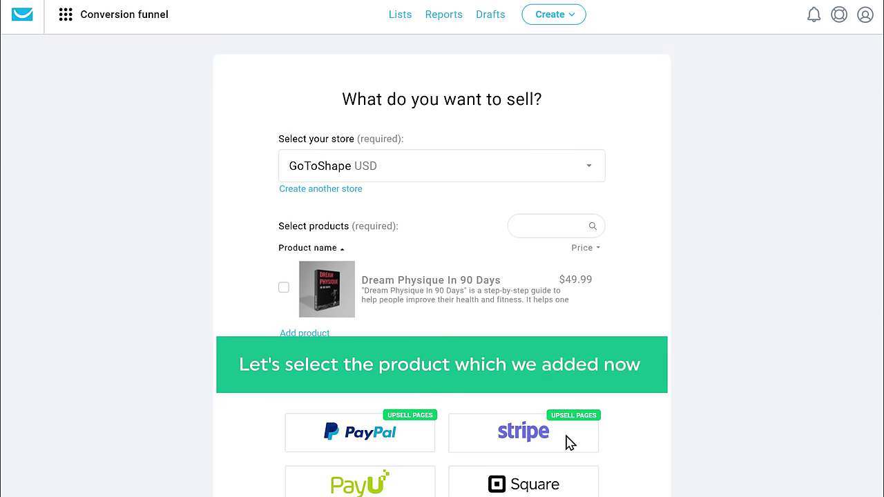
click(283, 288)
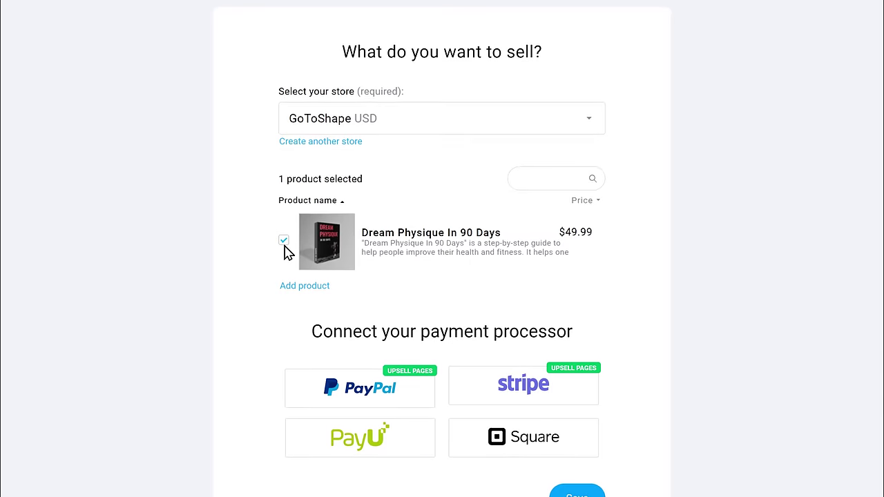
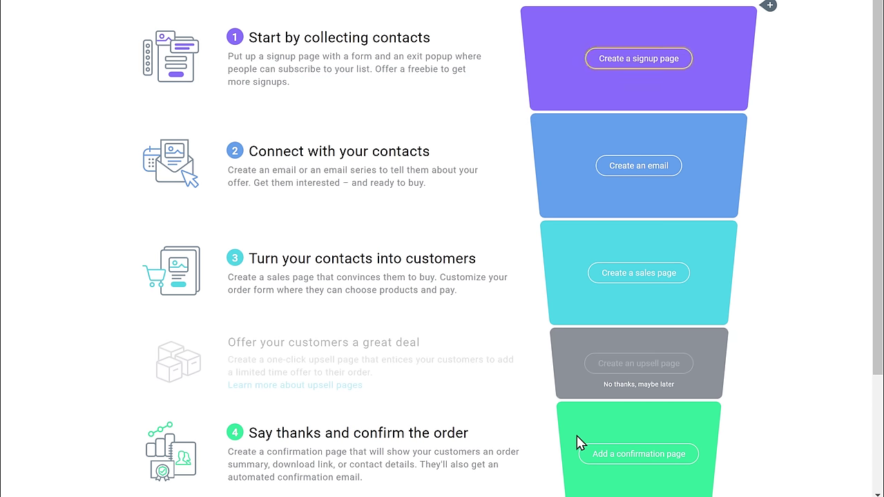
- Start a new signup page and pick the Fitness program template from the gallery
scroll(573, 311, up, 2)
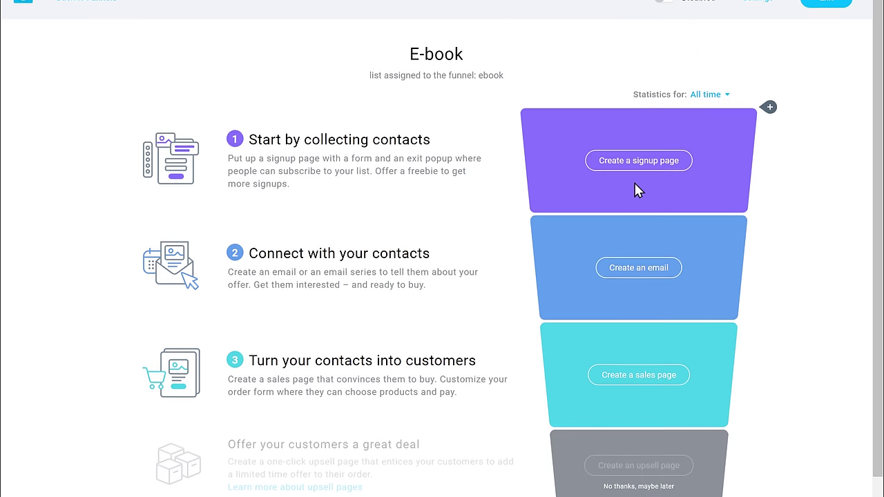
click(638, 184)
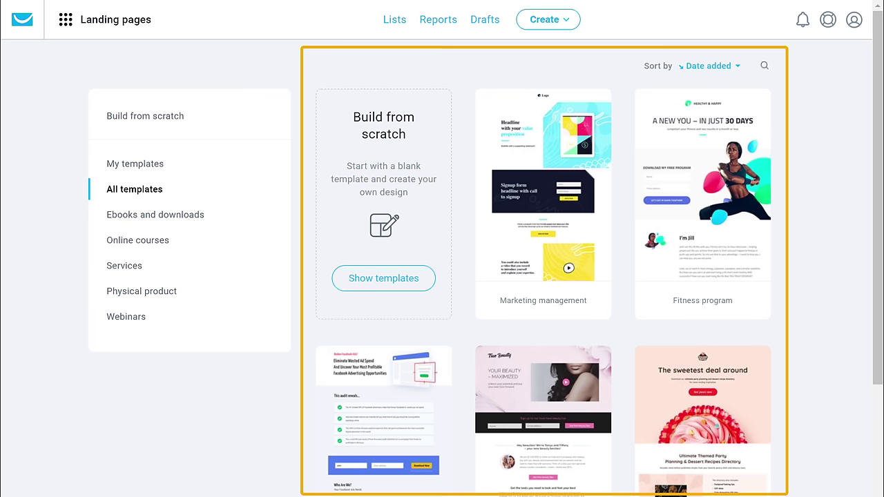
scroll(442, 276, down, 3)
scroll(442, 276, down, 3)
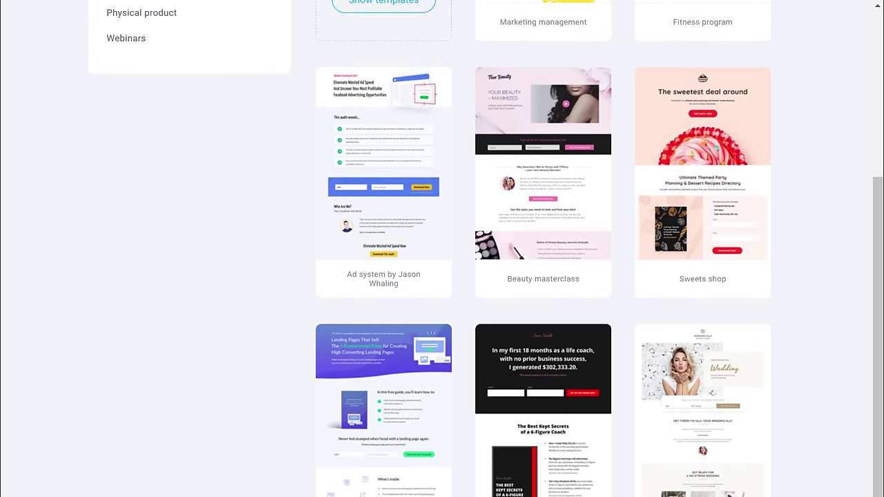
scroll(442, 276, up, 1)
scroll(442, 276, up, 5)
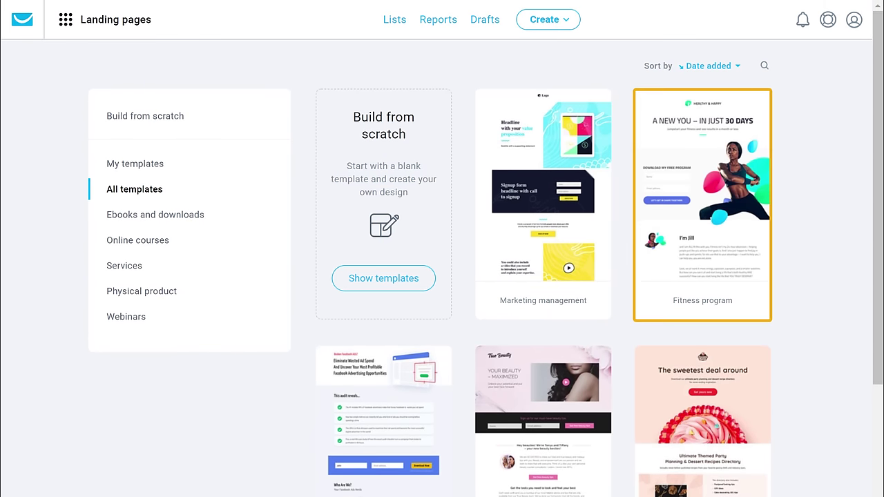
mouse_move(765, 241)
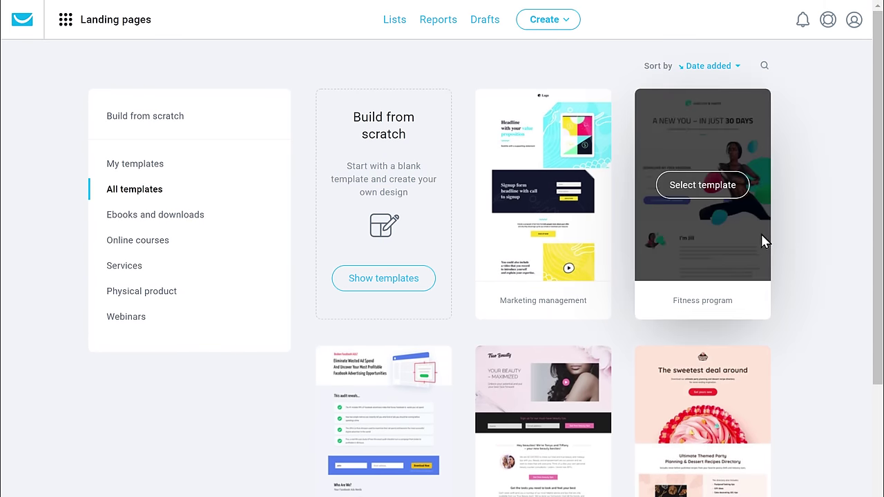
click(709, 200)
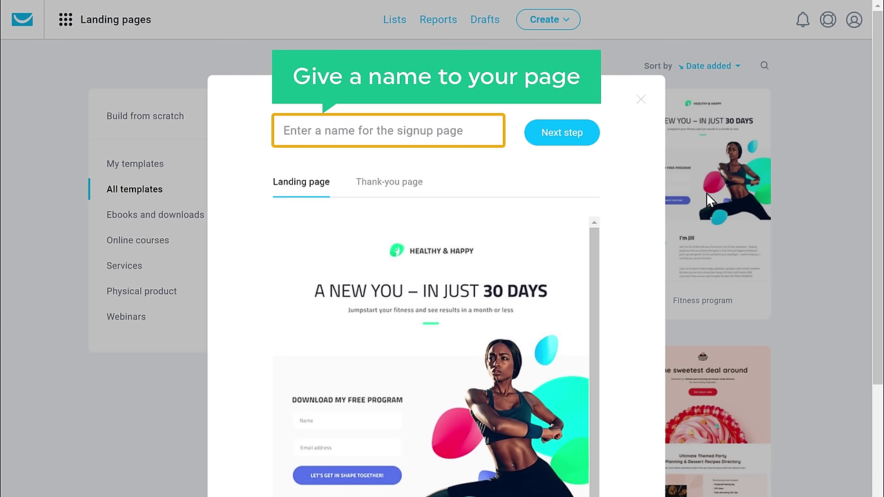
- Name the signup page 'Free E-Book Sign-up' and continue to the page editor
click(473, 128)
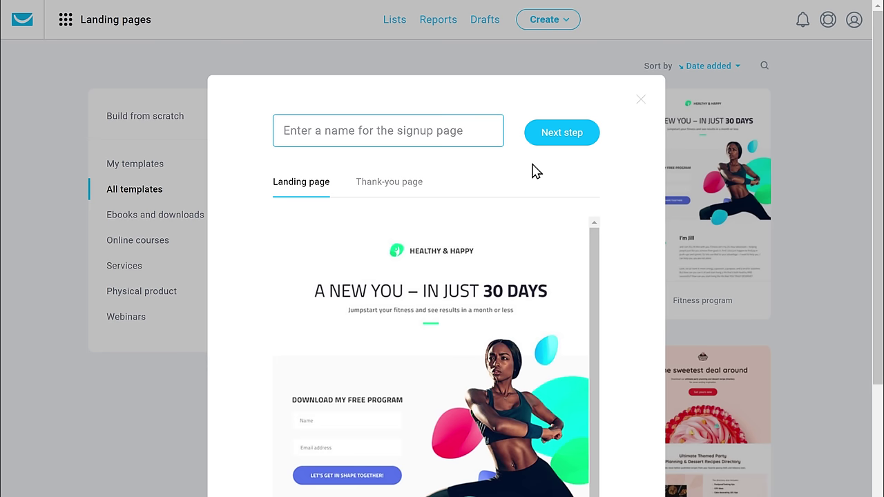
text(Free E-Book Sign-up)
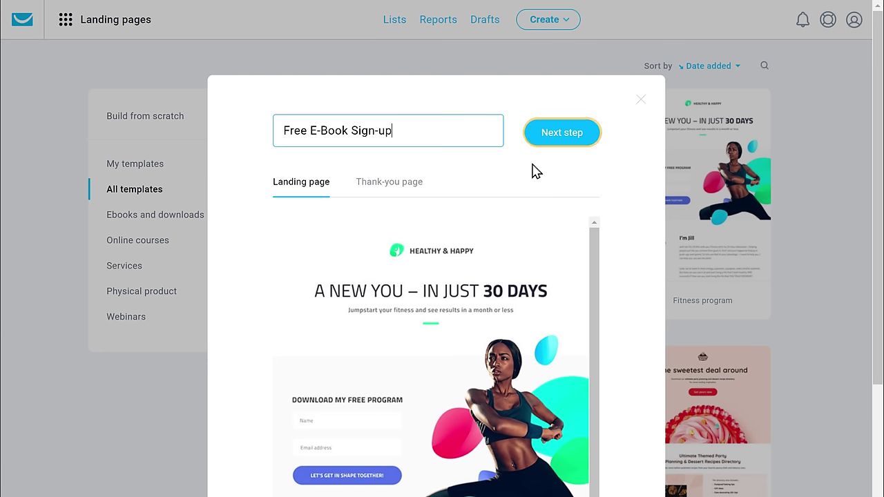
click(560, 141)
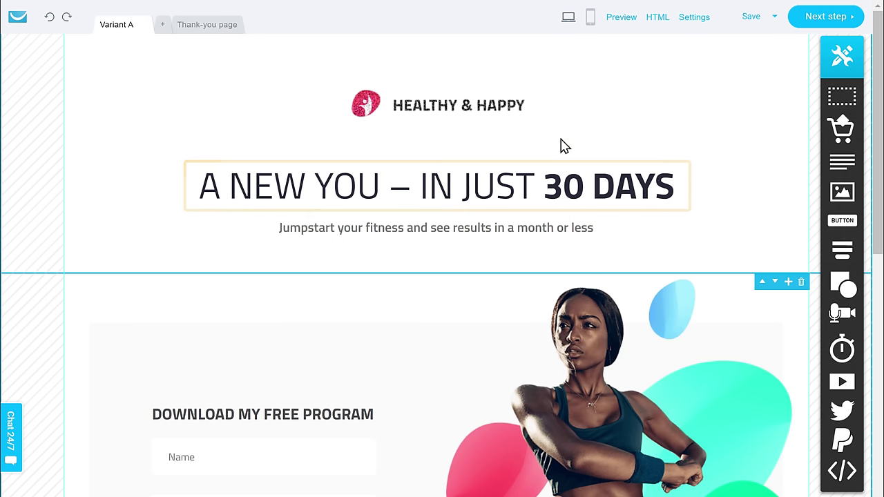
- Rewrite the main headline to read 'TRANSFORM YOUR LIFE'
click(675, 197)
click(675, 197)
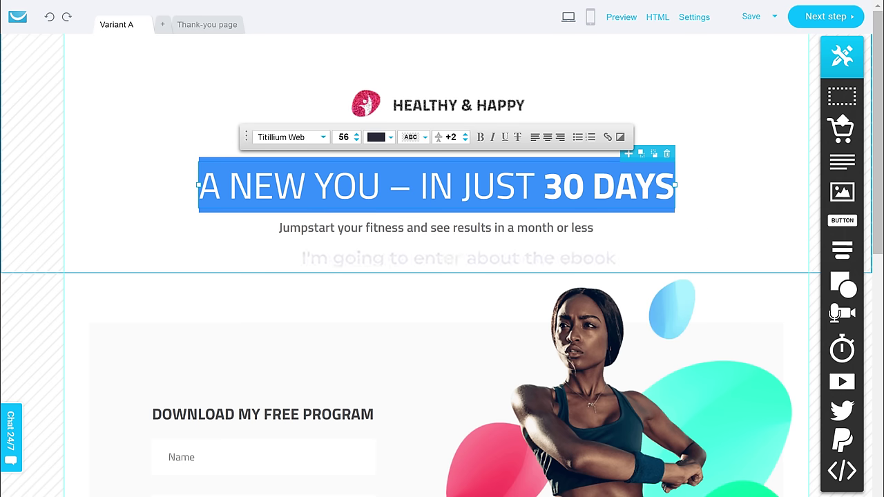
text(TRANSFORM YOUR LIFE)
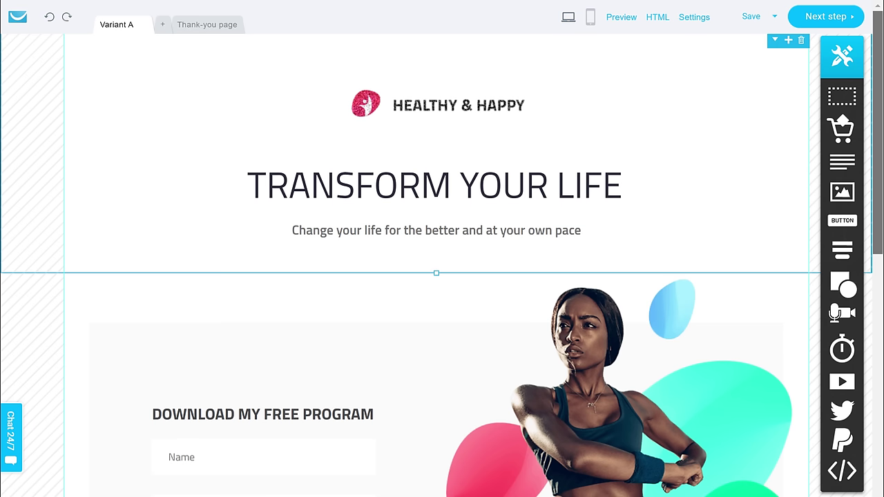
scroll(442, 276, down, 2)
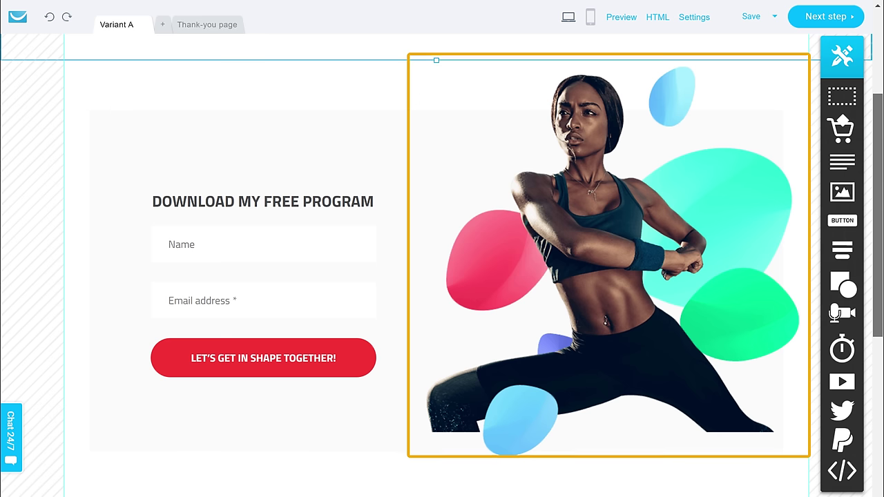
- Replace the photo beside the form with the uploaded Free E-Book.png cover
click(435, 139)
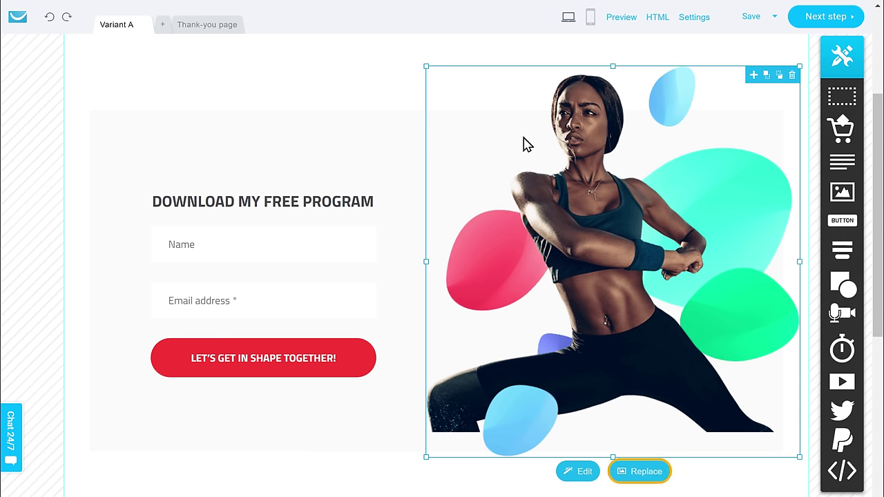
click(640, 476)
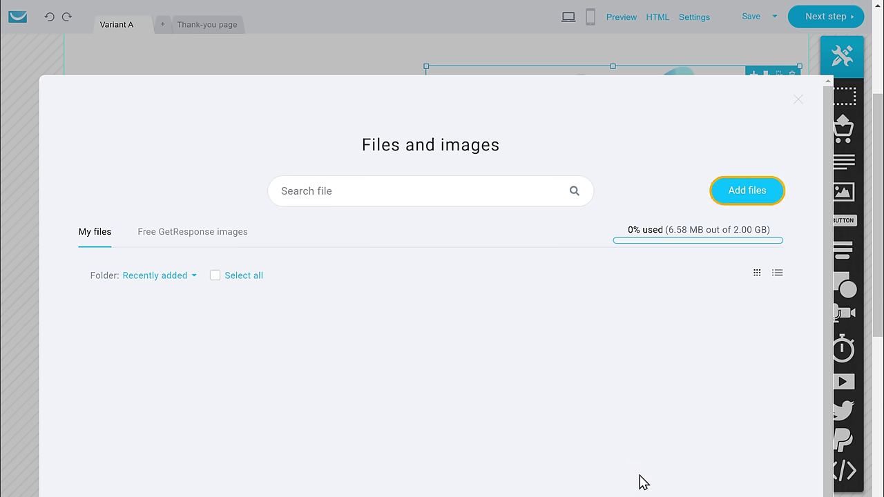
click(743, 205)
key(alt+Tab)
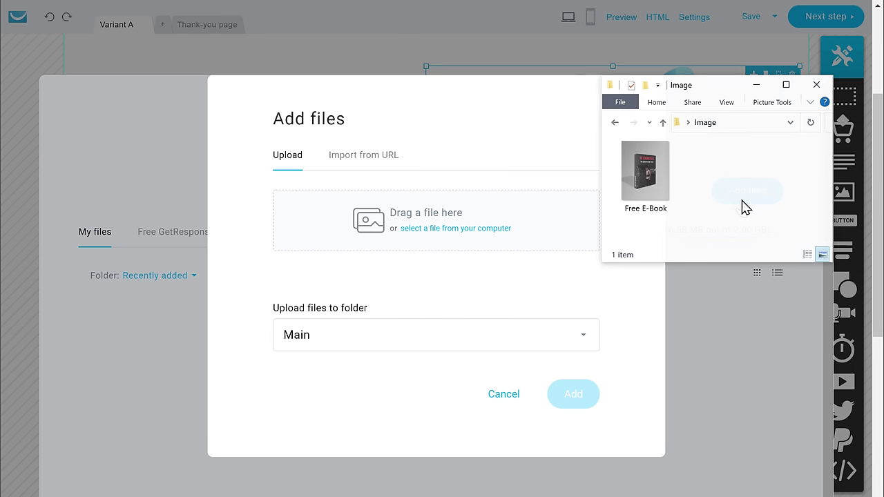
click(660, 195)
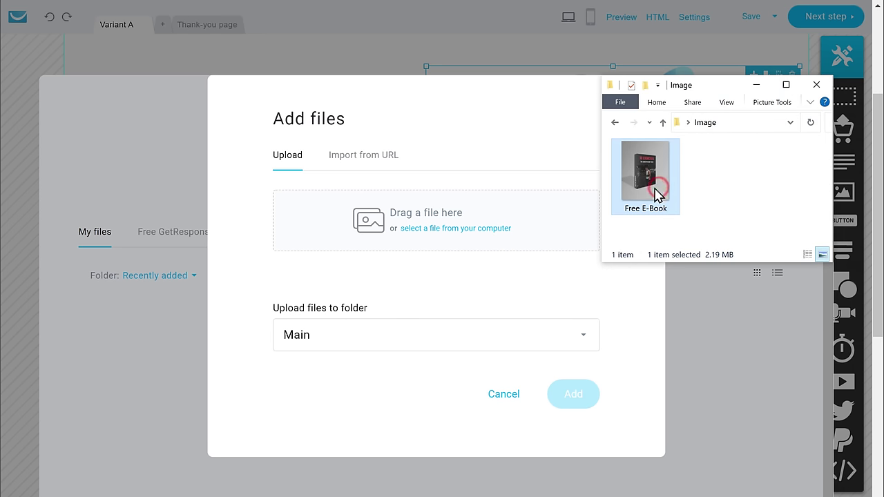
drag(656, 195, 488, 230)
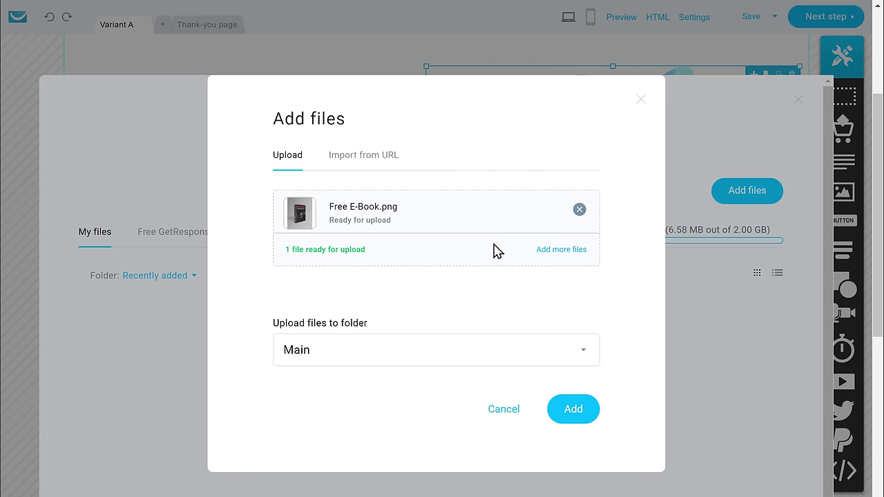
click(574, 413)
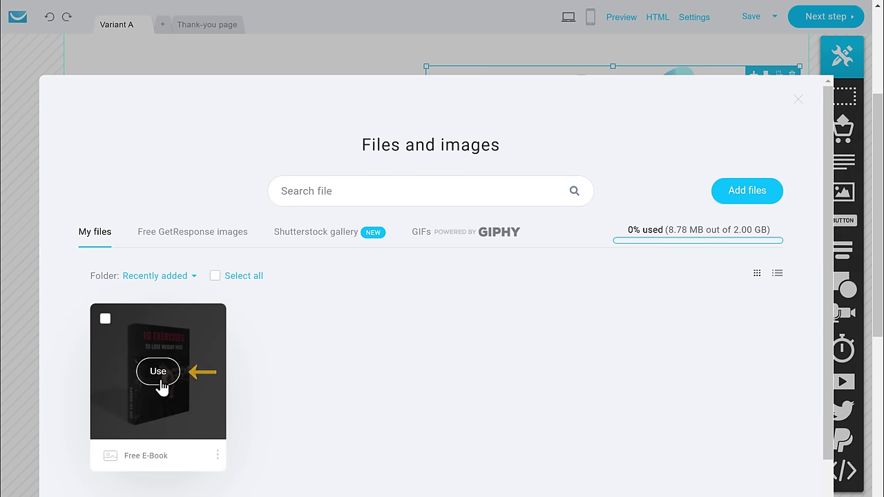
click(158, 373)
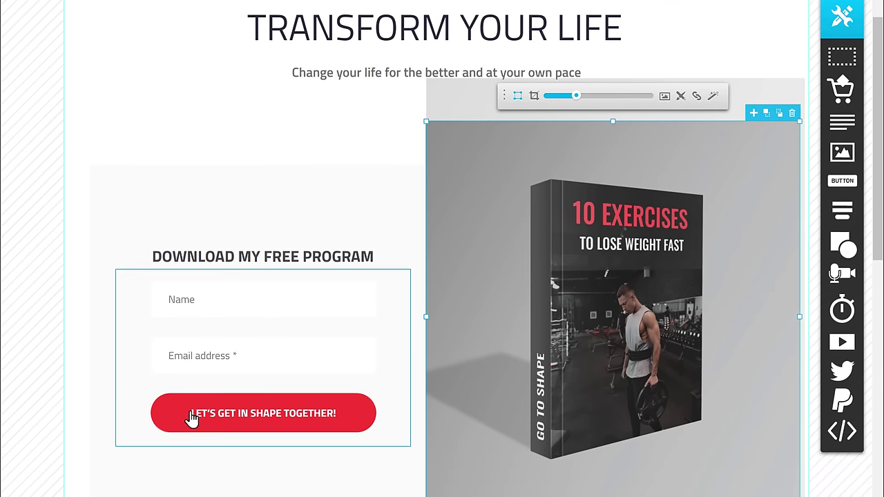
- Relabel the form button 'SIGN UP NOW', then switch to the thank-you page
double_click(193, 450)
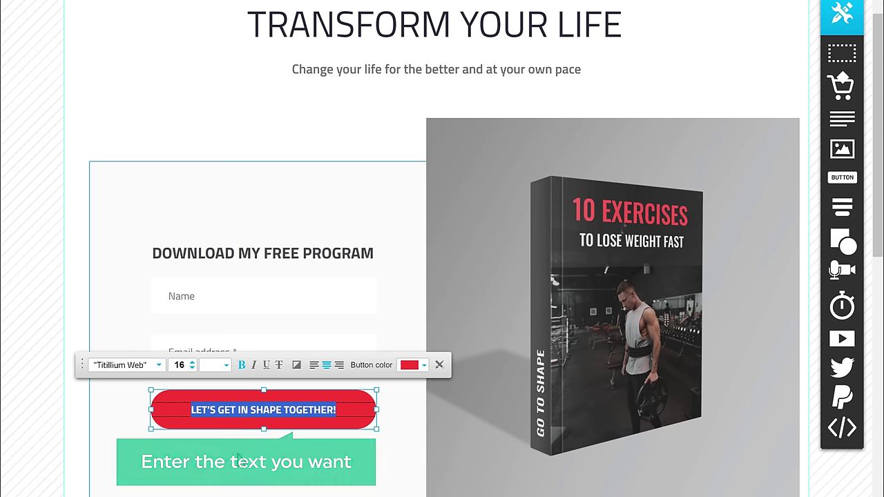
text(SI)
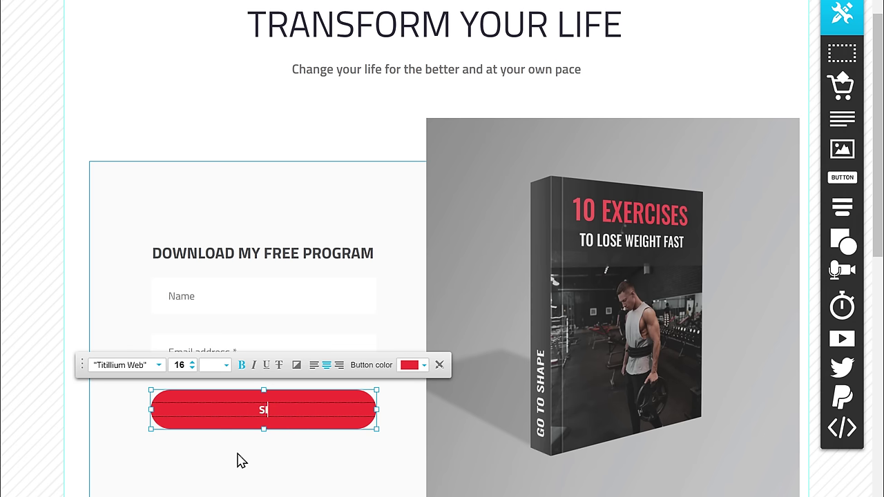
text(GN UP NOW)
click(237, 461)
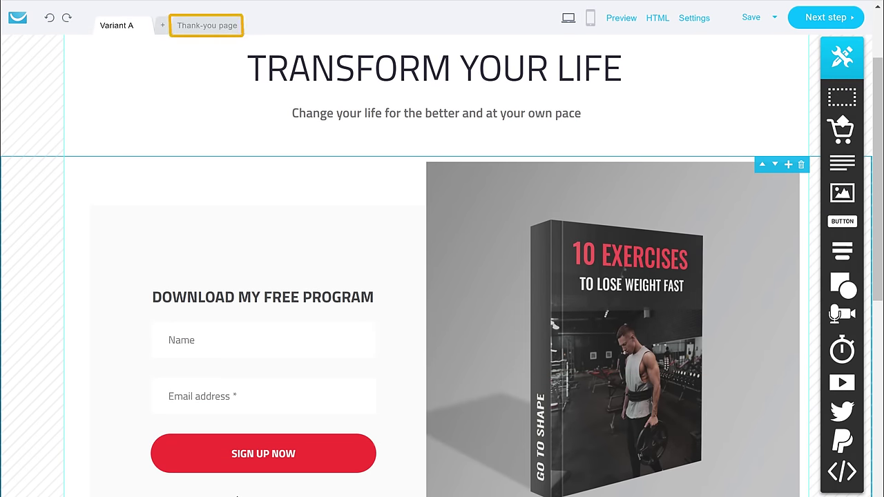
click(208, 27)
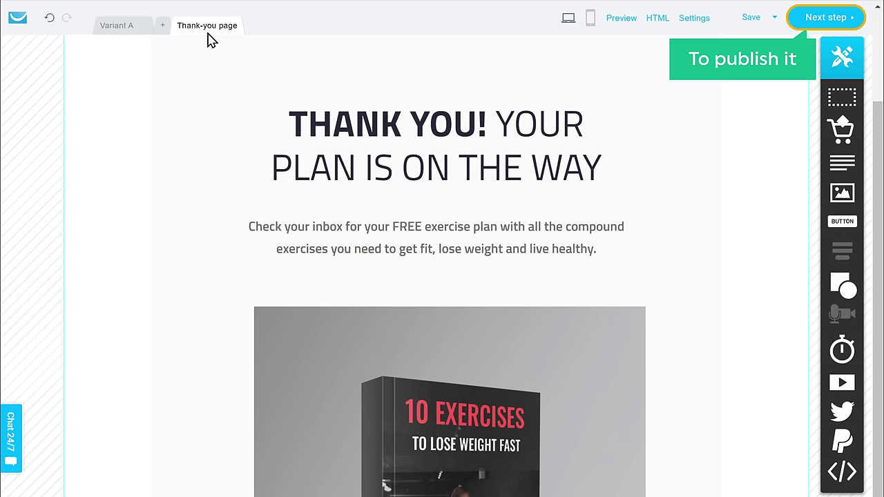
- Choose 'Default thank-you page' in Subscription settings and publish the signup page
click(828, 21)
scroll(442, 277, down, 8)
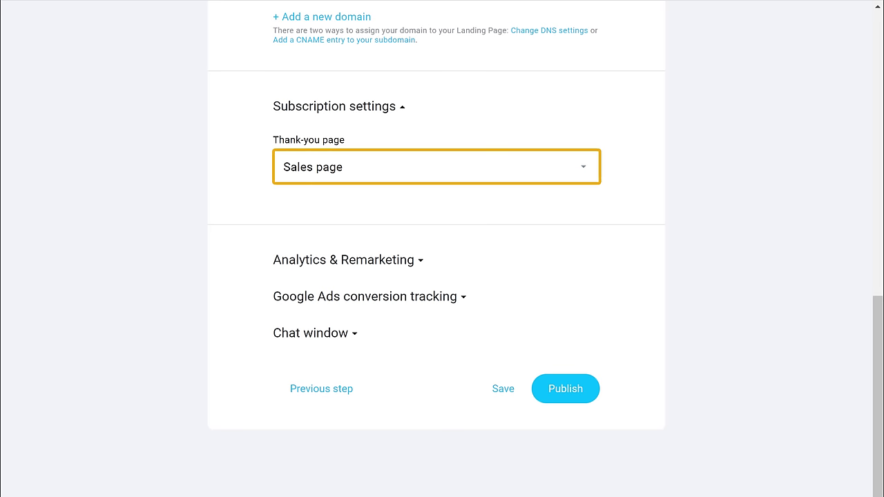
click(415, 181)
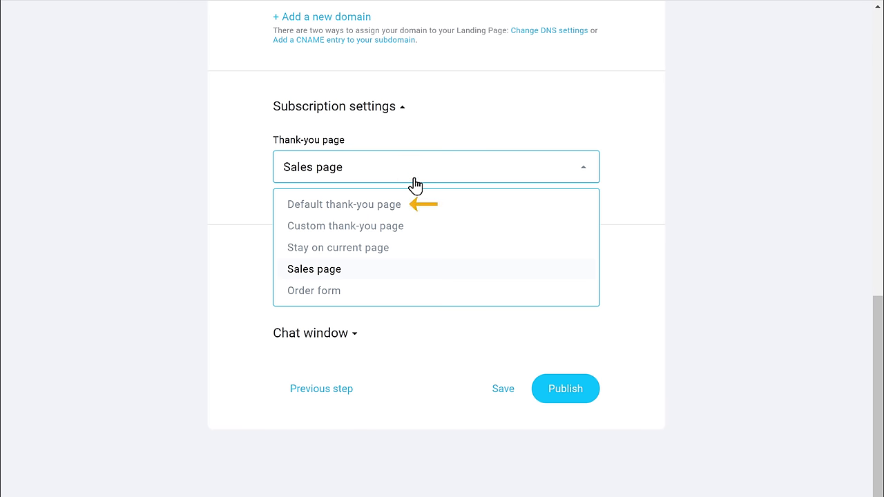
click(340, 206)
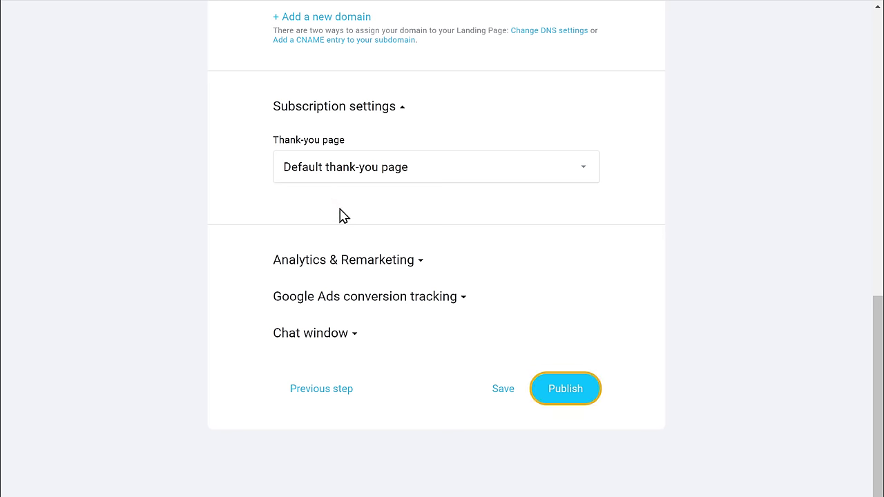
click(560, 397)
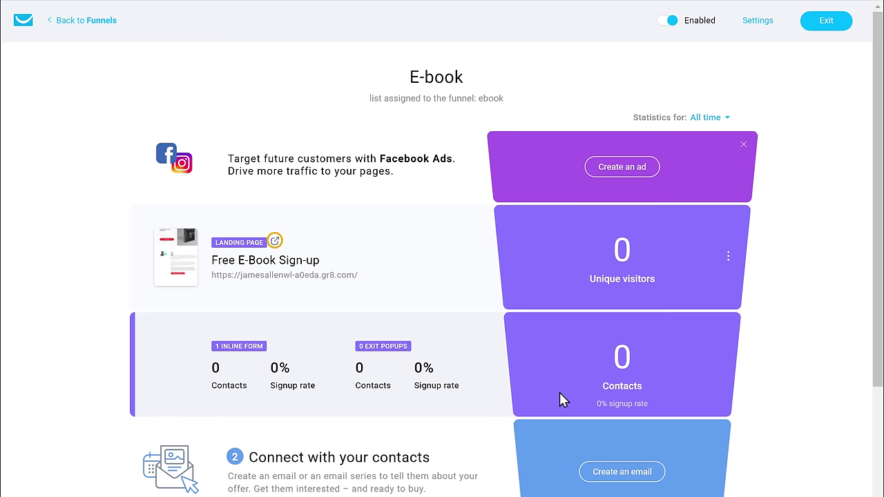
- Open the published landing page and scroll through it to check the content
click(275, 243)
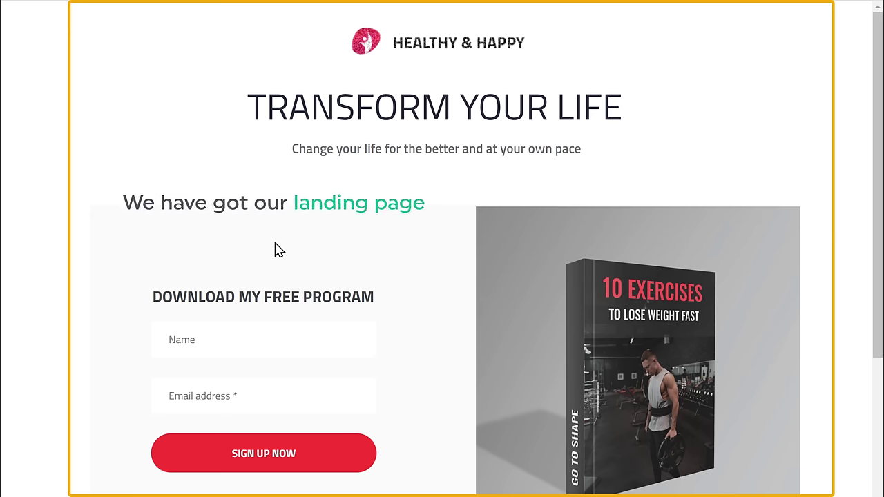
scroll(279, 250, down, 6)
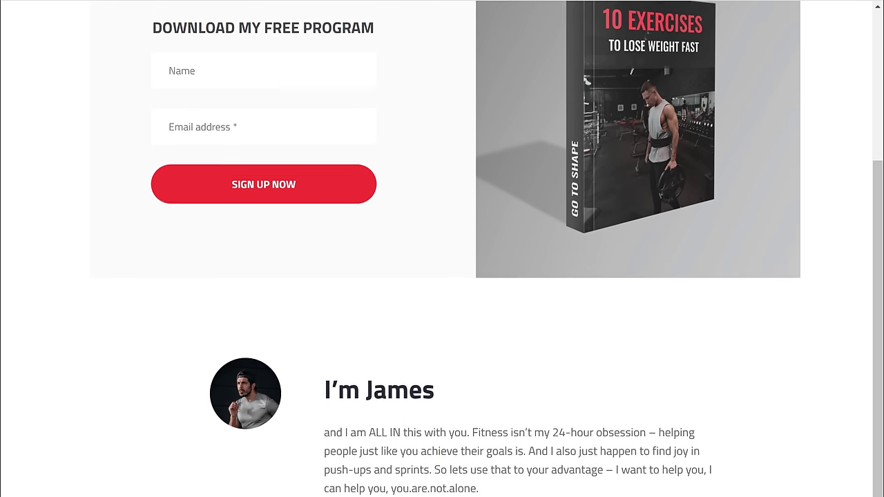
scroll(442, 248, up, 3)
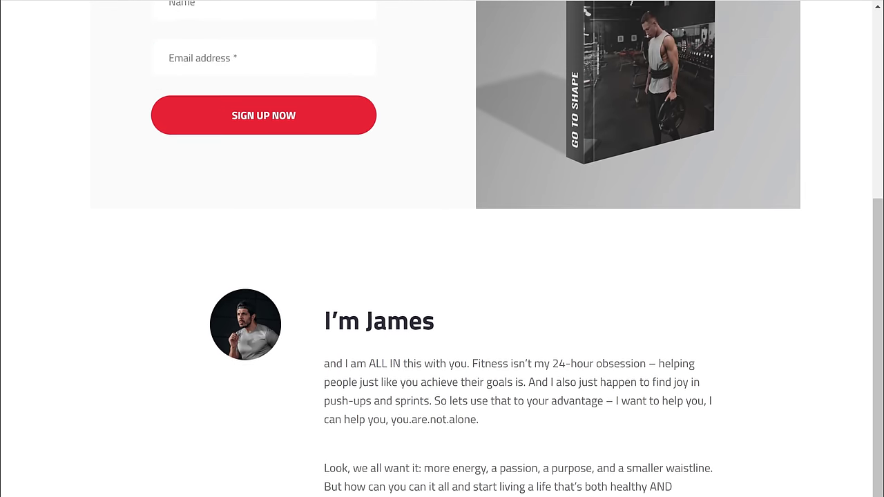
scroll(442, 249, up, 3)
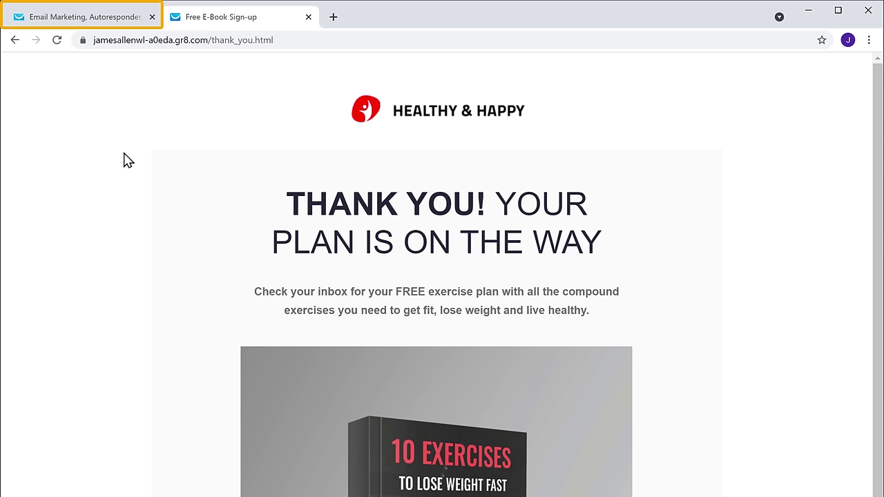
- Return to the funnel overview and view the newly signed-up contact
click(73, 18)
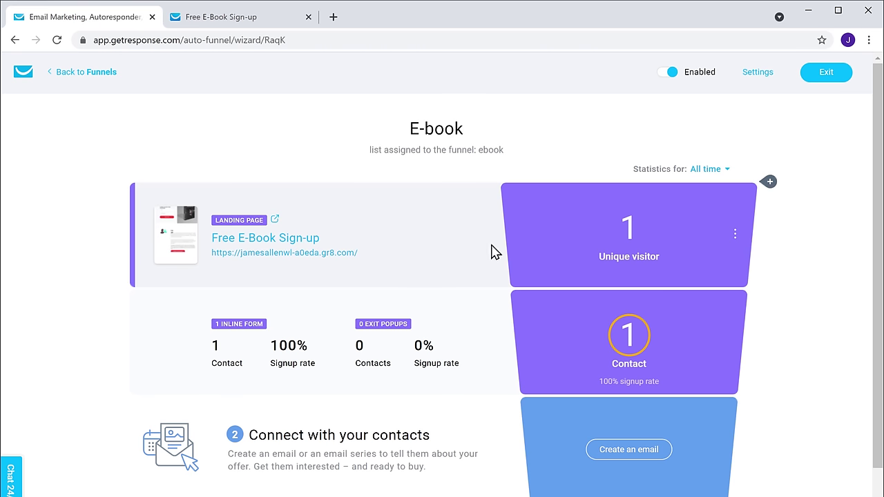
click(629, 341)
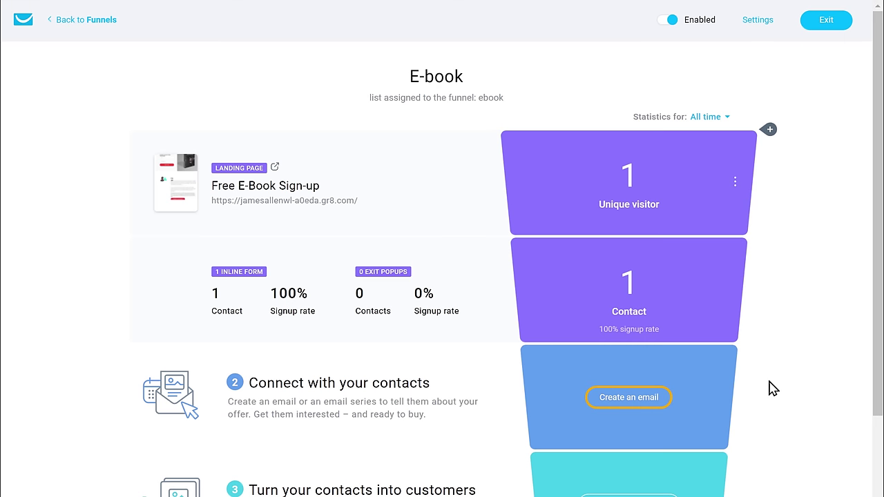
- Create an email named 'Welcome! Your Free Download Is Here.' with the pasted greeting subject
click(628, 401)
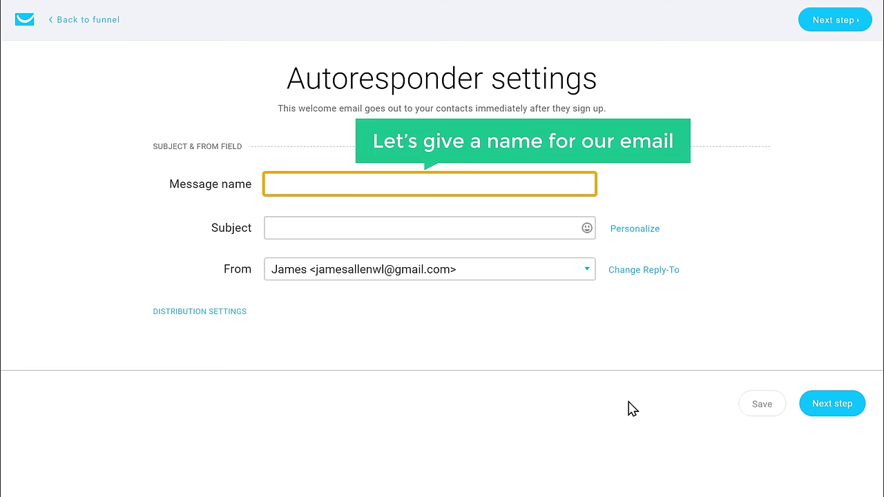
click(400, 182)
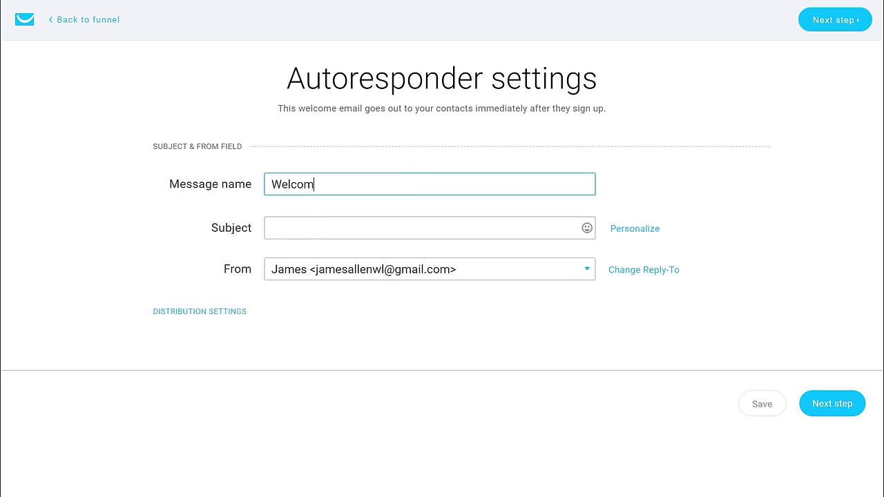
text(Welcome! Your Free Download Is Here.)
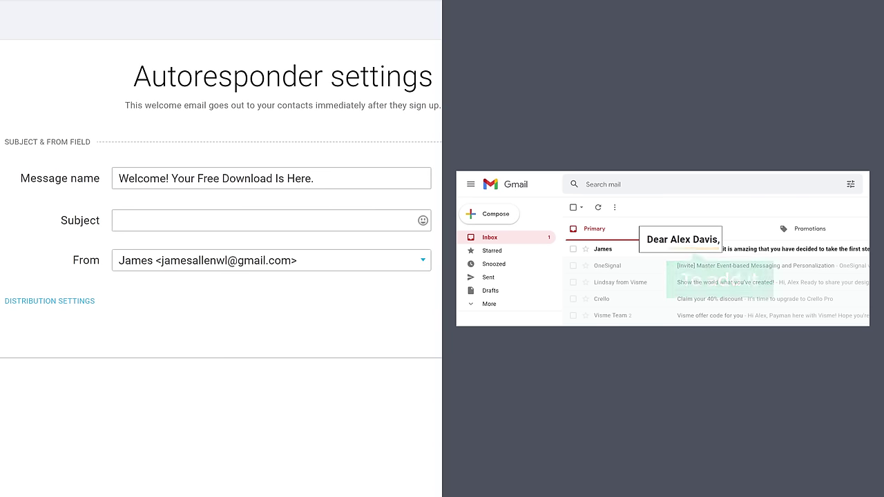
key(ctrl+v)
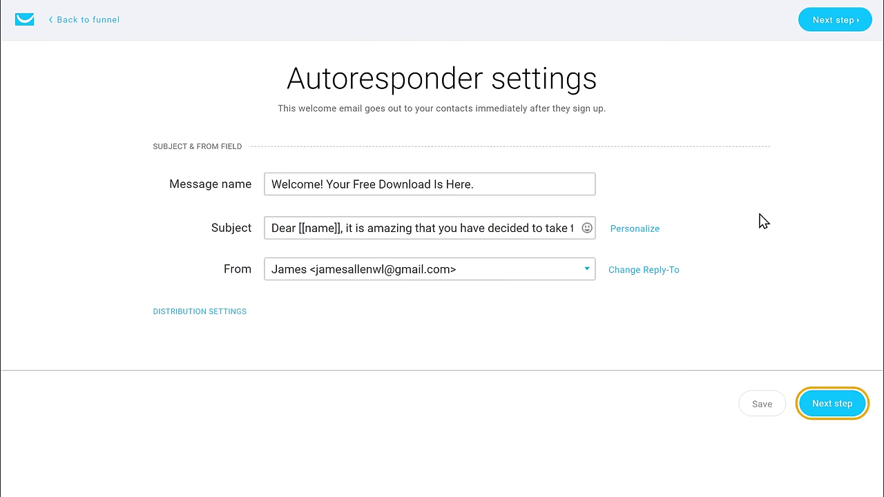
click(832, 405)
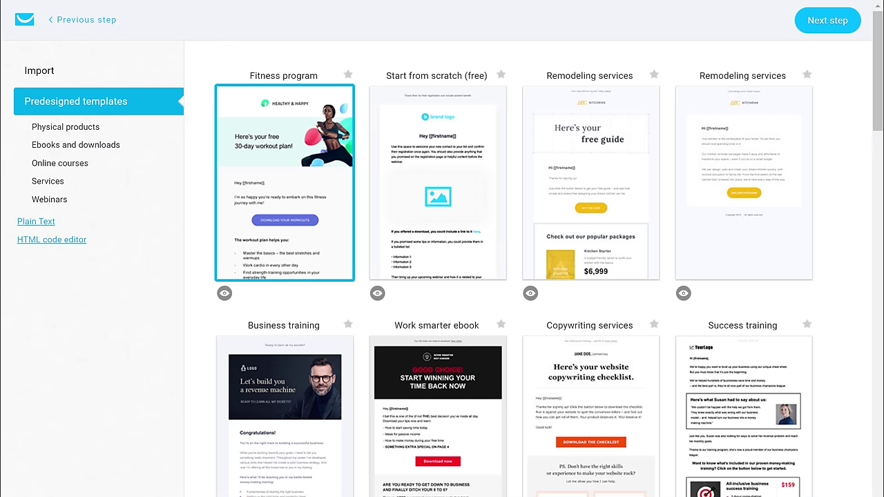
scroll(532, 276, down, 5)
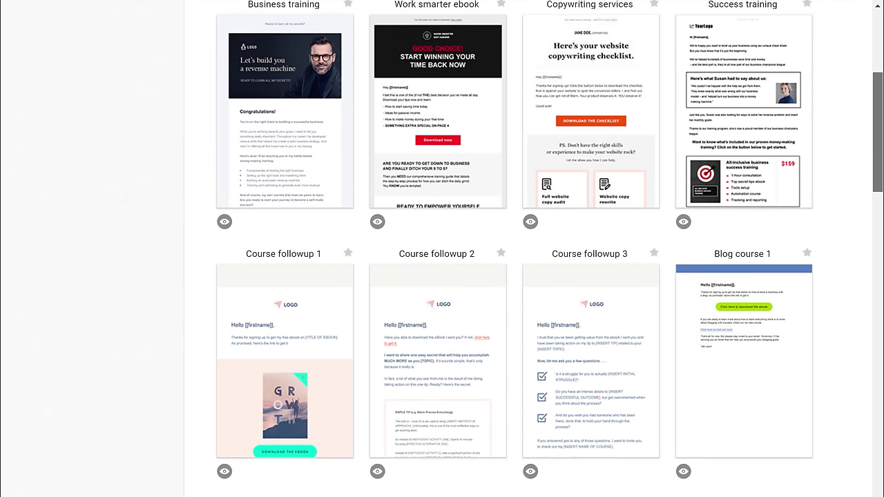
scroll(514, 277, up, 5)
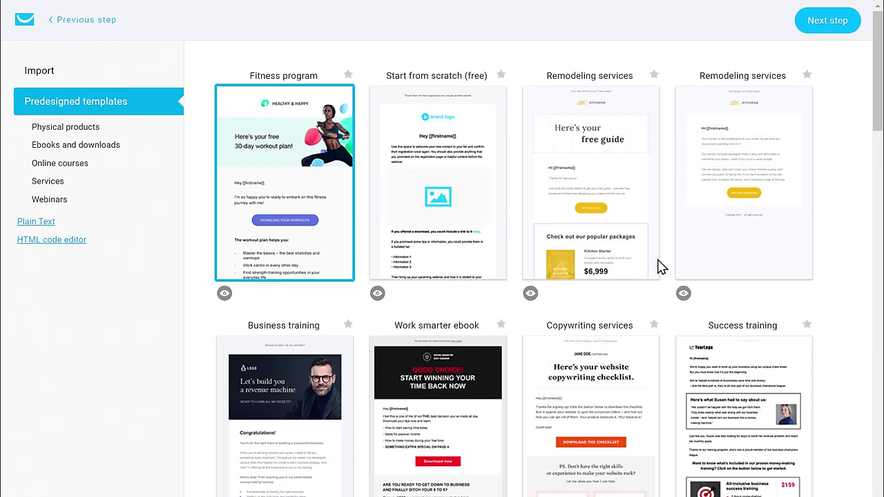
- Load the Remodeling services template into the email editor and review its layout
click(582, 206)
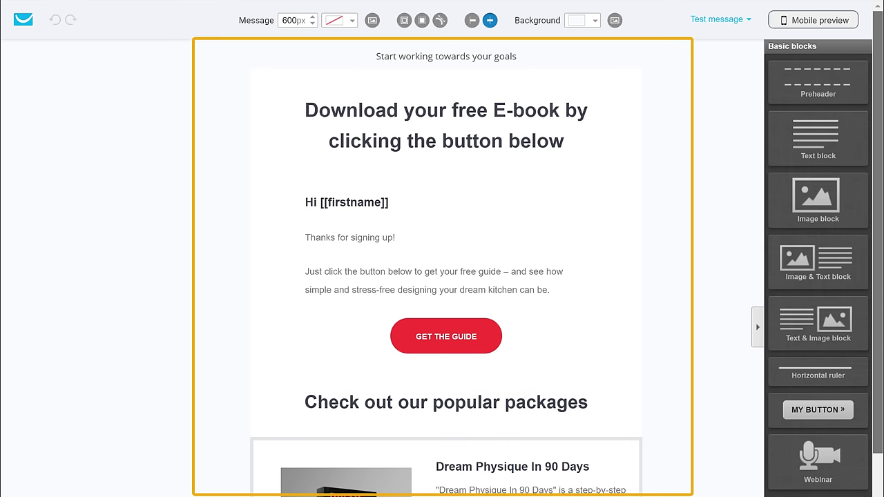
scroll(446, 269, down, 3)
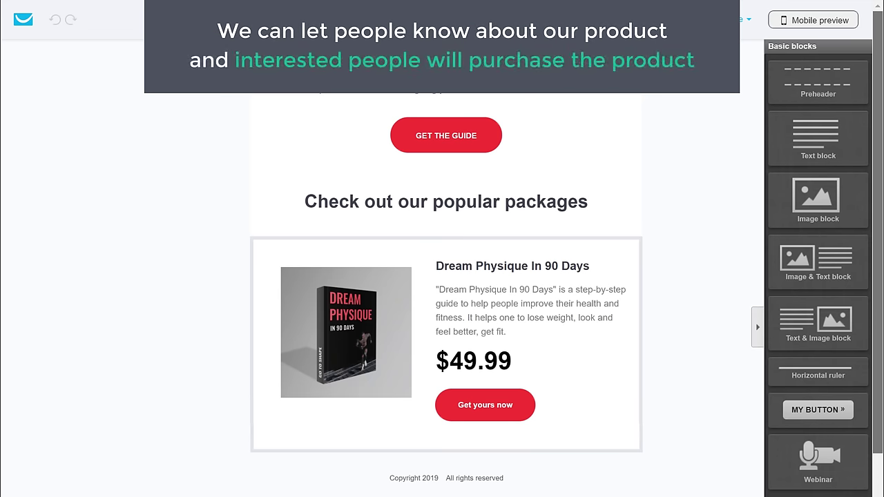
scroll(446, 276, up, 3)
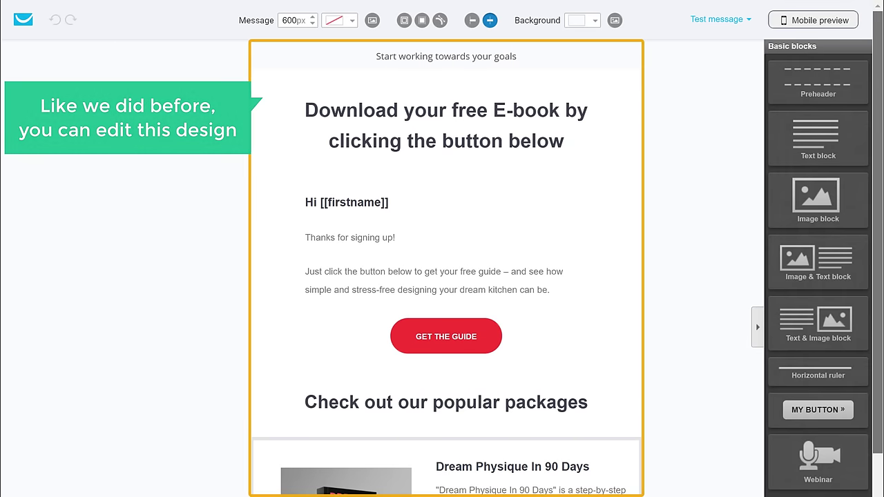
- Retitle the email heading 'Here Is Your Free 30-day Workout Plan' and select the GET THE GUIDE button
triple_click(563, 138)
text(Here is)
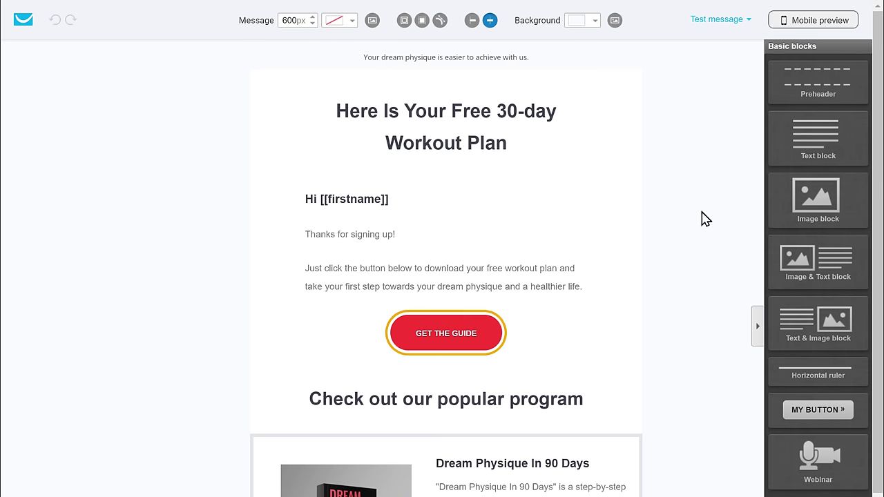
click(460, 347)
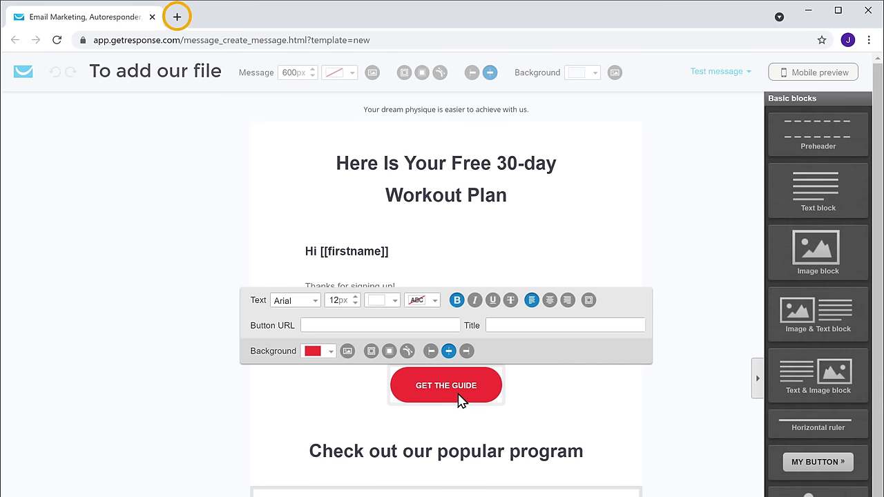
- Load drive.google.com in a new browser tab
click(177, 17)
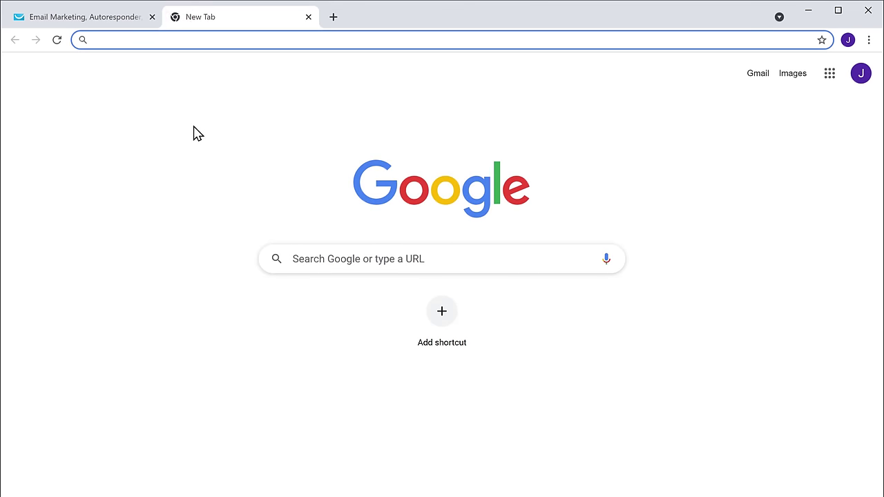
text(drive.)
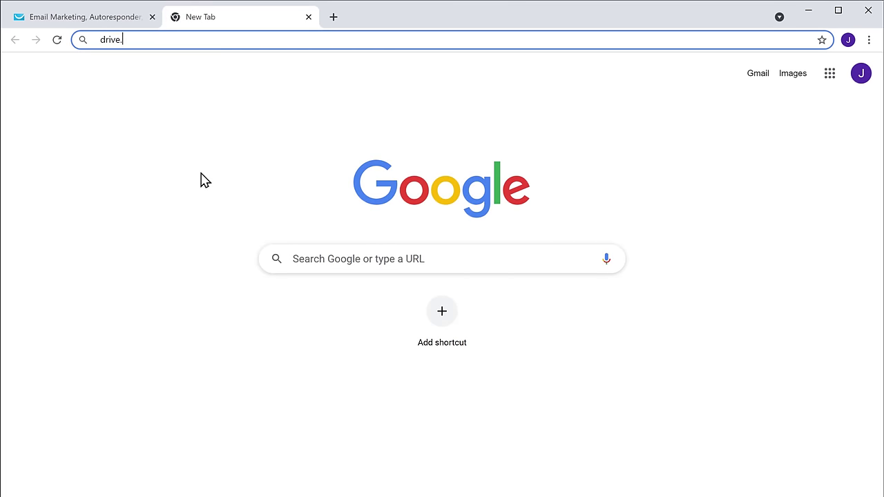
text(google.com)
key(Return)
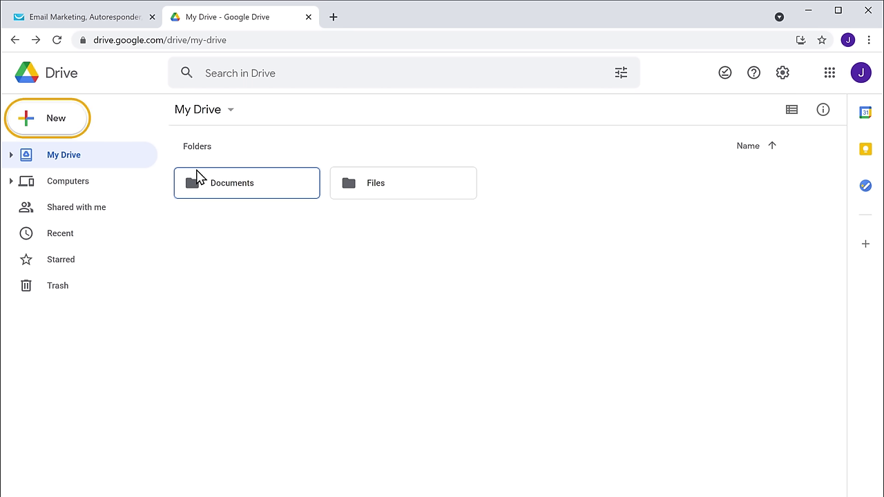
- Upload Free Exercise Plan.pdf from the computer into My Drive
click(41, 130)
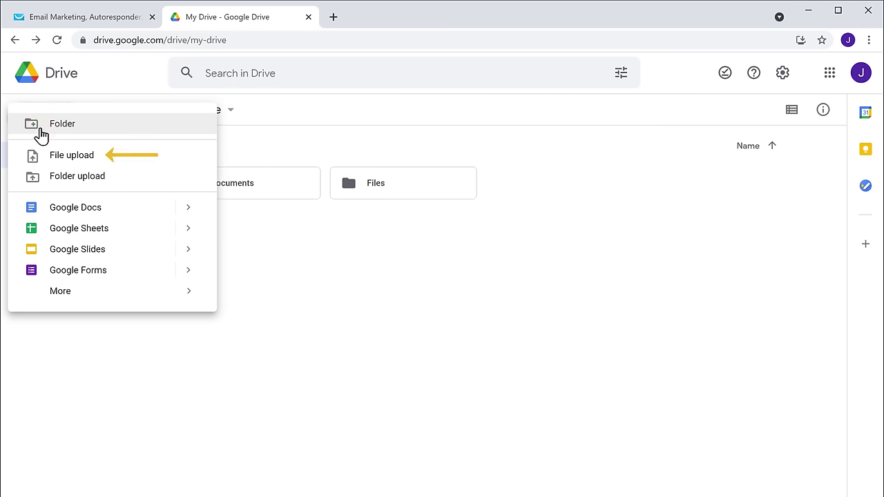
click(69, 158)
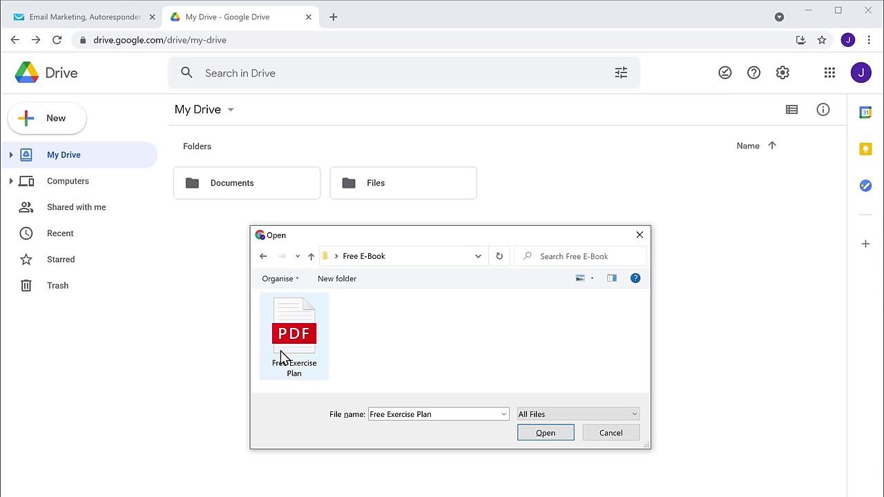
click(313, 378)
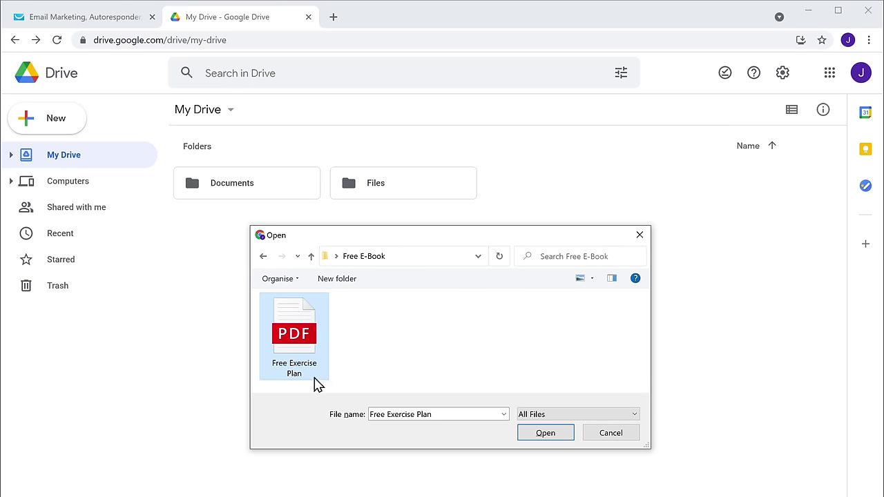
click(545, 435)
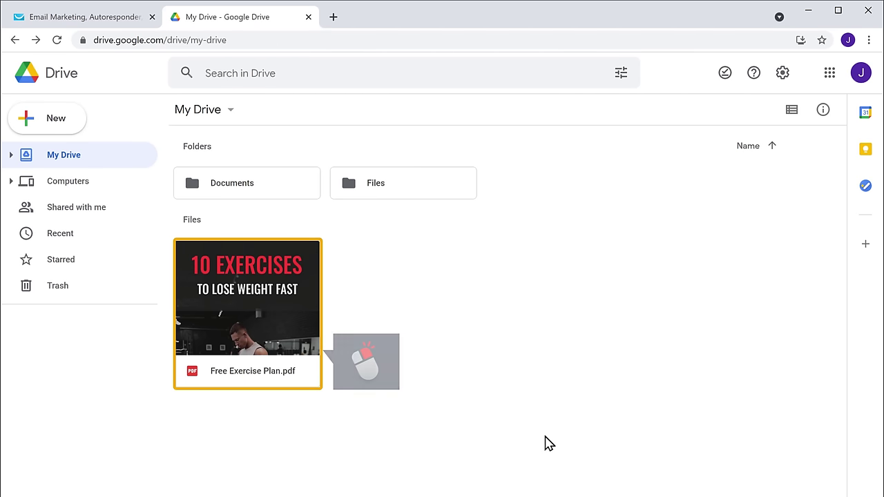
- Share Free Exercise Plan.pdf as viewable by anyone with the link, copy the link, and return to GetResponse
right_click(310, 373)
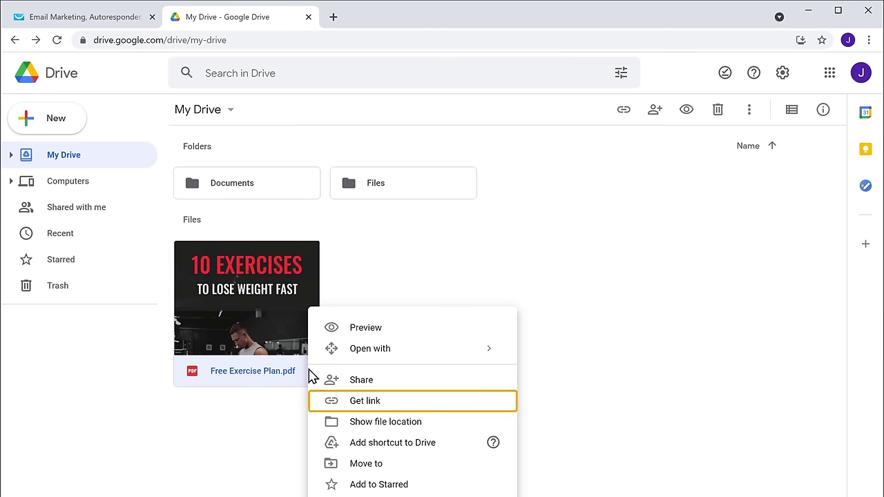
click(362, 407)
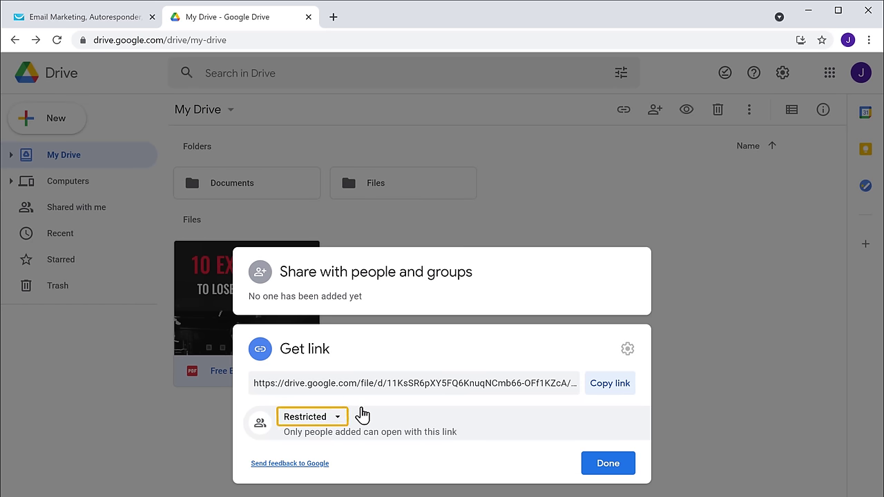
click(322, 418)
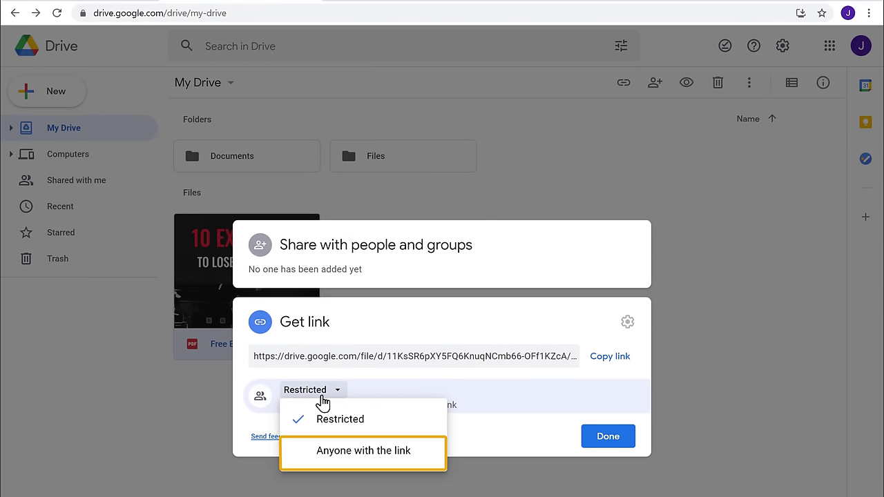
click(357, 456)
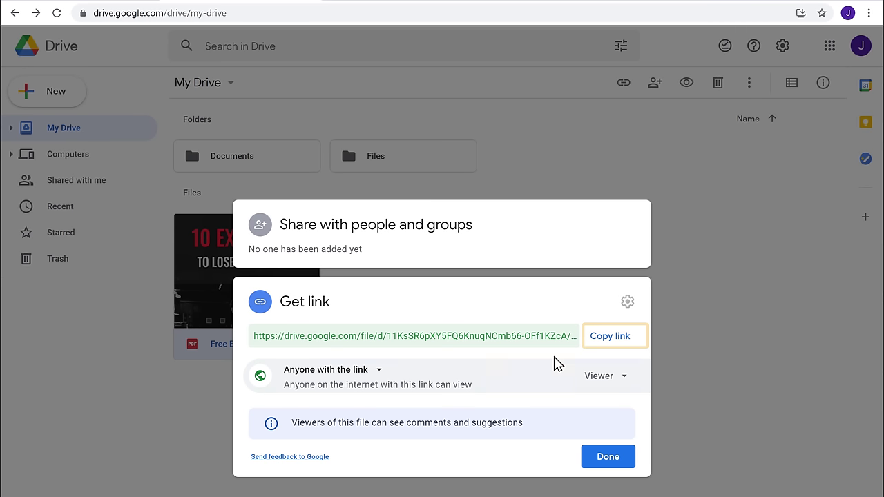
click(605, 351)
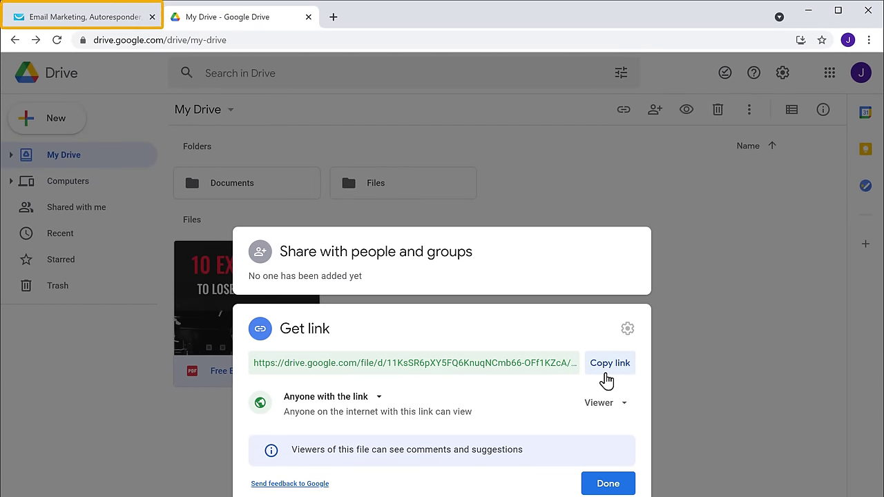
click(89, 25)
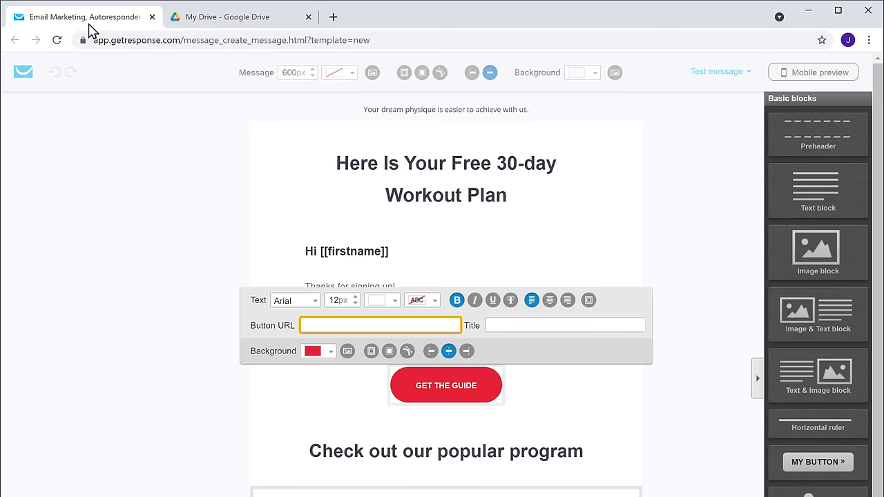
- Paste the Drive share link as the GET THE GUIDE button URL, then save and publish the autoresponder
right_click(373, 327)
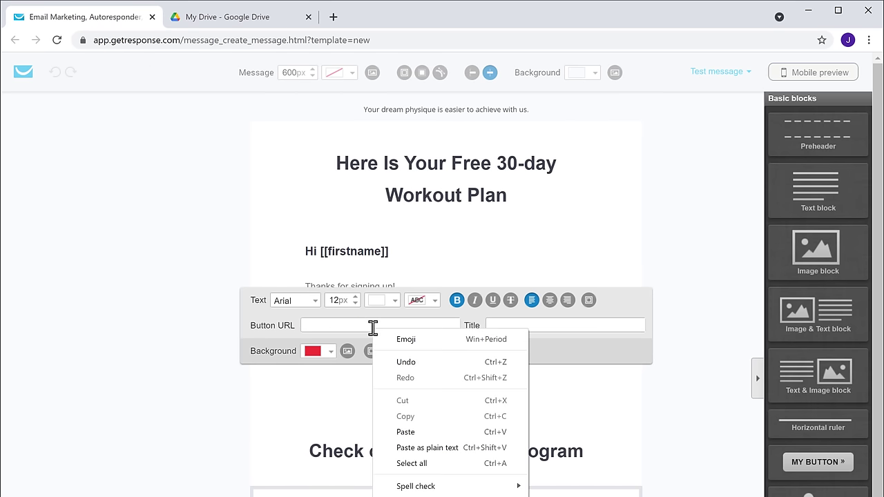
click(410, 433)
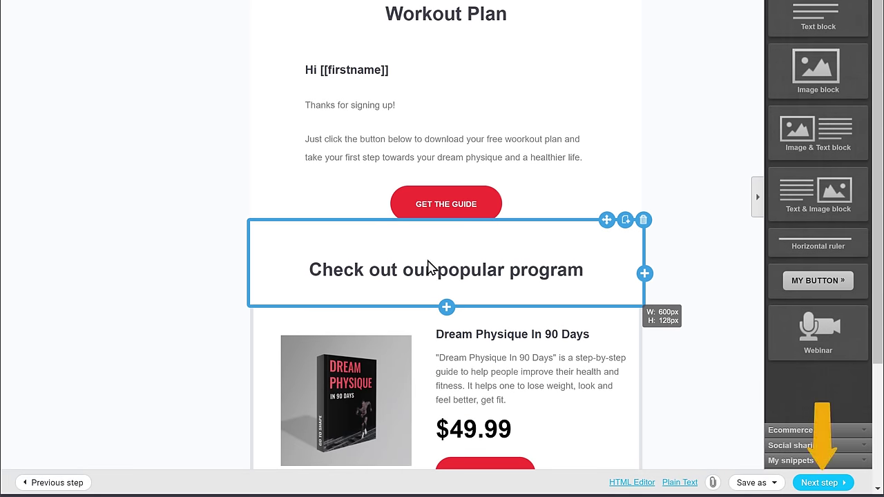
click(819, 484)
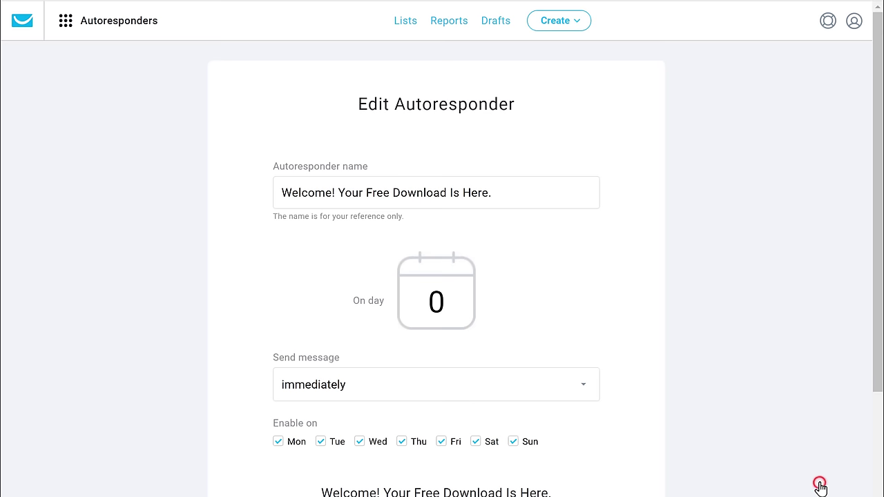
scroll(820, 489, down, 5)
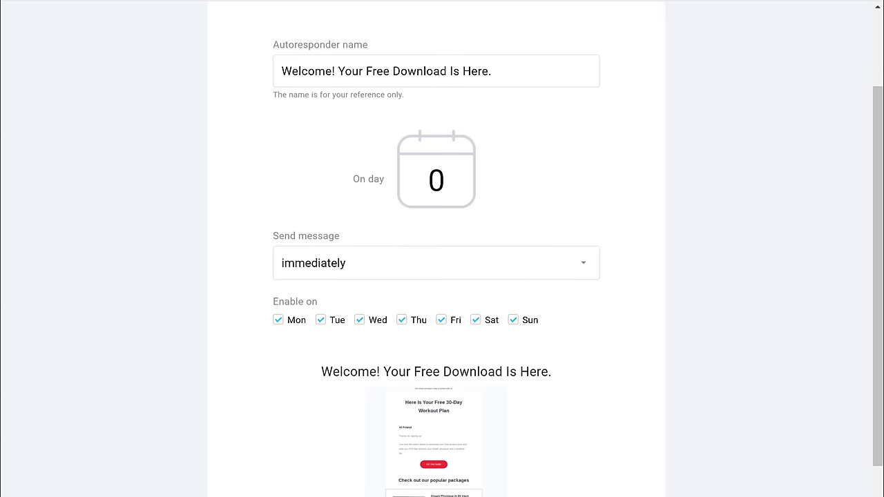
scroll(436, 276, down, 1)
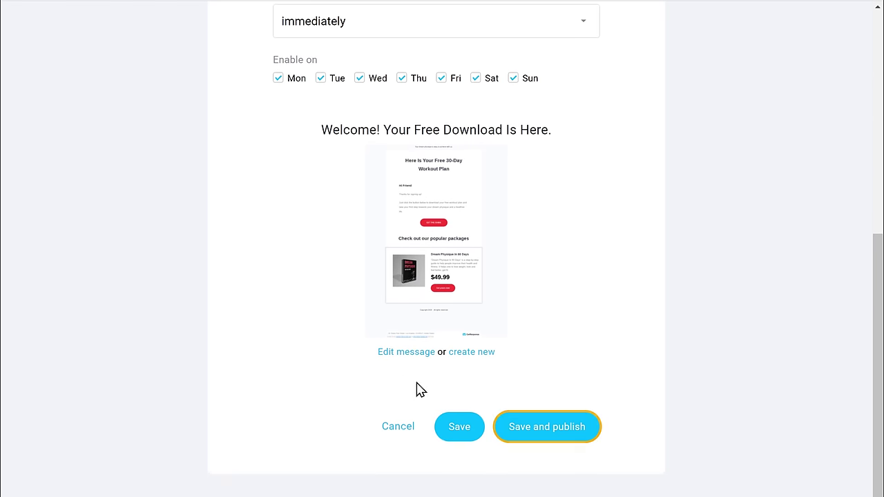
click(540, 435)
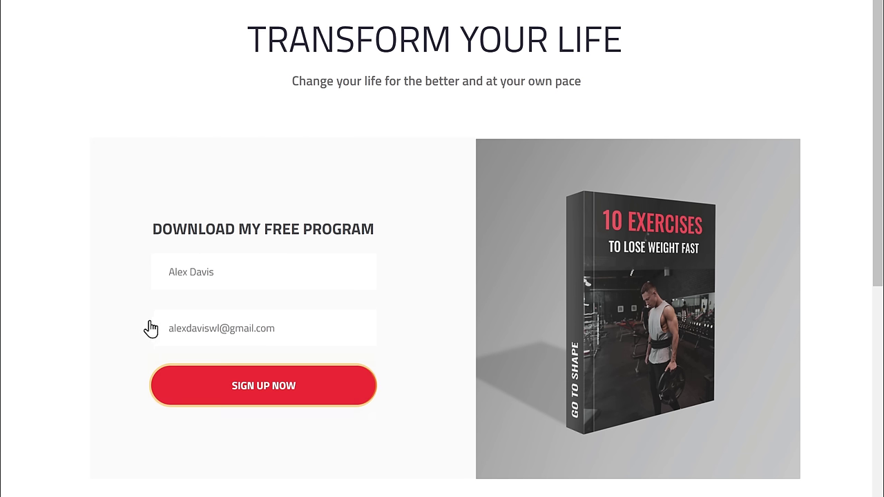
- Submit the landing page sign-up form as a test contact and switch to the Gmail inbox
click(257, 405)
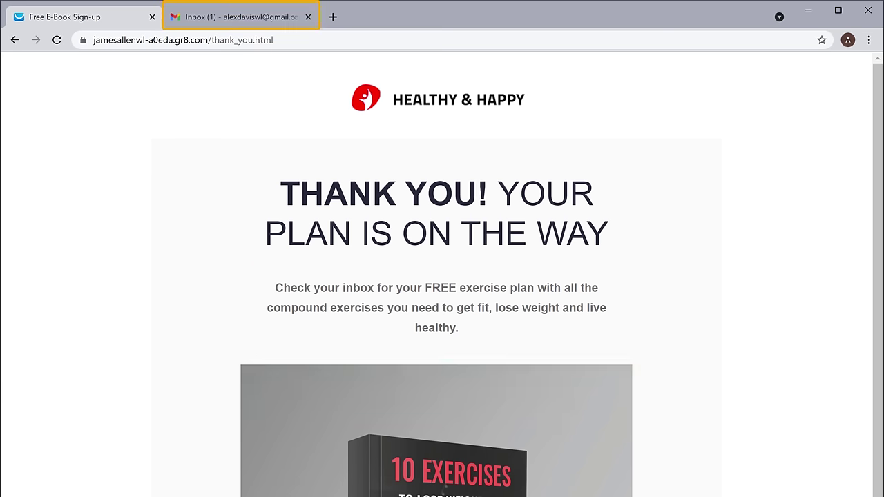
click(235, 27)
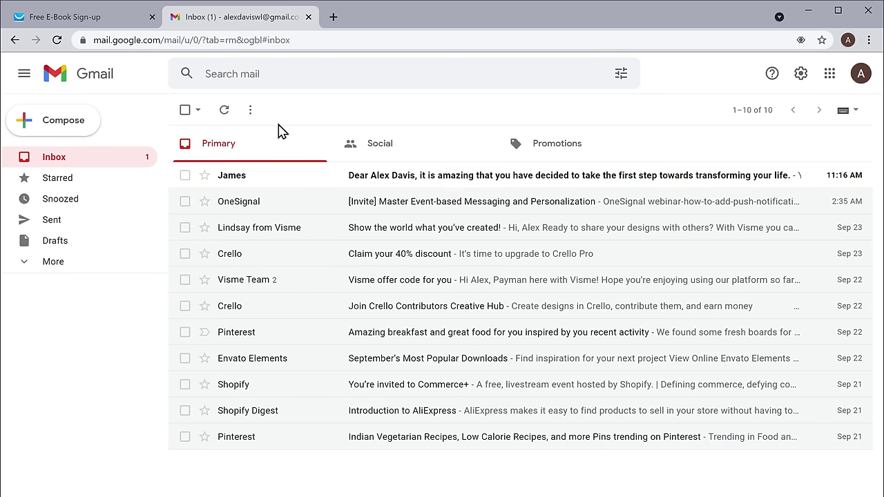
- Open the new welcome email, read through it, and follow its GET THE GUIDE link
click(304, 183)
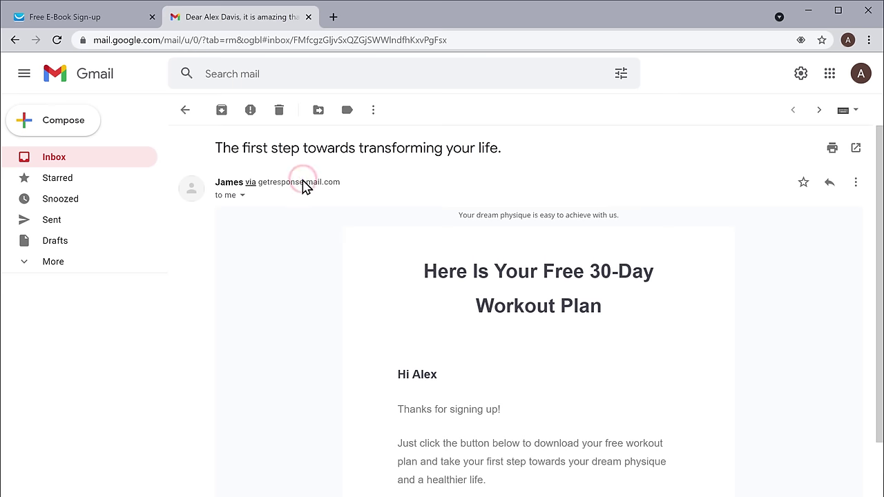
scroll(306, 187, down, 1)
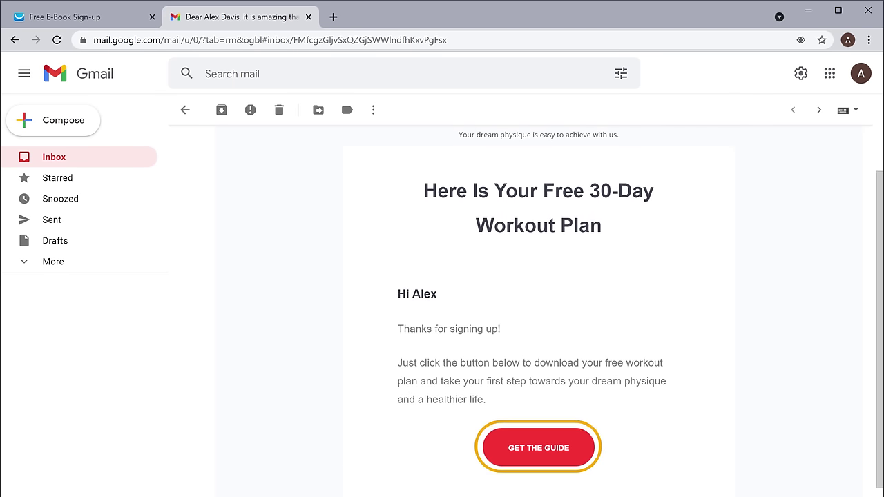
scroll(538, 310, down, 2)
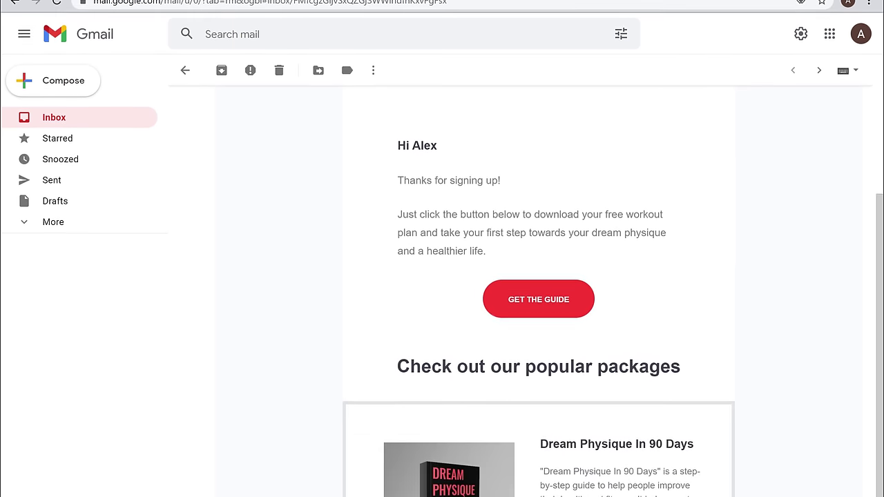
scroll(539, 290, down, 3)
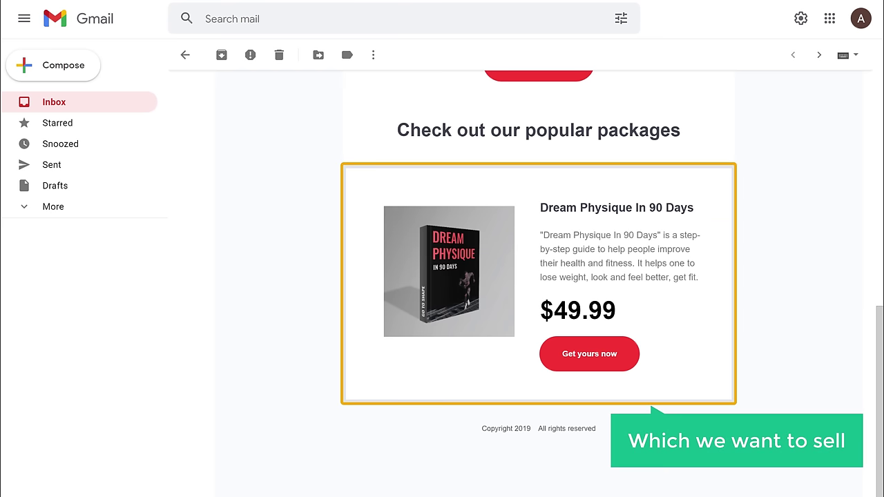
scroll(539, 277, up, 4)
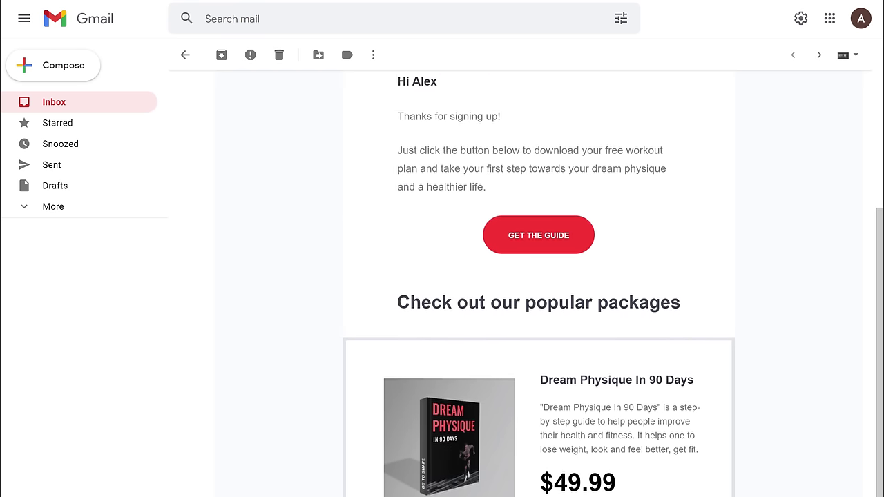
scroll(538, 276, up, 2)
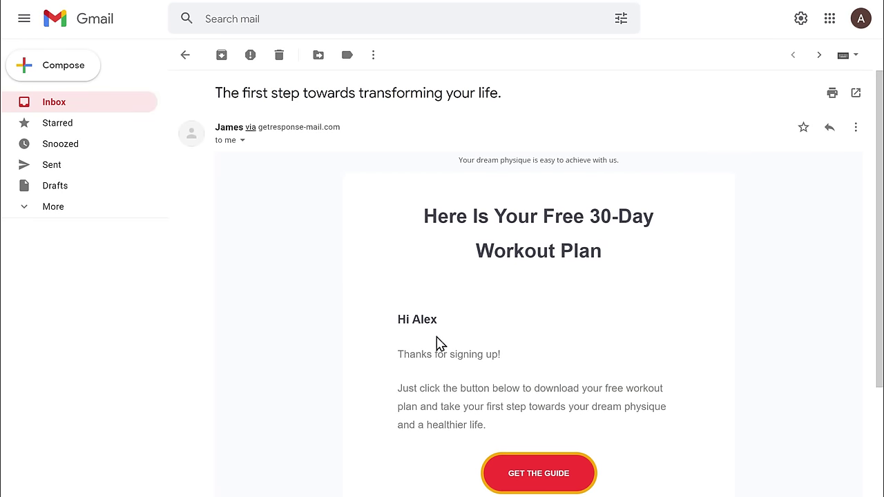
click(535, 478)
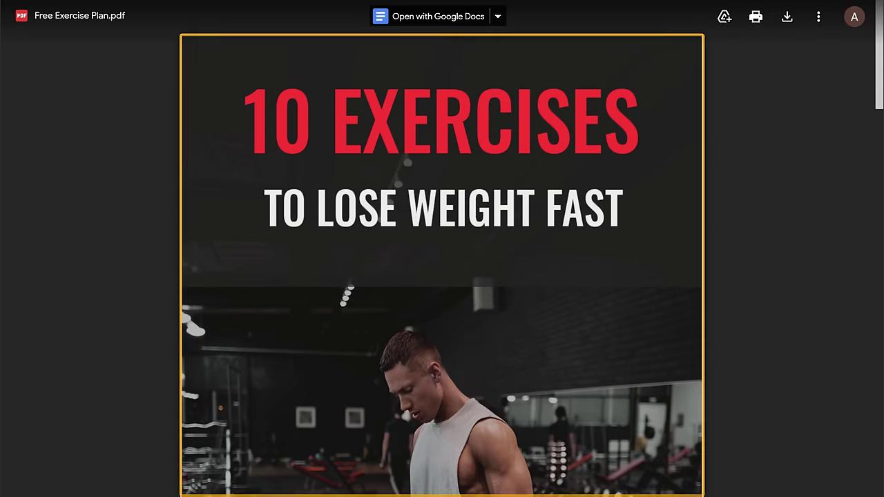
- Look through the exercise plan PDF and download it
scroll(442, 276, down, 20)
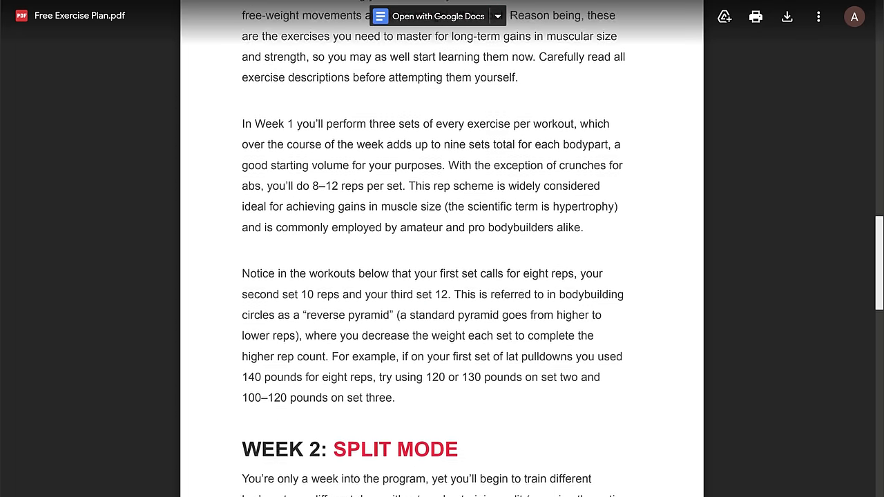
scroll(442, 276, down, 20)
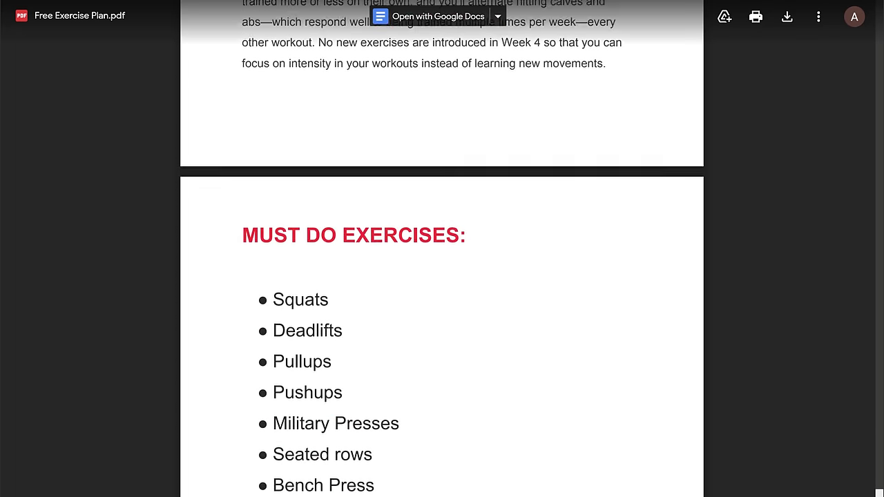
scroll(442, 277, down, 4)
scroll(442, 276, up, 20)
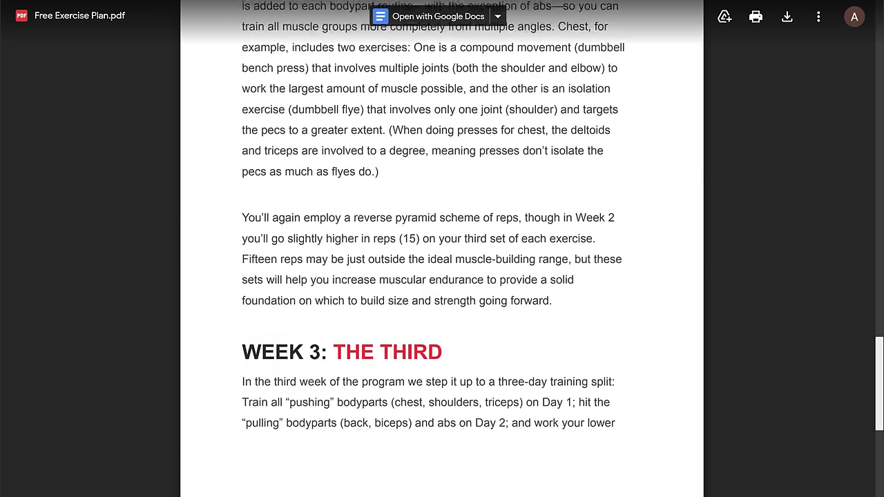
scroll(535, 487, up, 15)
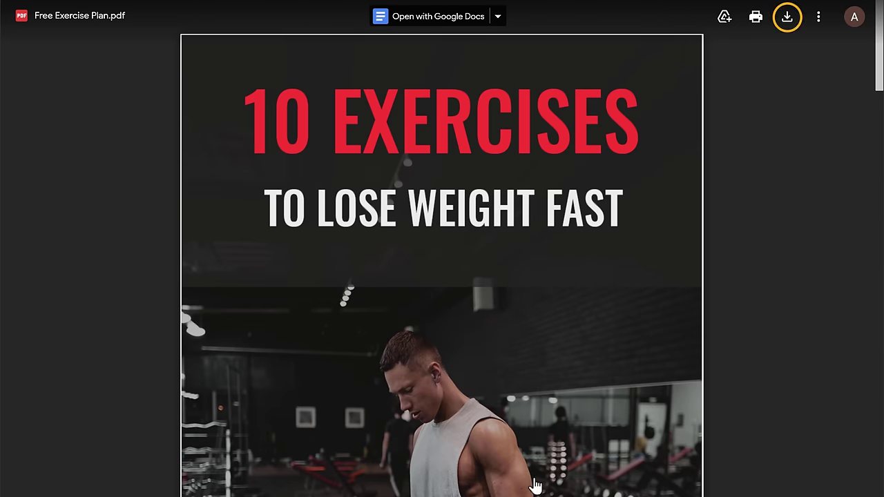
click(789, 30)
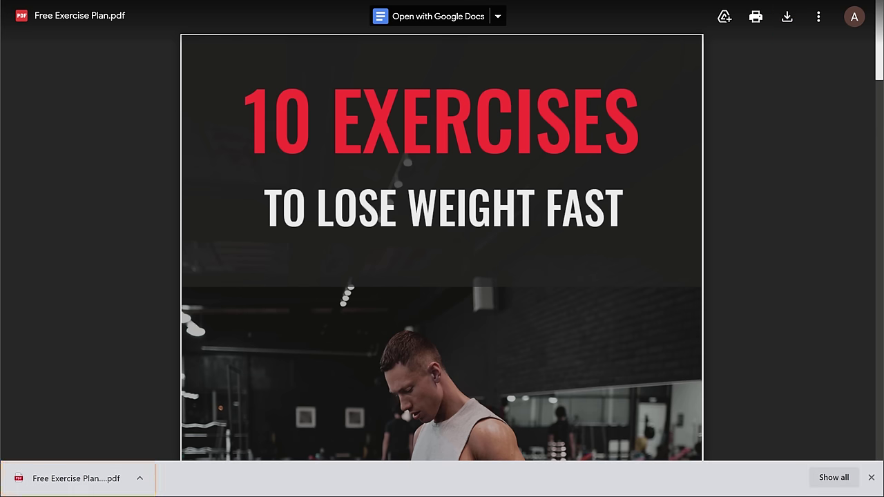
- Leave full screen and test the welcome email's Dream Physique 'Get yours now' link
key(F11)
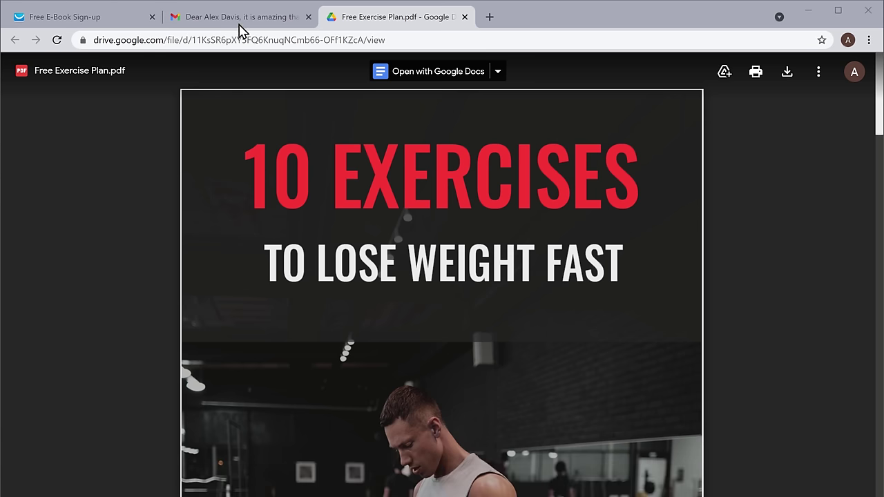
click(238, 19)
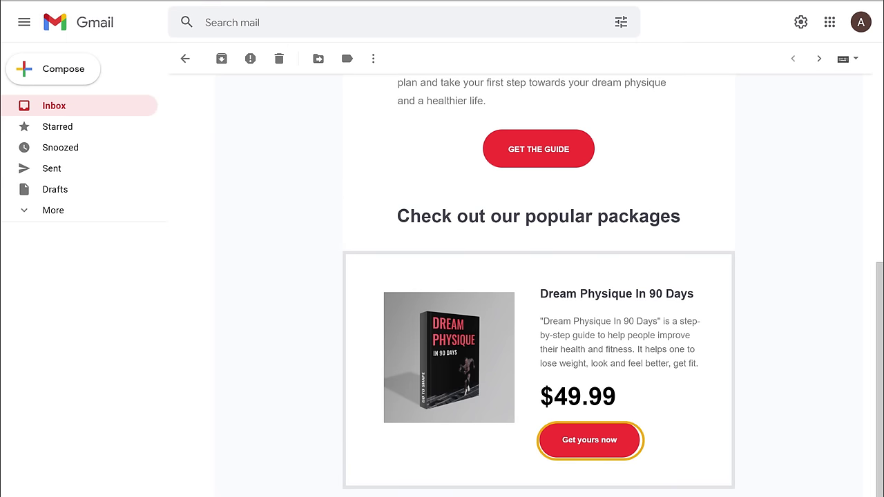
click(589, 449)
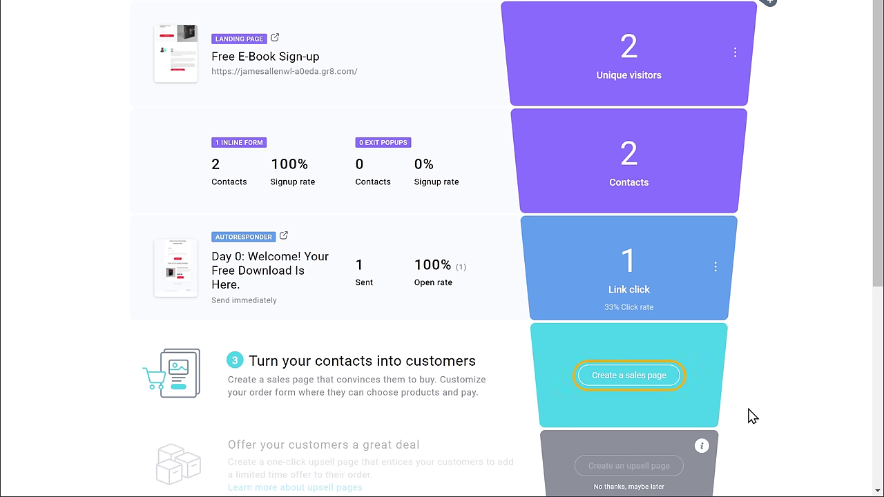
- Create a sales page from the funnel's 'Turn your contacts into customers' step
click(626, 382)
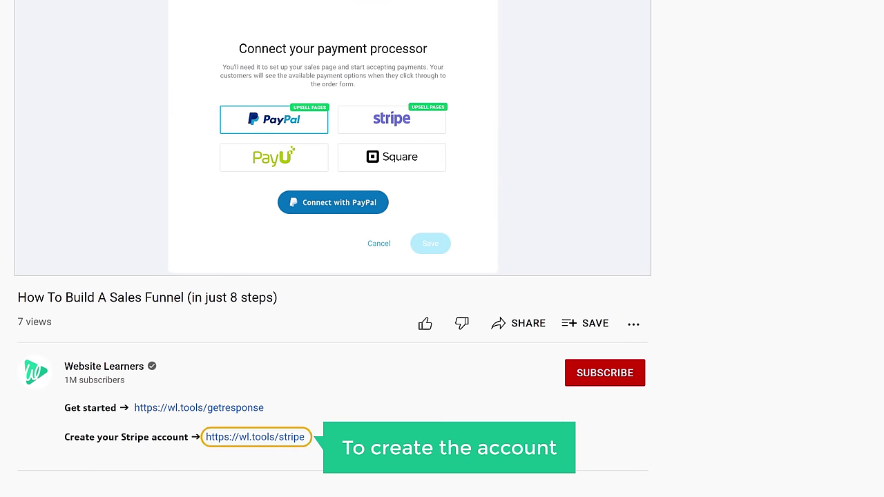
- Follow the Stripe link in the YouTube video description to open stripe.com
click(258, 442)
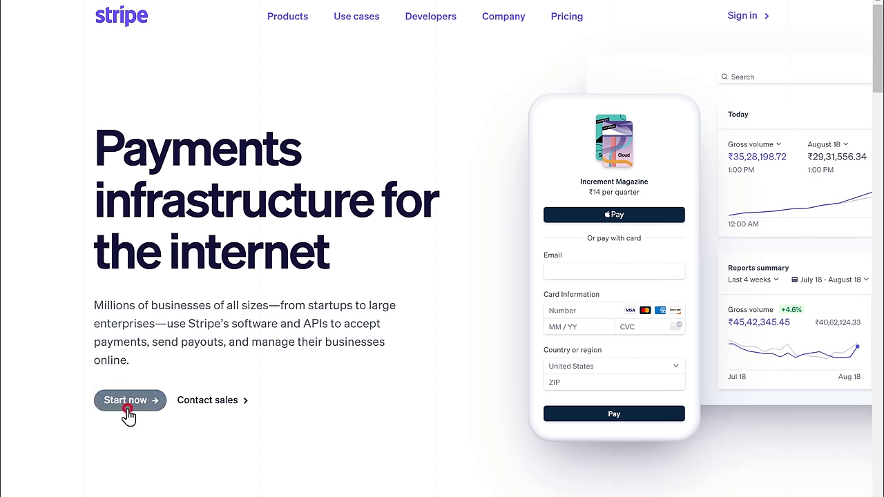
- Sign up for Stripe with the account e-mail, full name and password, and create the account
click(127, 412)
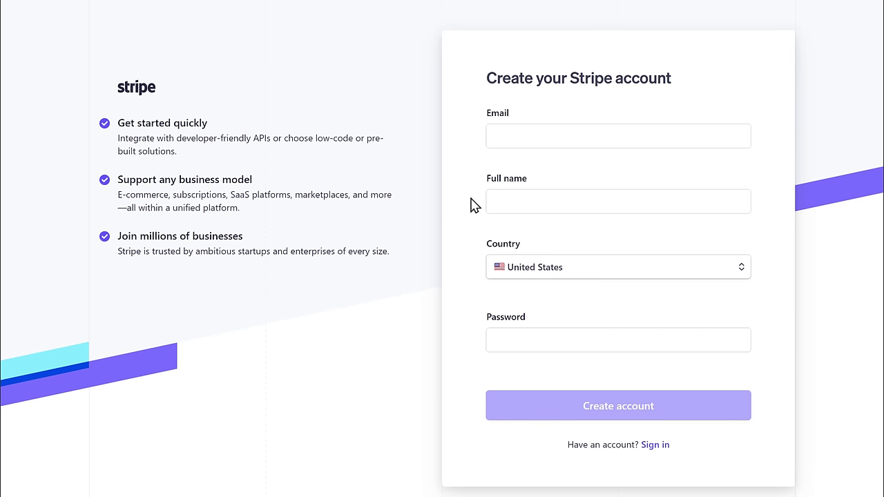
click(561, 135)
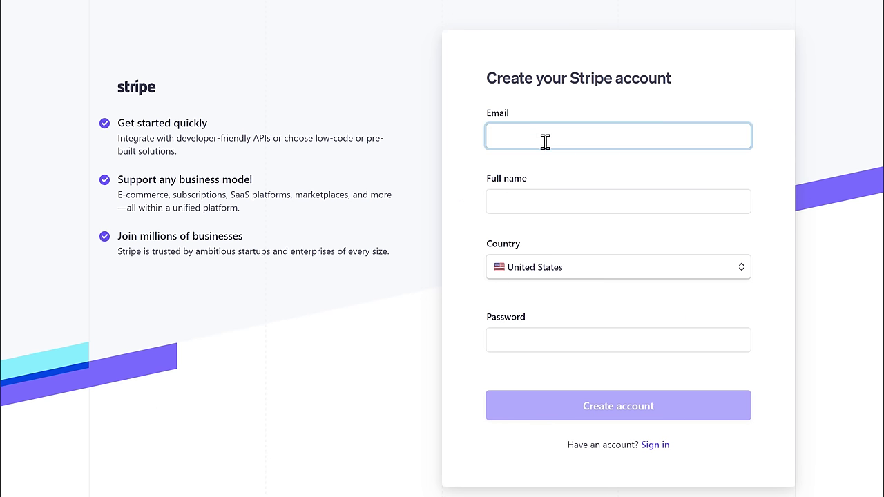
key(Tab)
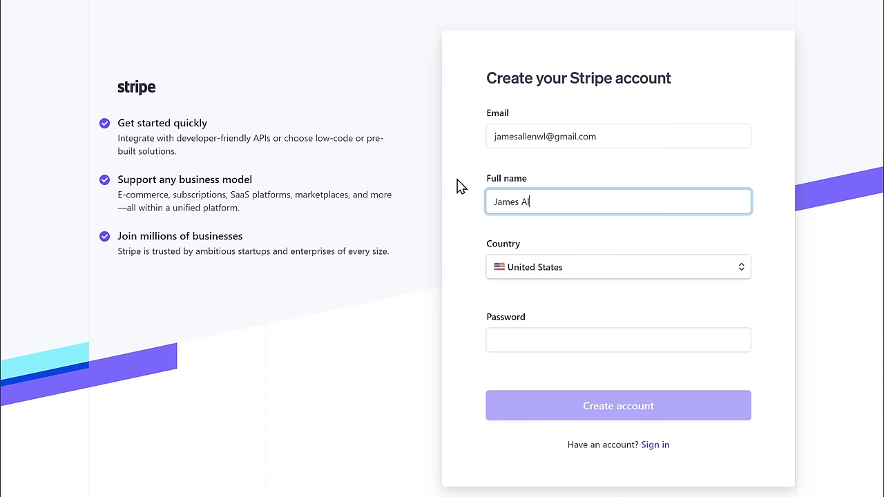
key(Tab)
key(Tab)
text(••••••••••••)
key(Tab)
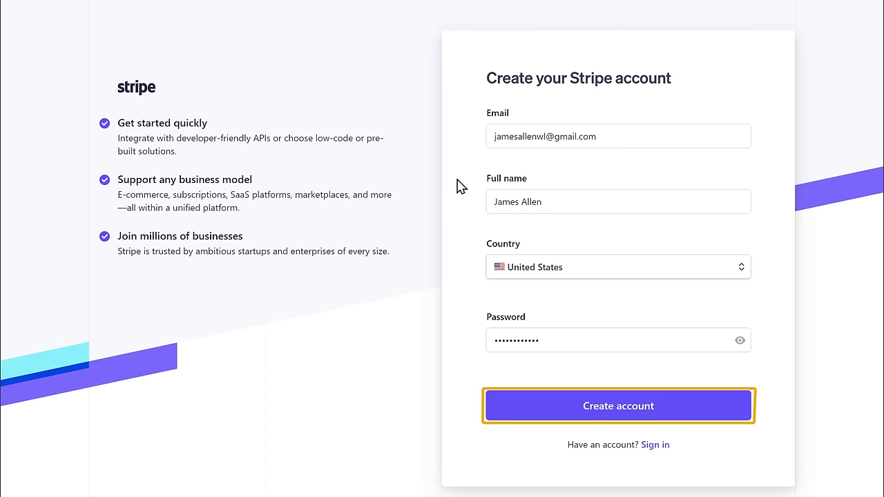
click(623, 419)
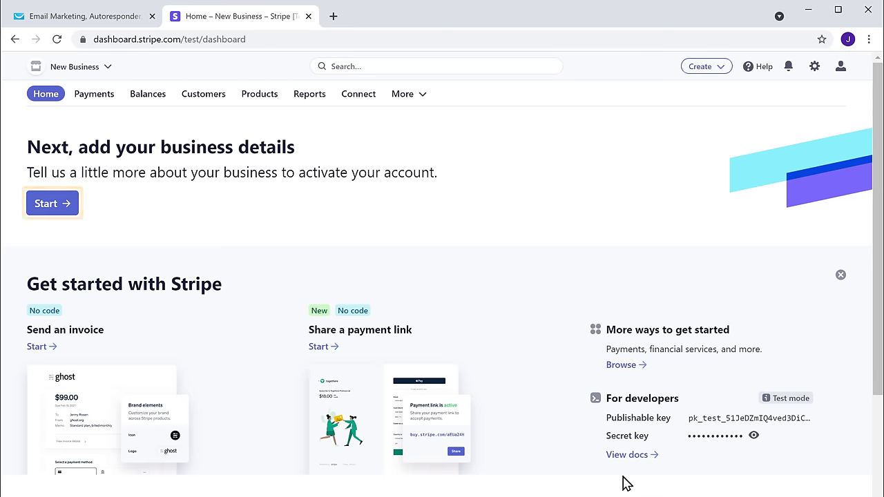
- Enter the business street address, city, California state and ZIP code for Stripe activation
click(45, 147)
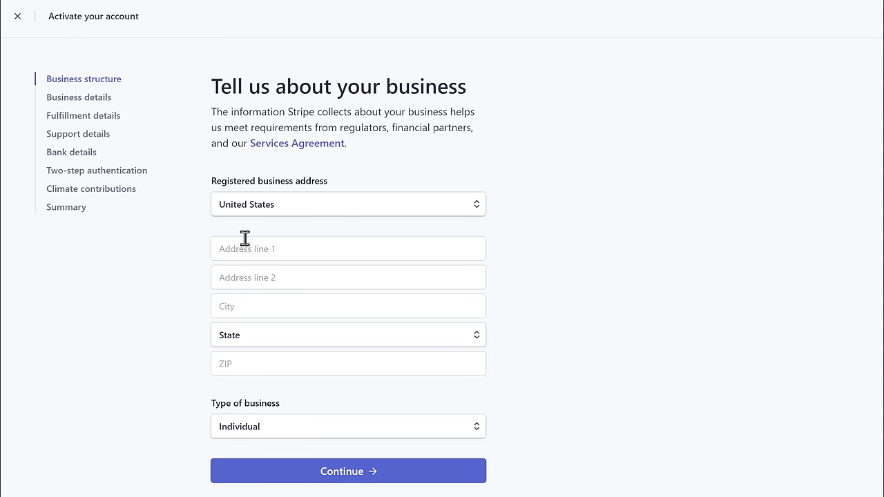
click(280, 249)
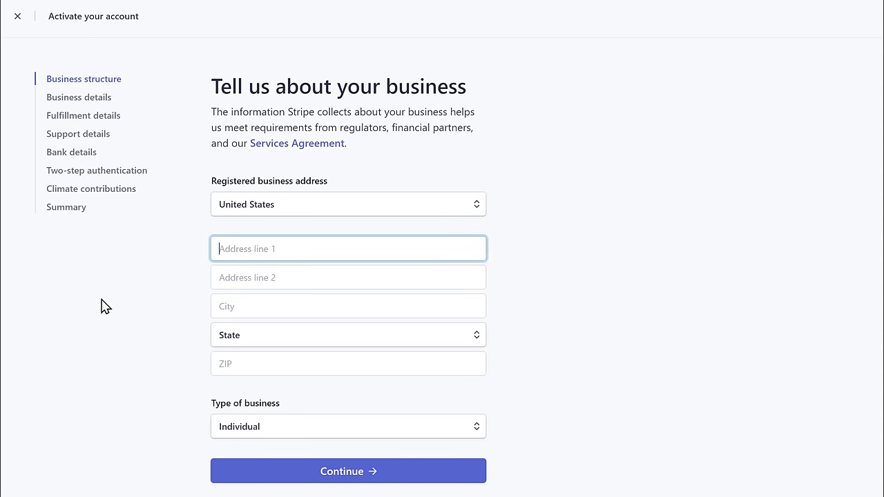
key(Tab)
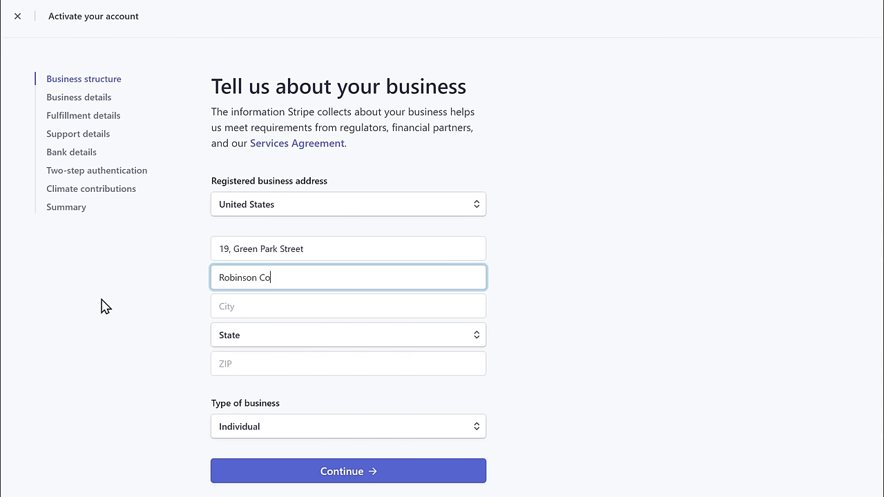
key(Tab)
text(Los Angeles)
key(Tab)
key(c)
key(Tab)
text(90017)
key(Tab)
key(Tab)
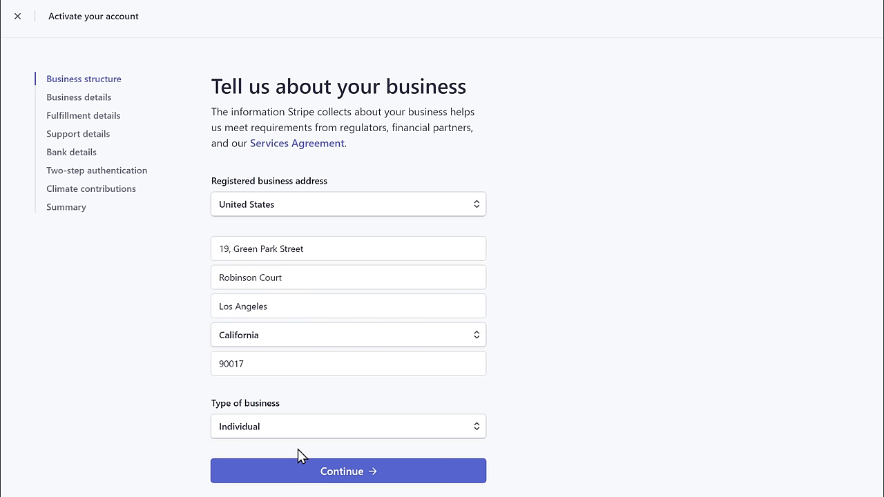
click(342, 482)
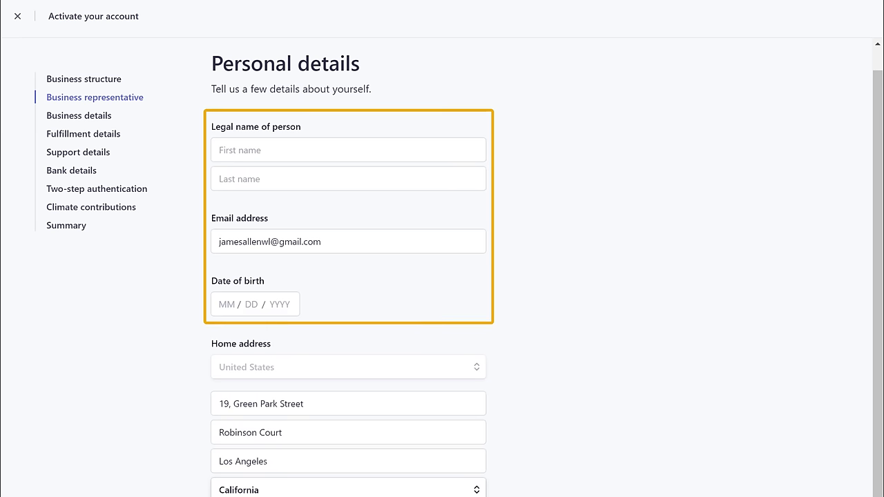
- Fill in the representative's first name, last name and date of birth
click(348, 150)
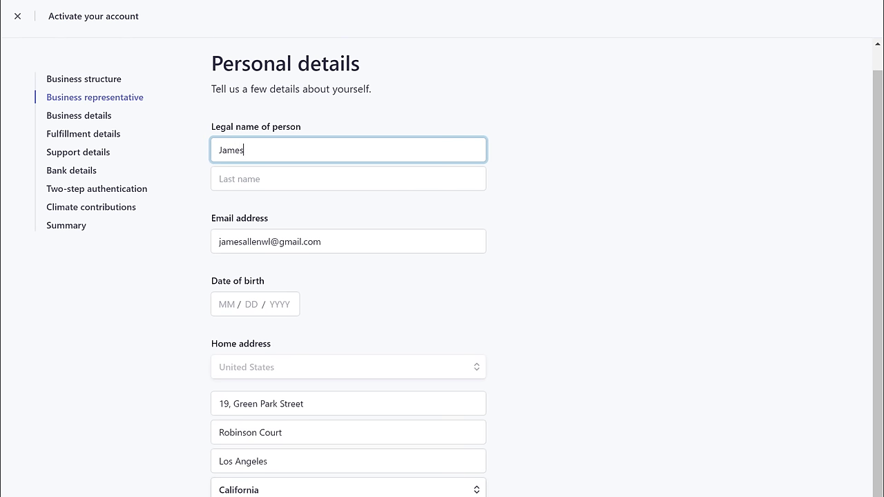
click(348, 179)
click(227, 304)
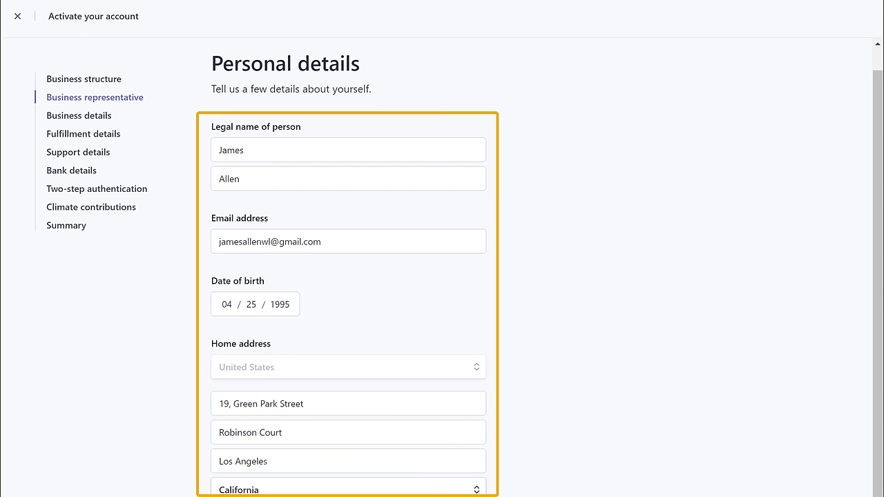
scroll(324, 111, down, 3)
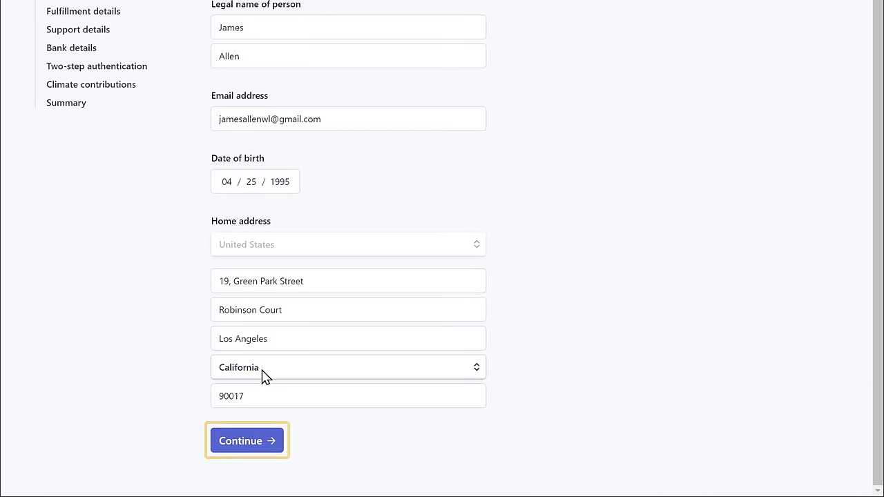
click(243, 452)
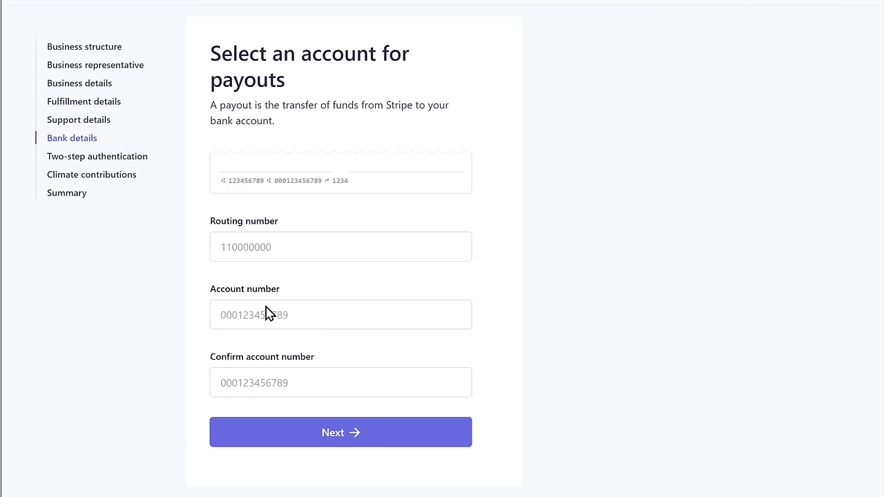
- Add the payout bank's routing and account numbers and confirm the payout account
click(277, 246)
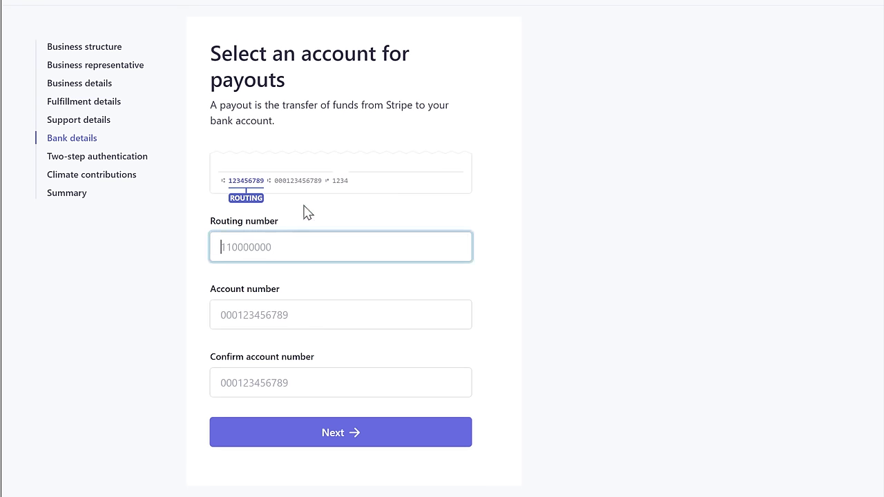
key(Tab)
key(Tab)
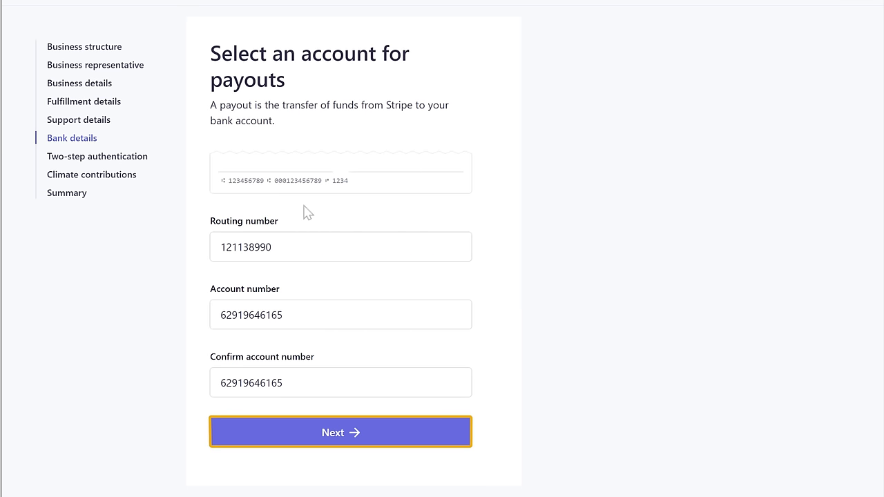
click(335, 446)
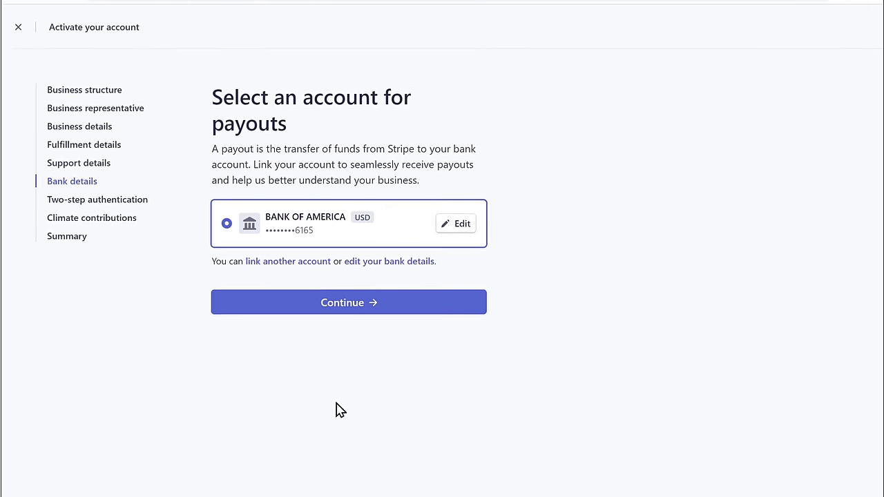
click(337, 311)
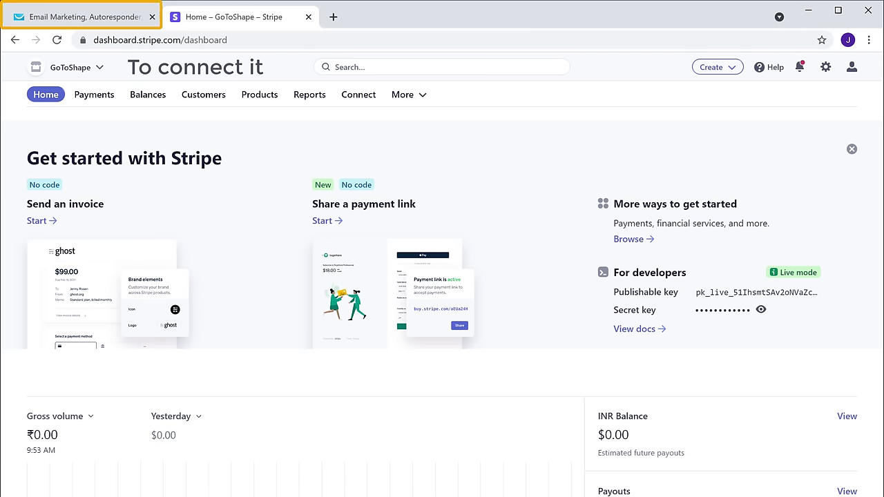
- Choose Stripe as the payment processor, link the GoToShape account and save
click(78, 19)
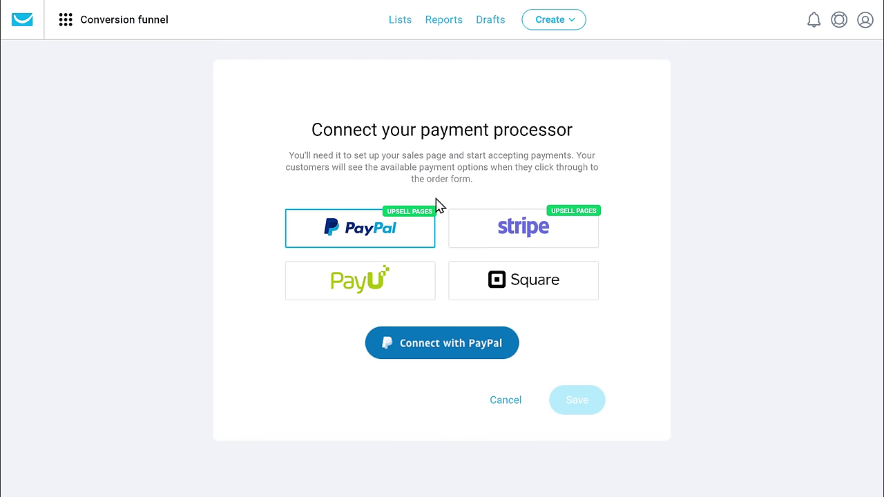
click(516, 249)
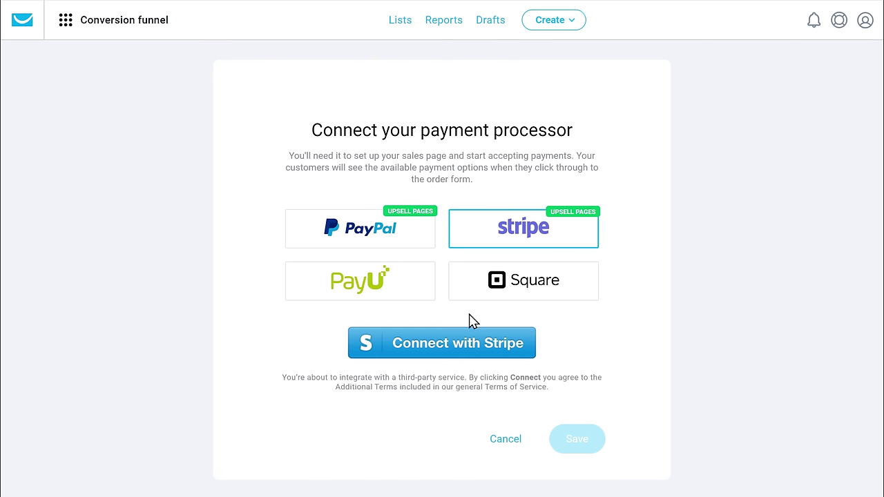
click(448, 355)
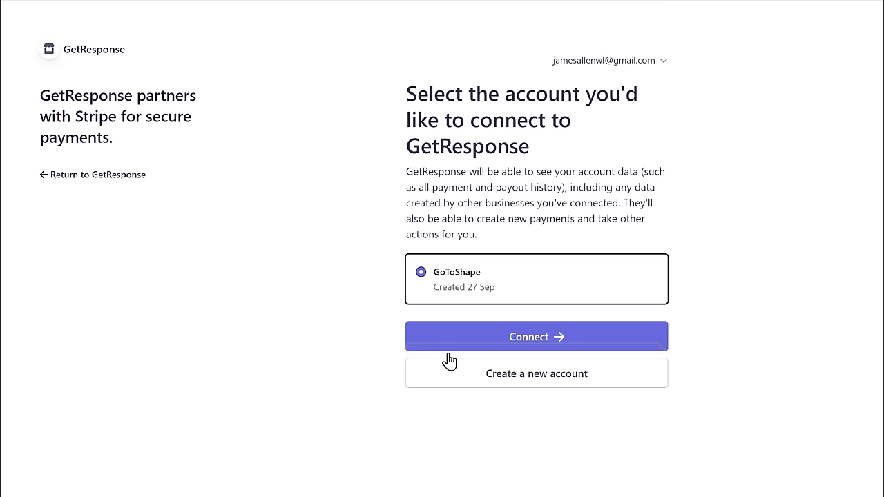
click(530, 345)
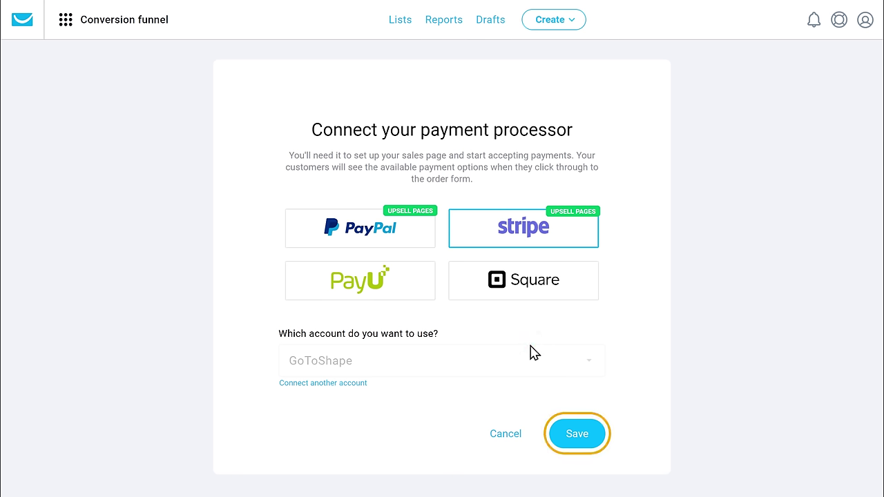
click(578, 442)
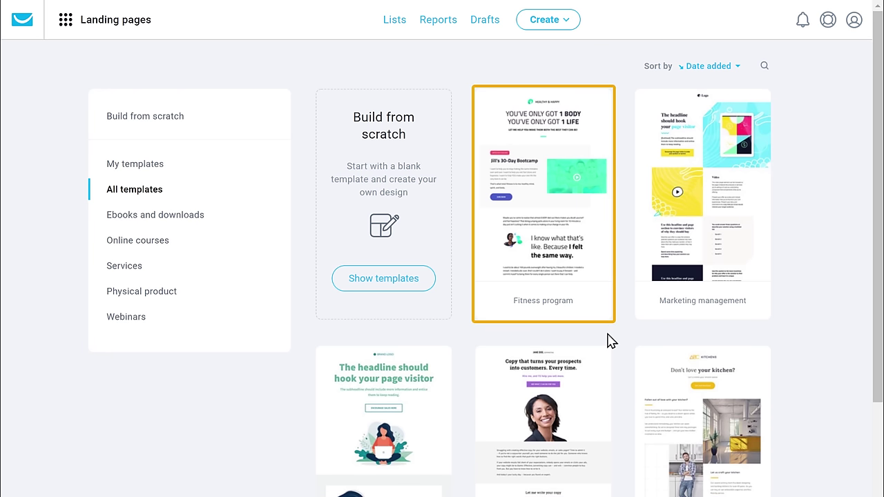
- Create a sales page named 'Dream Physique : Sales Page' from the Fitness program template
mouse_move(554, 235)
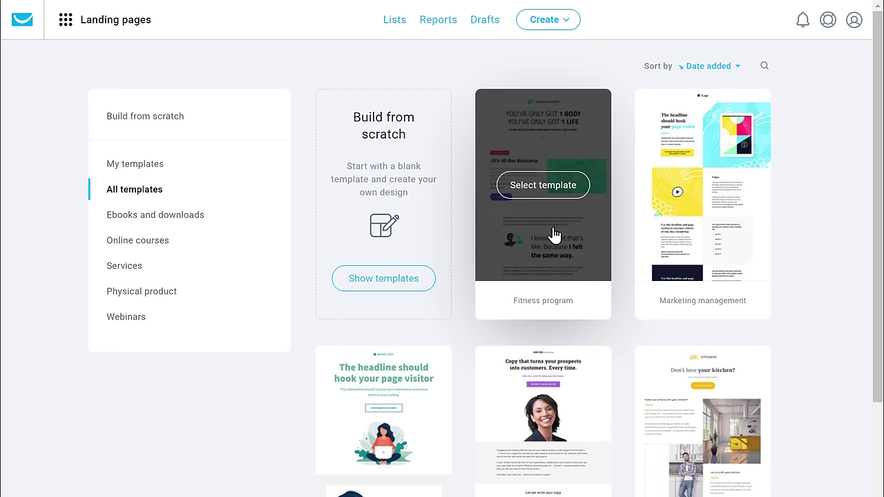
click(539, 199)
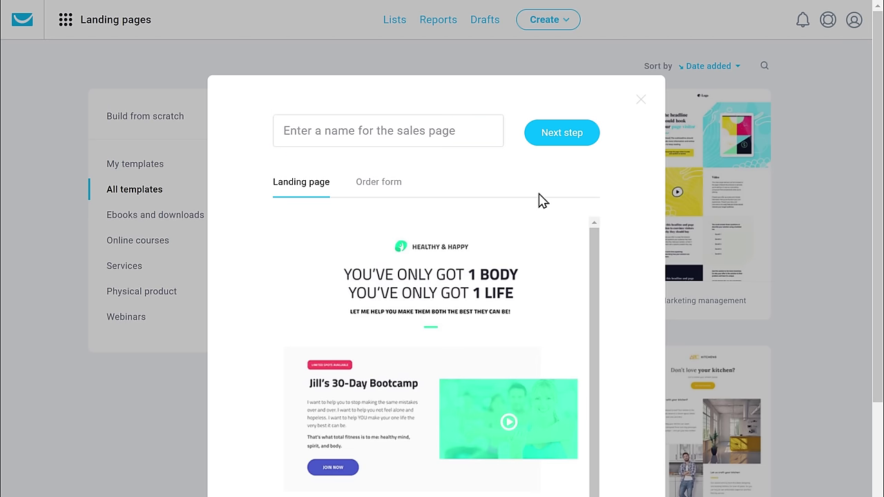
click(459, 132)
text(D)
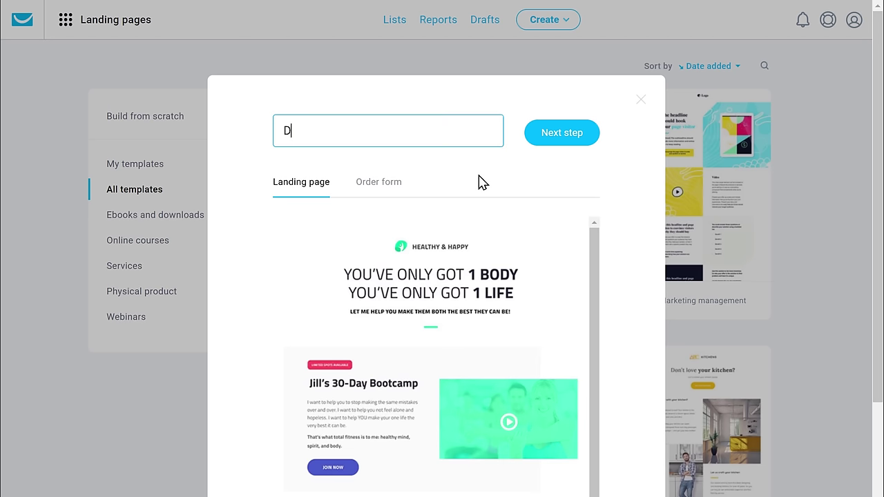
text(ream Physique : Sales Page)
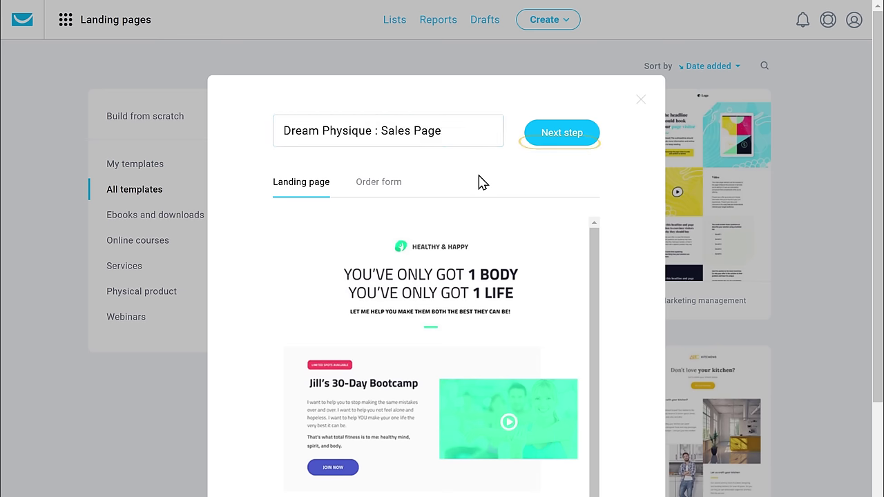
click(561, 142)
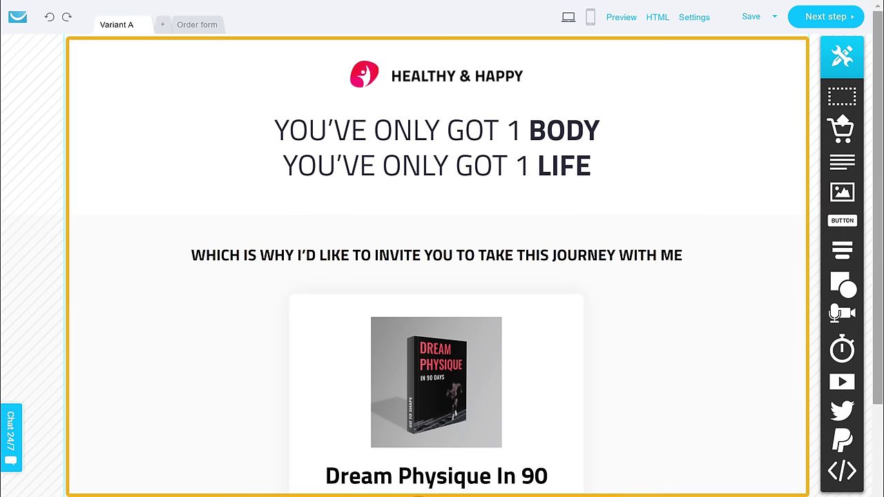
- Replace the subheading with 'COME JOIN THE JOURNEY WITH ME AND LET US DO THIS TOGETHER'
scroll(442, 249, down, 5)
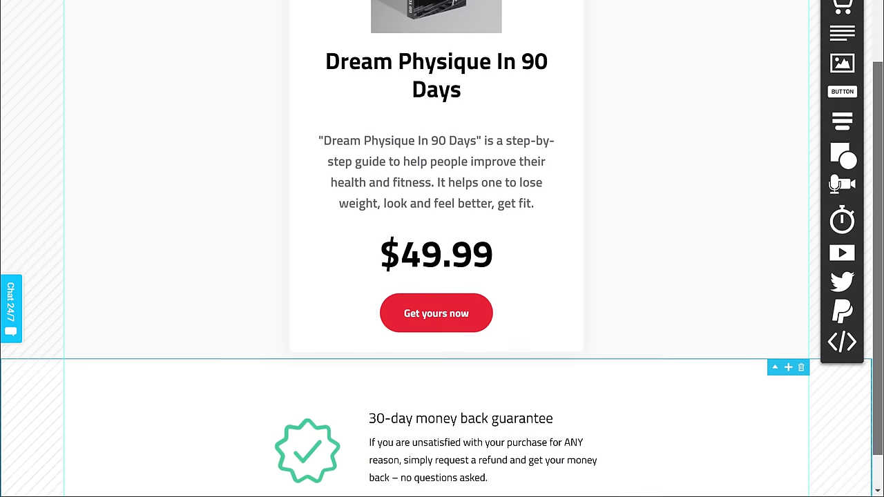
scroll(442, 248, up, 1)
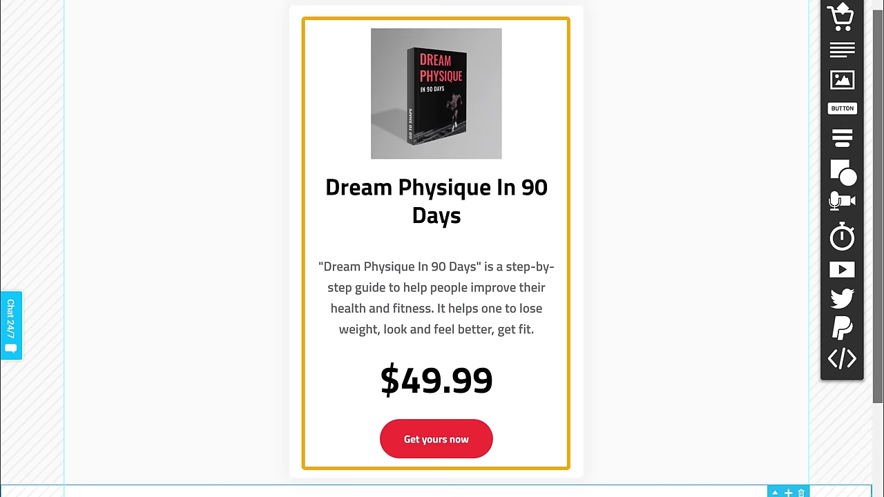
scroll(442, 249, up, 3)
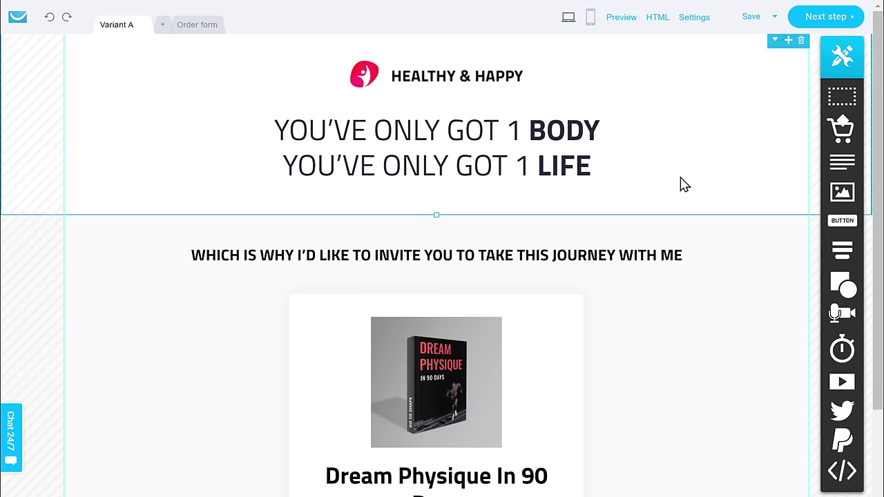
double_click(689, 261)
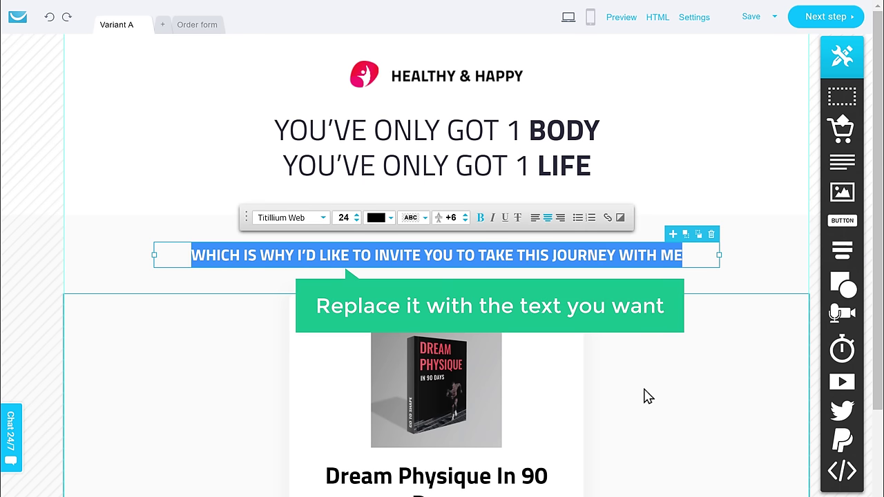
text(COME JOIN THE JOURNEY WITH ME A)
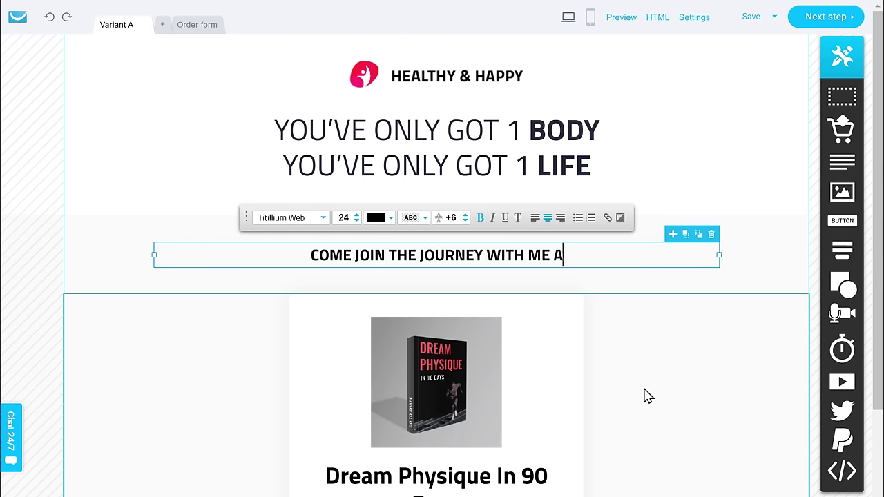
text(ND LET US DO THIS TOGETHER)
key(Escape)
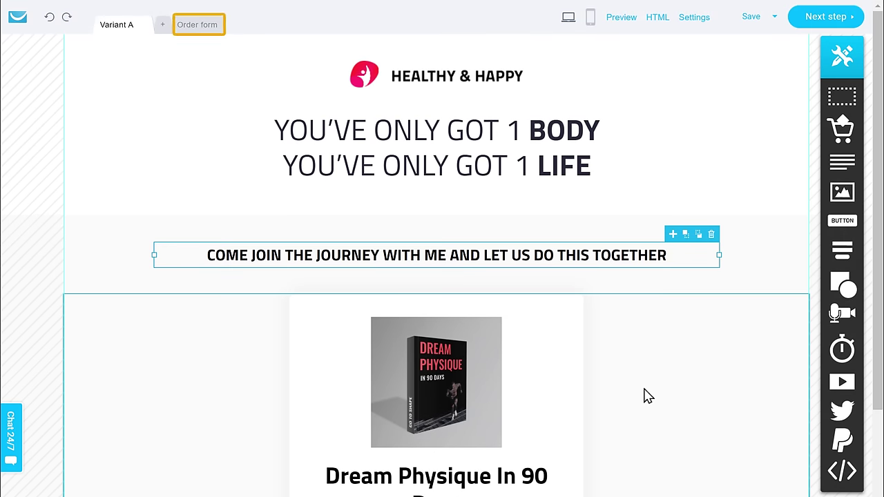
- On the Order form page, retitle the included-items heading 'What is included in the 90-Day fitness program?'
click(197, 26)
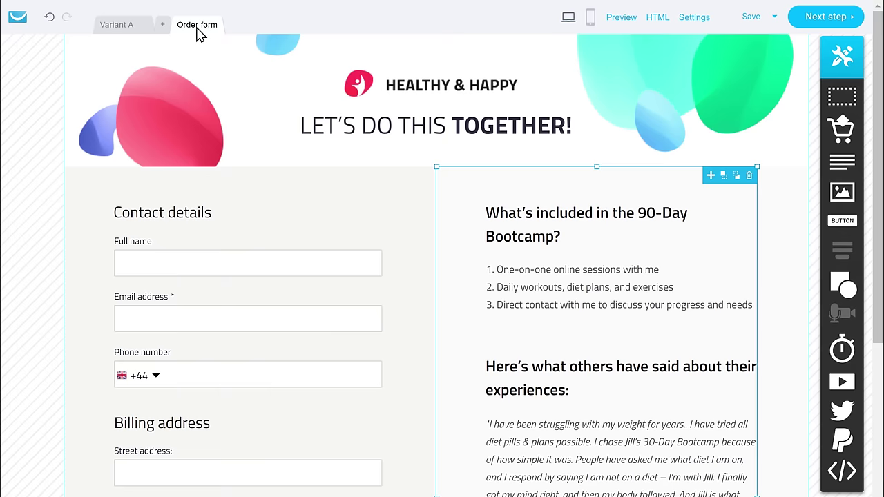
double_click(571, 244)
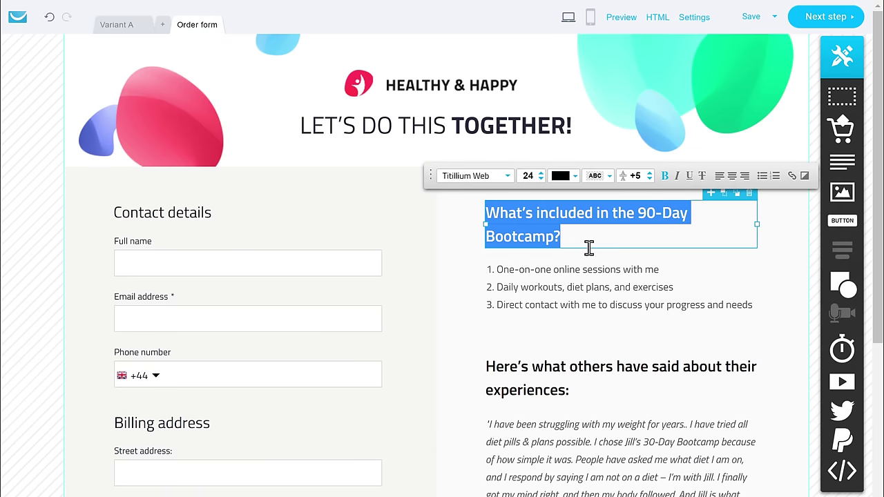
key(BackSpace)
text(What is included in the 90-Day fitness program?)
scroll(442, 276, down, 9)
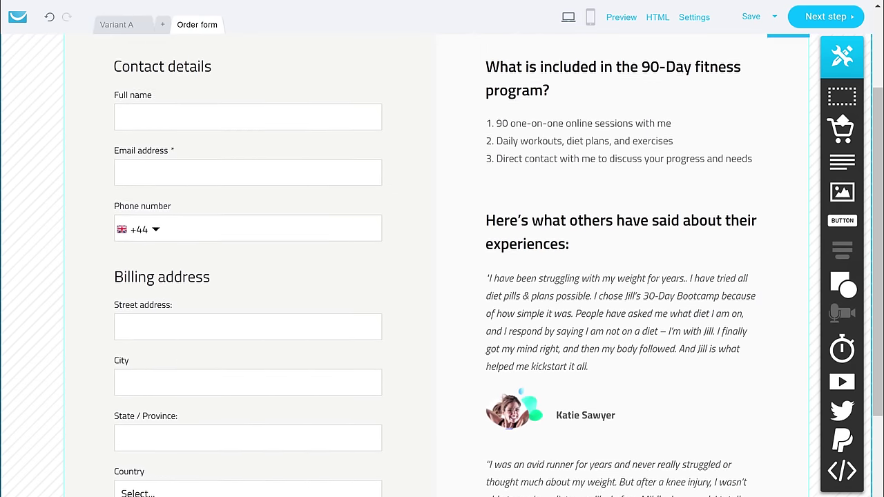
scroll(442, 276, up, 9)
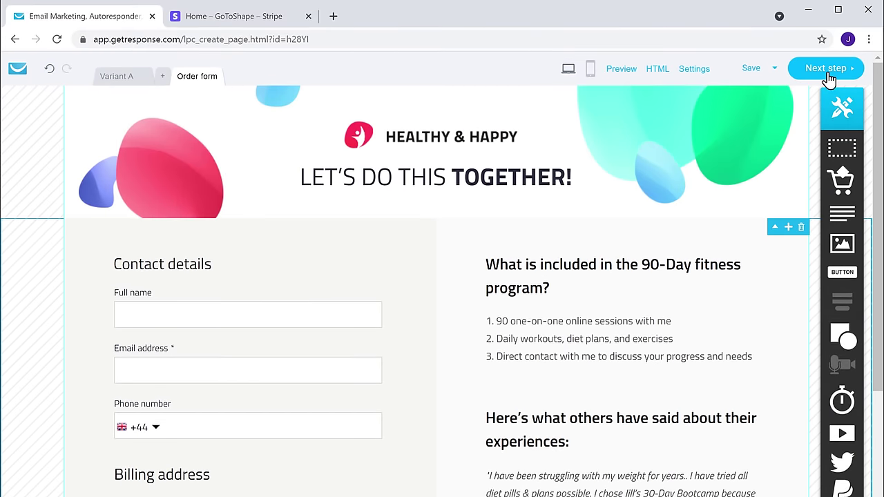
- Go to the sales page settings and publish the page with its order form
click(826, 16)
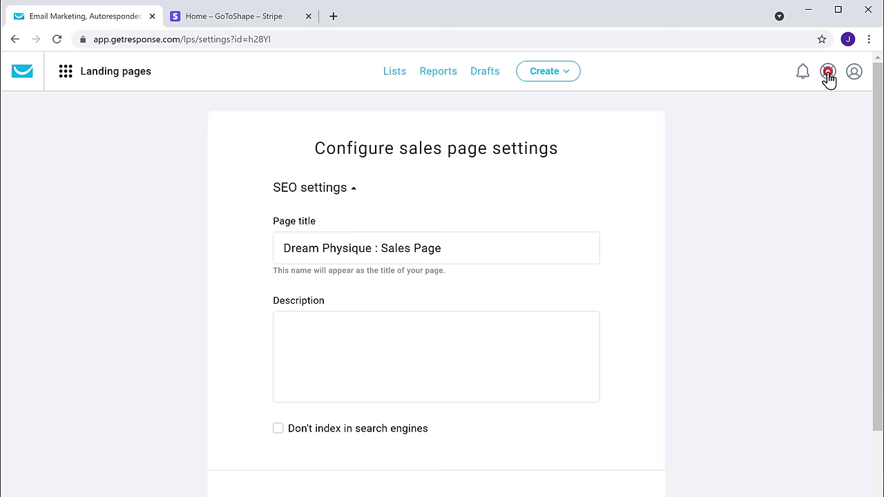
scroll(828, 78, down, 6)
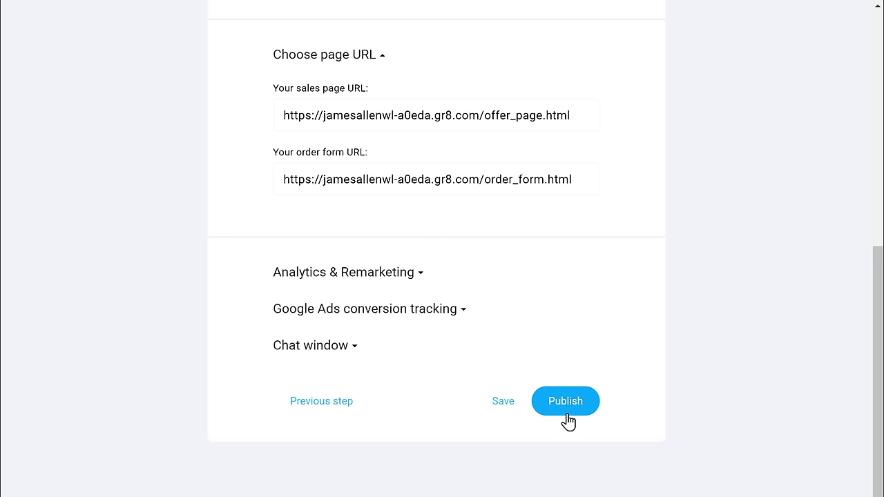
click(566, 415)
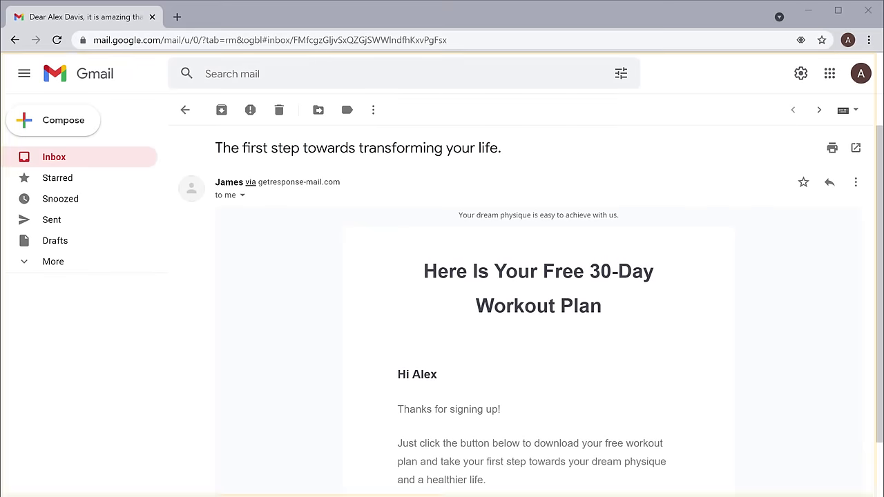
- Follow the welcome email's 'Get yours now' package offer to the Dream Physique sales page
scroll(538, 310, down, 5)
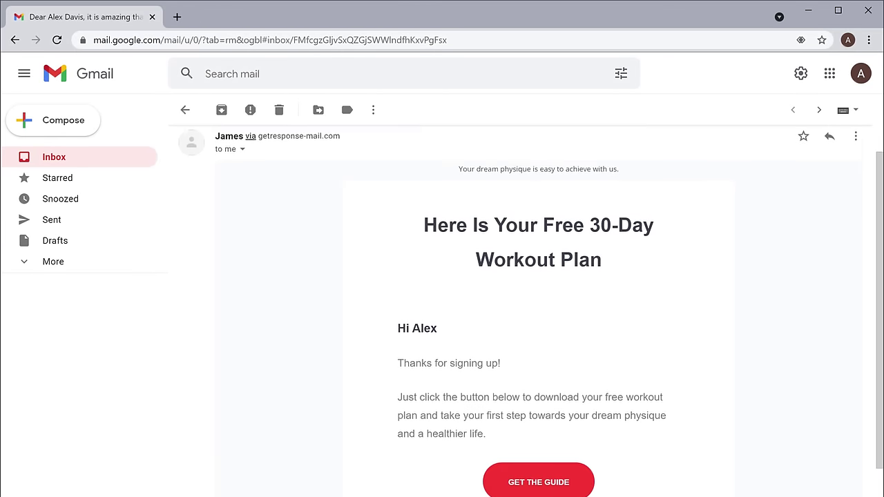
scroll(784, 406, down, 1)
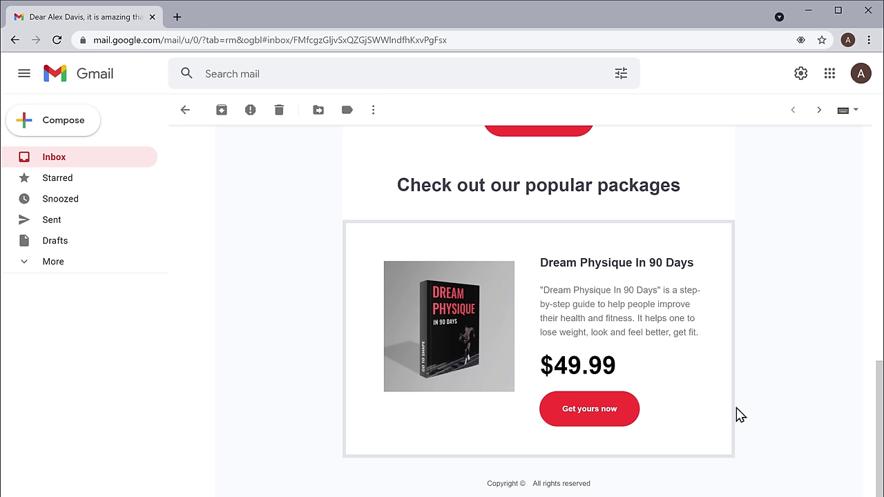
click(584, 420)
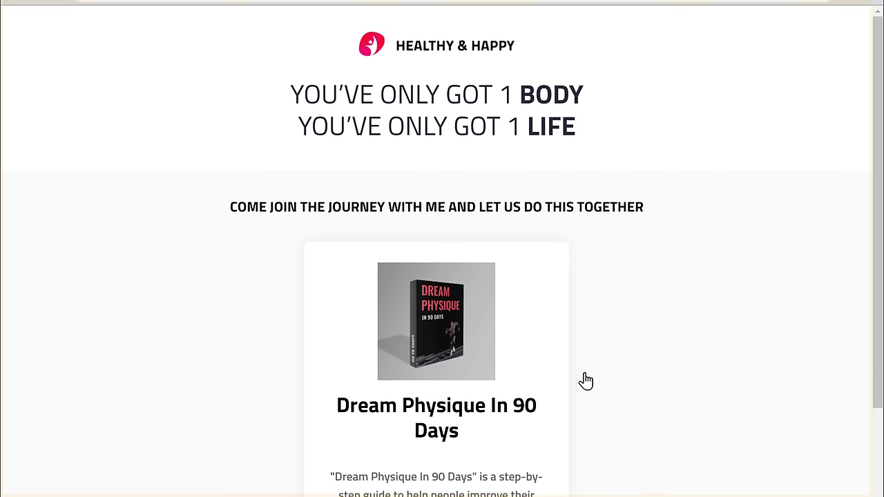
scroll(585, 376, down, 5)
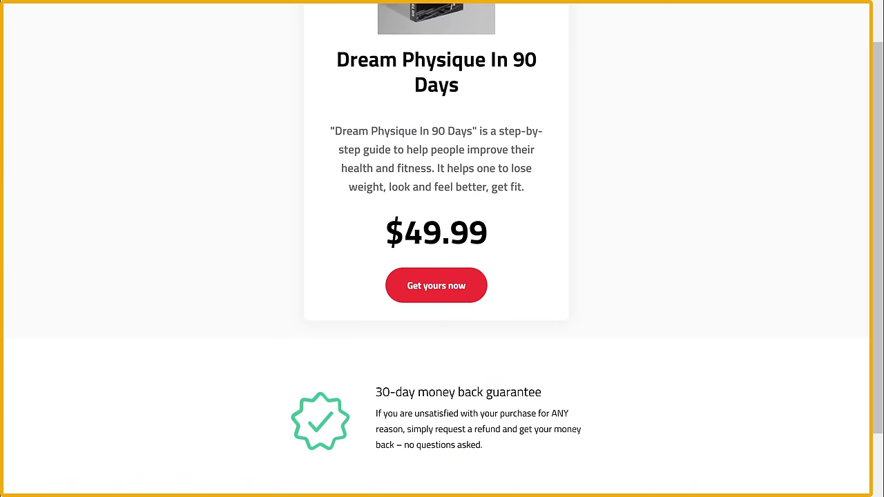
scroll(588, 377, up, 2)
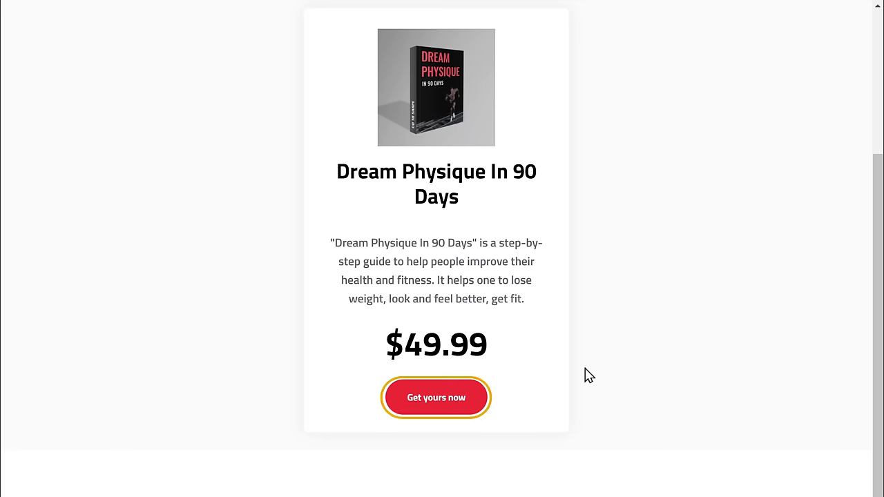
- On the order form, select the Dream Physique In 90 Days item and place the test order
click(433, 412)
scroll(433, 412, down, 2)
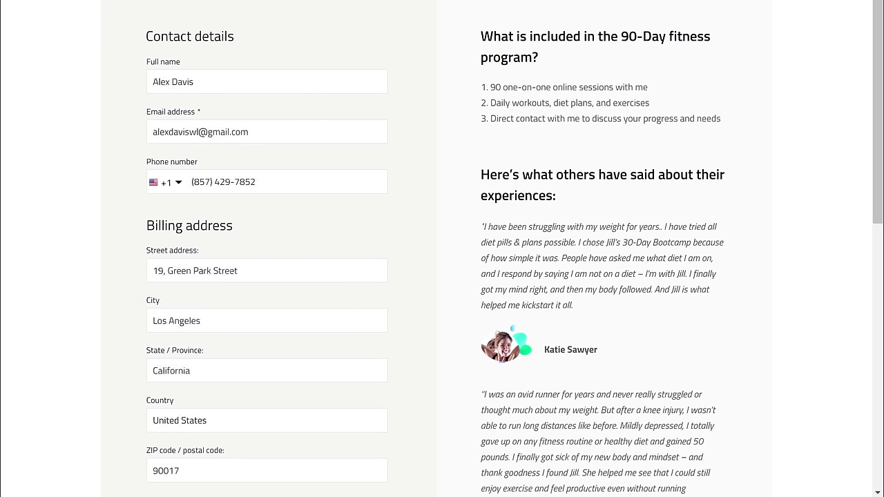
scroll(442, 276, down, 3)
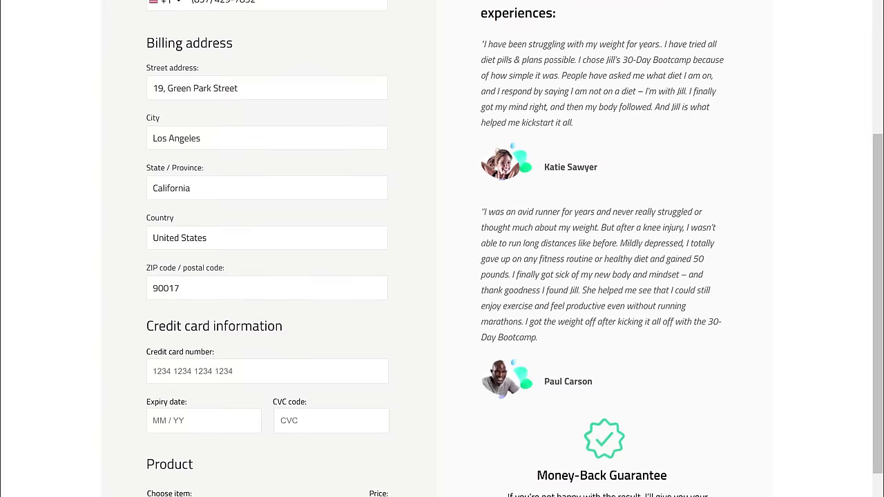
scroll(442, 276, down, 3)
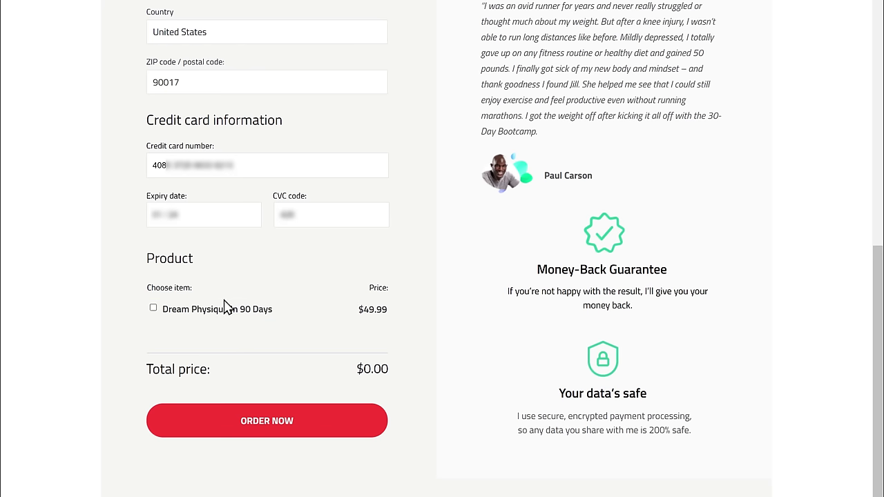
click(154, 309)
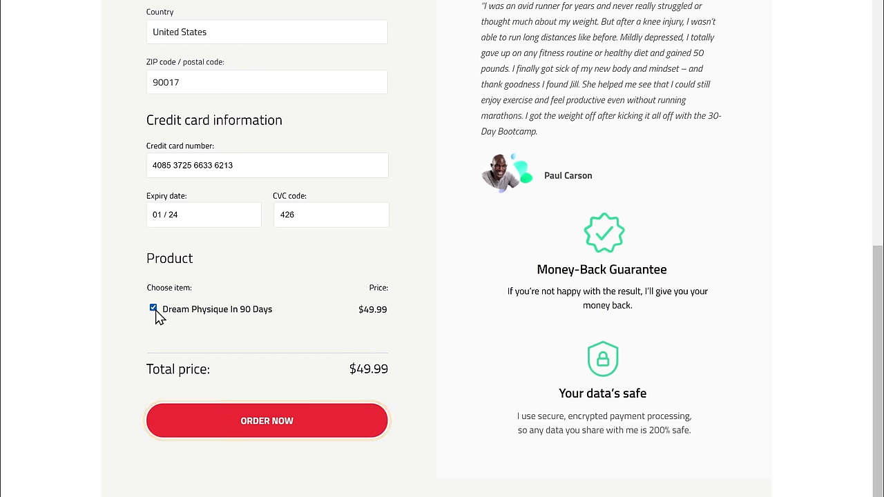
click(269, 435)
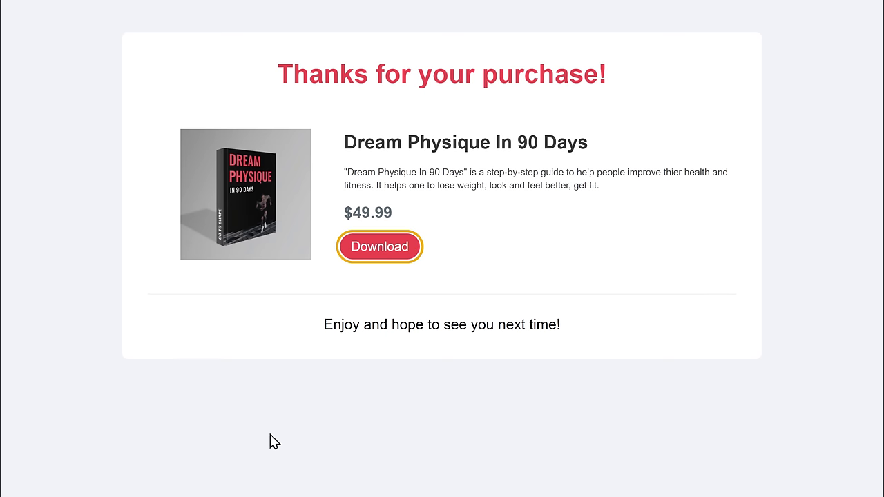
- Download the purchased guide PDF and page through it before returning to the cover
click(375, 254)
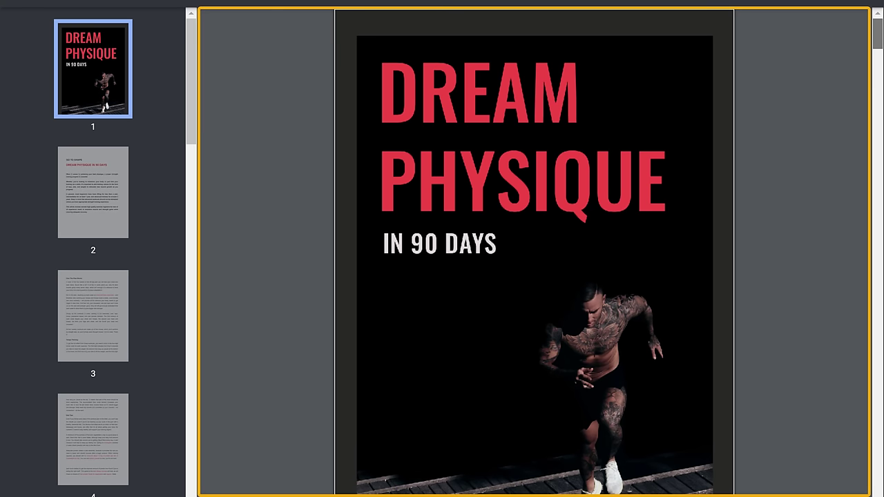
key(Page_Down)
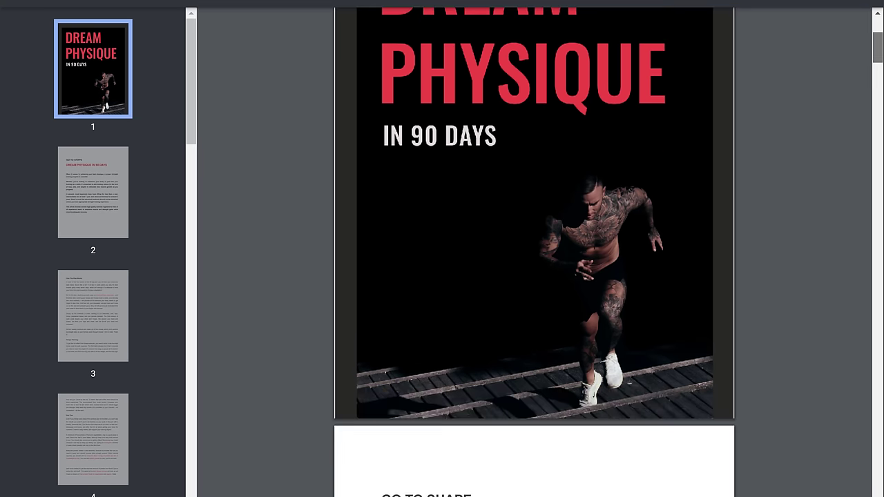
key(Page_Down)
key(Page_Down)
key(Page_Down)
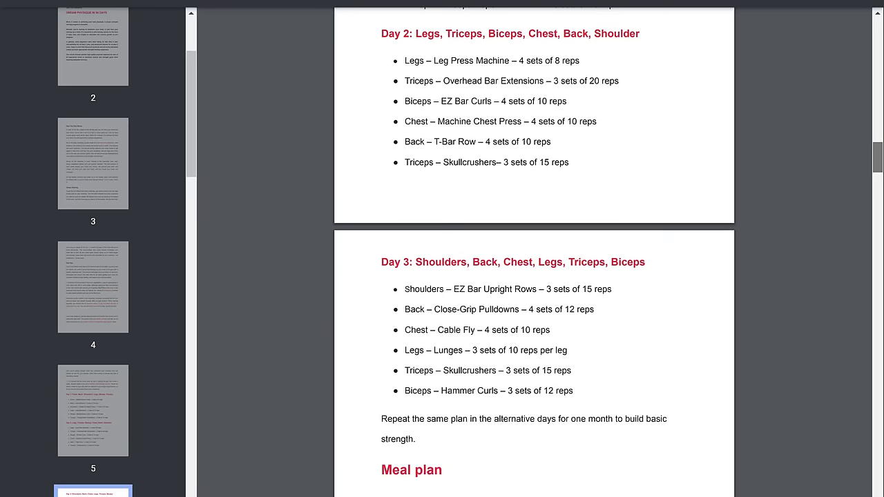
key(Page_Up)
key(Page_Up)
key(Page_Up)
key(Page_Up)
key(Page_Up)
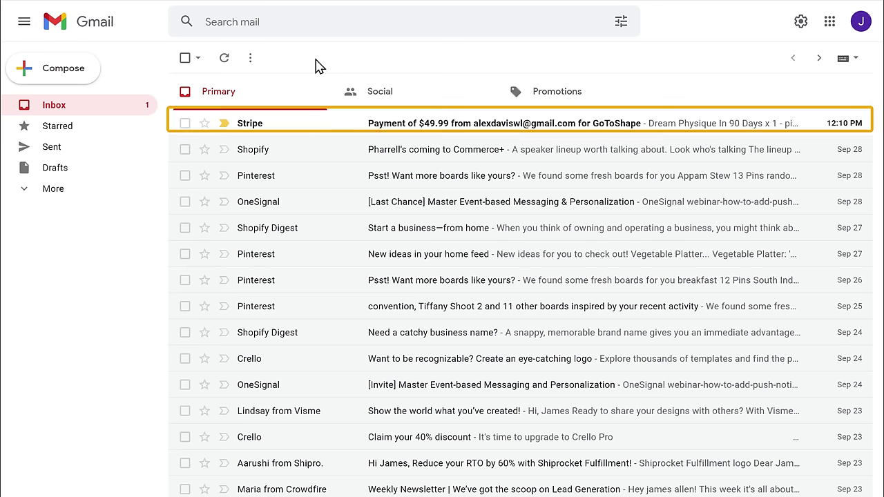
- Read the Stripe $49.99 payment email, then return to the GetResponse E-book funnel
click(301, 140)
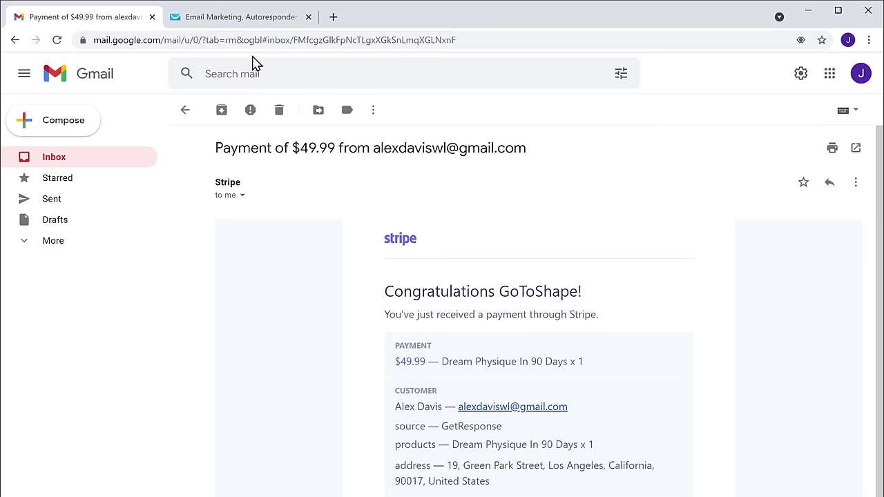
click(238, 21)
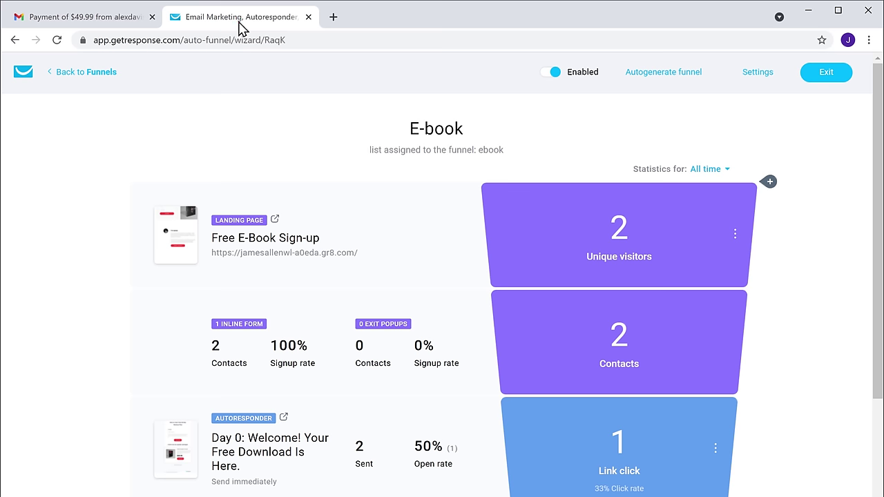
- Reload the E-book funnel's Your results section to show the new customer and $49.99 earned
scroll(442, 276, down, 10)
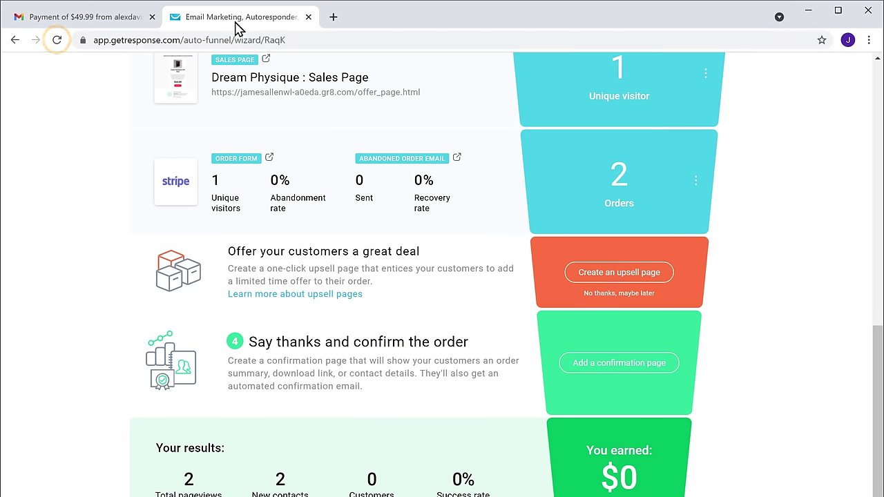
click(57, 41)
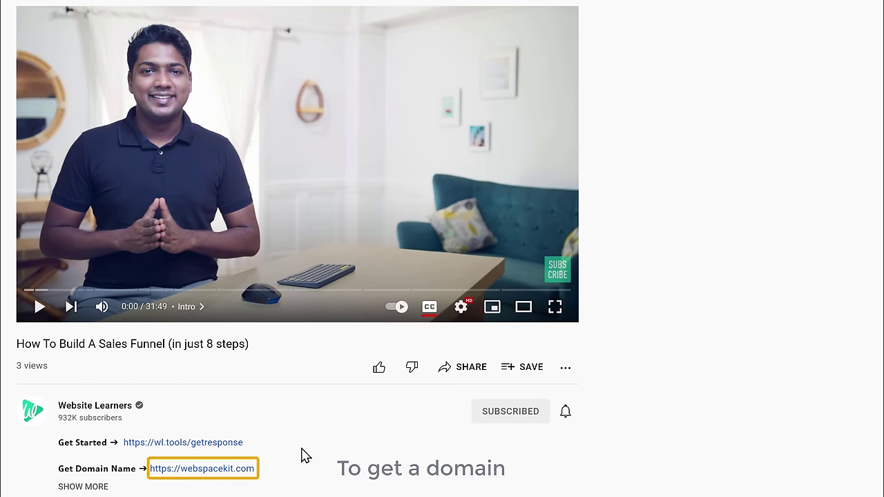
- Open the webspacekit.com domain search site linked in the YouTube video description
click(206, 483)
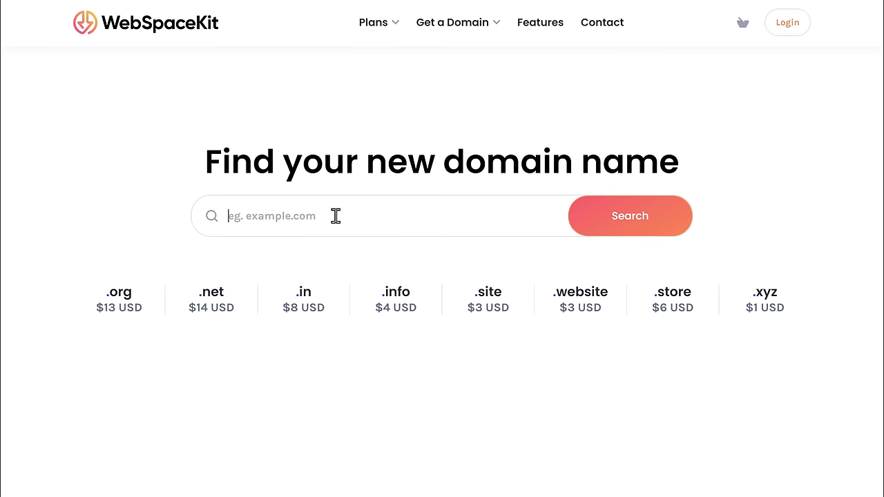
- Search gotoshape.com, add it to the cart at $11 USD, and continue to hosting plans
text(gotoshape.com)
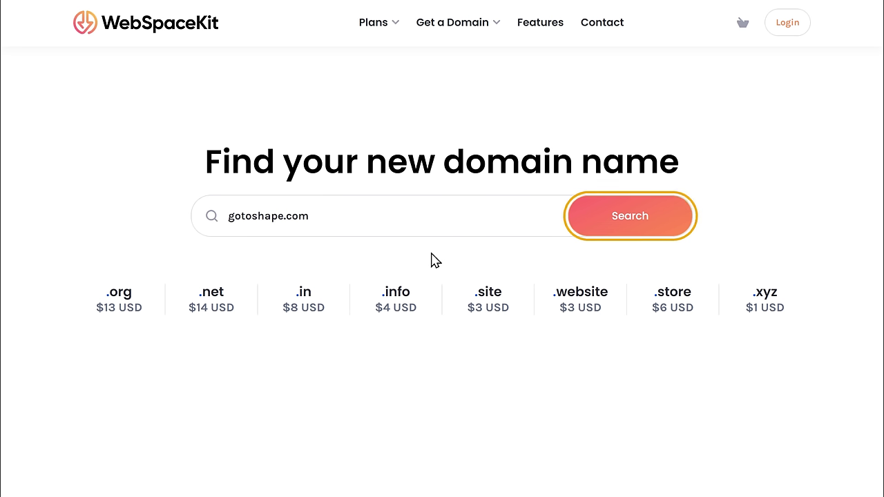
click(632, 230)
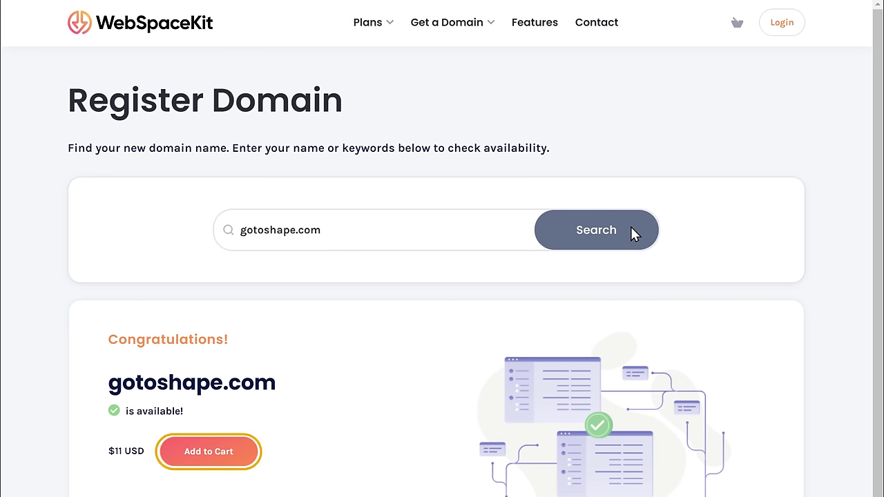
click(205, 461)
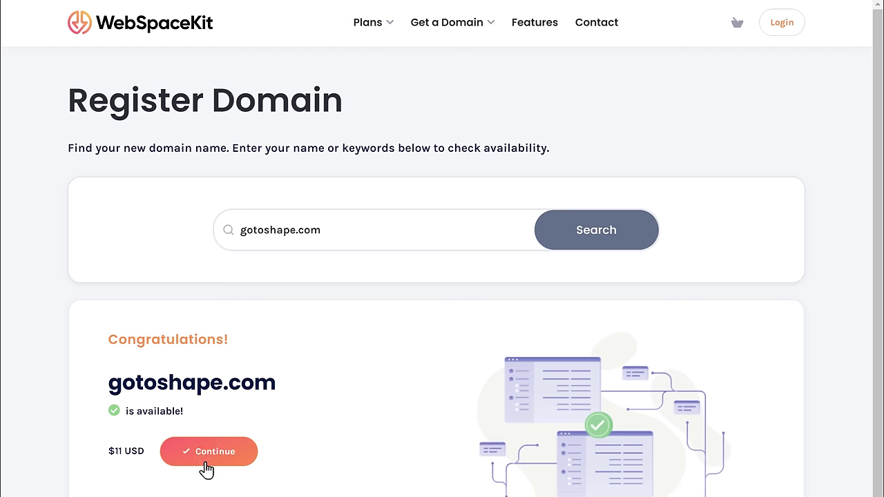
scroll(214, 467, down, 1)
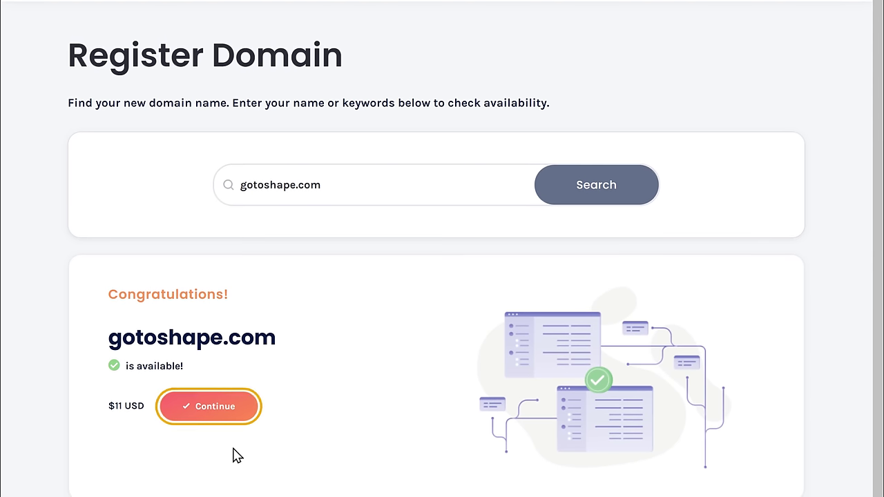
click(209, 414)
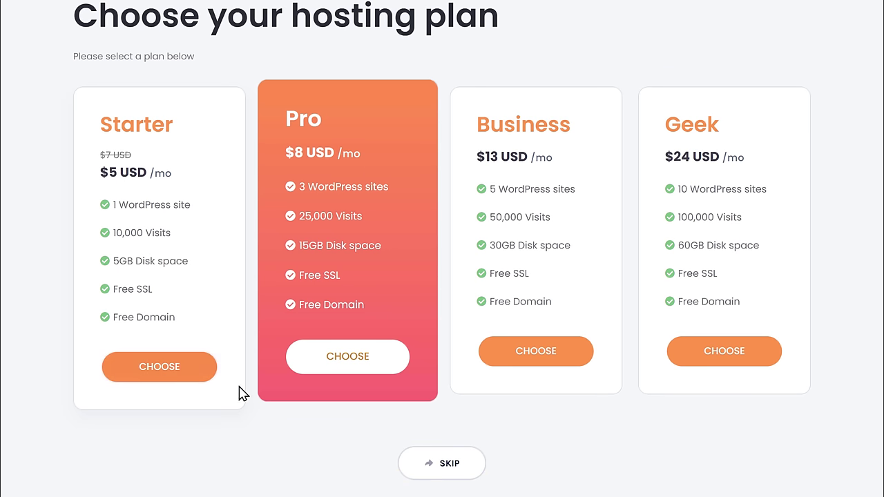
- Skip hosting and order the one-year gotoshape.com registration for $11 USD by card
click(443, 477)
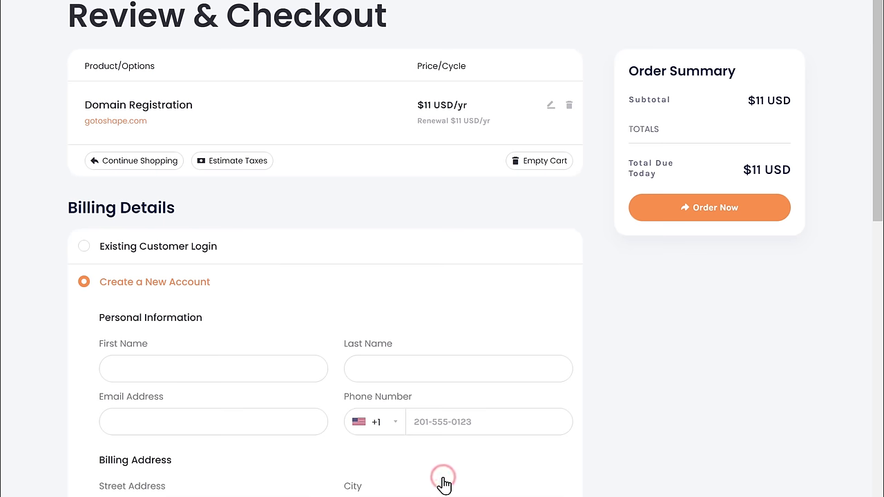
scroll(442, 481, up, 2)
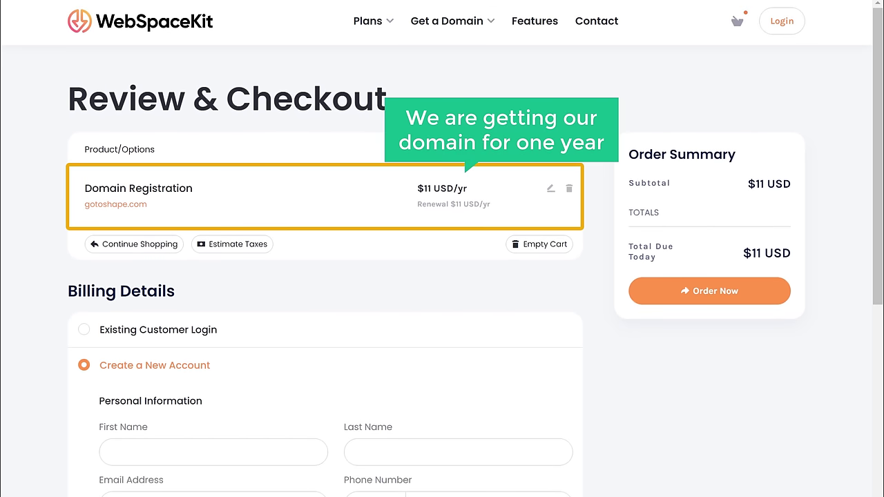
scroll(442, 276, down, 4)
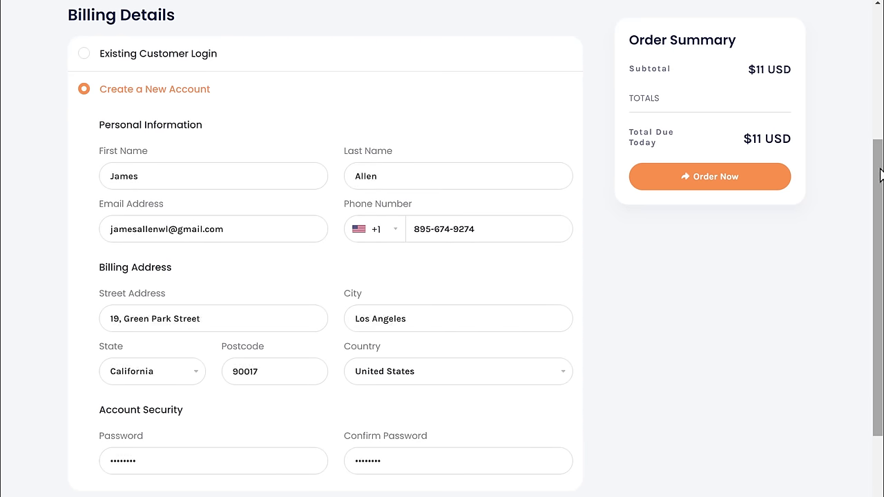
scroll(881, 176, down, 5)
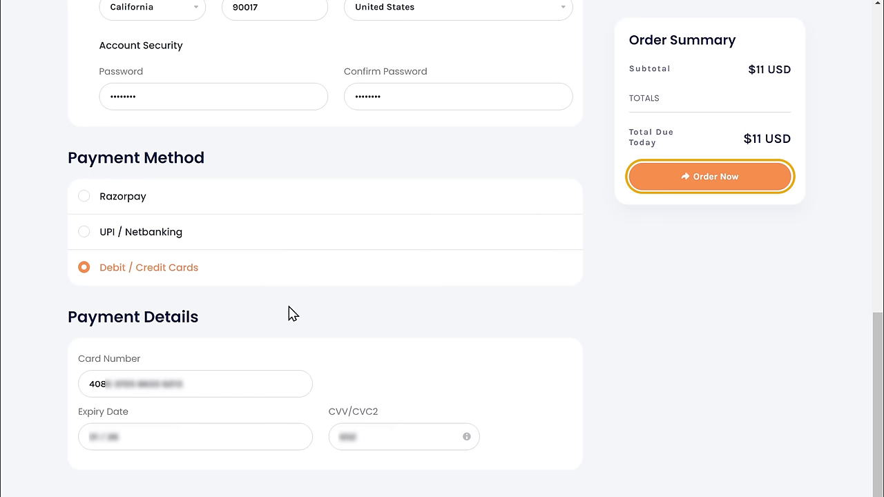
click(712, 183)
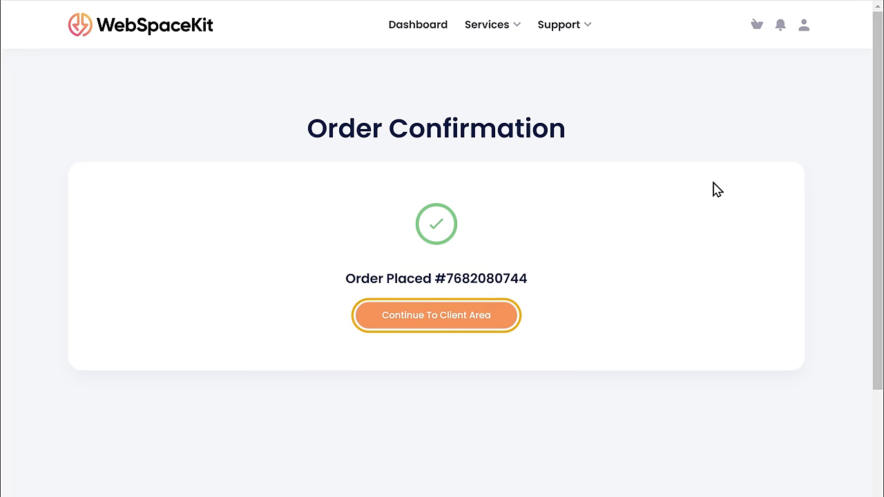
- Confirm gotoshape.com is Active under My Domains, then return to the GetResponse E-book funnel
click(443, 326)
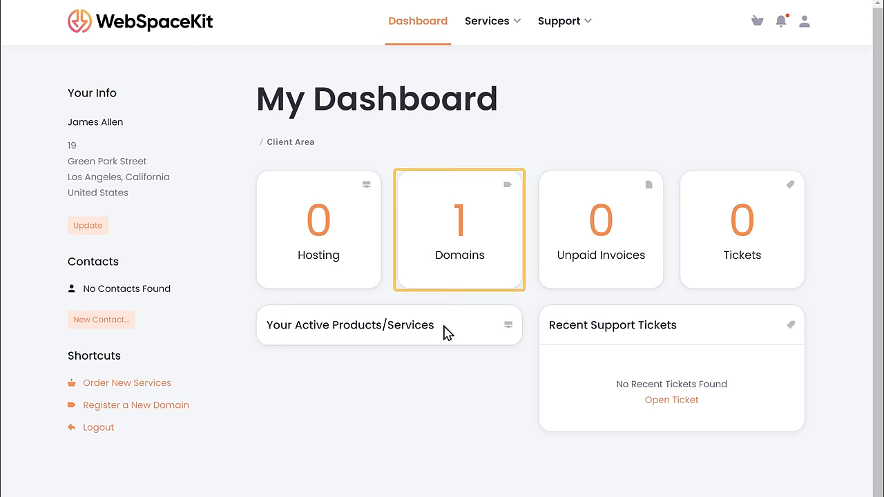
click(458, 279)
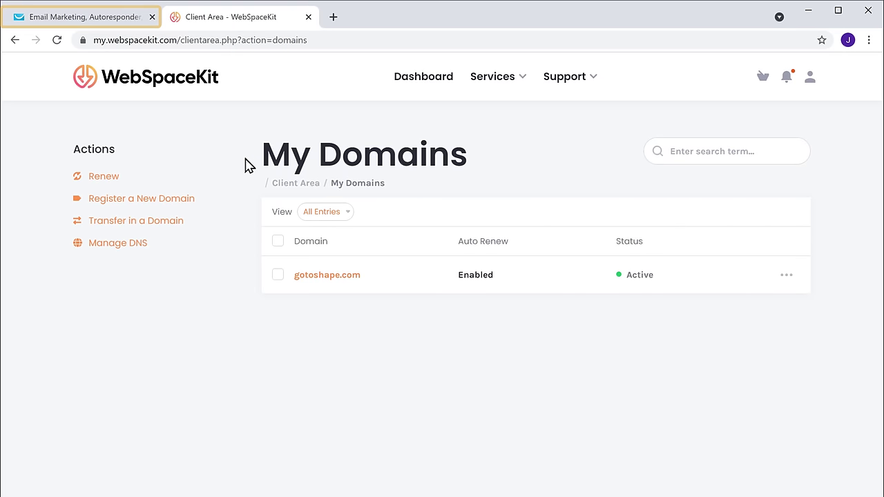
click(80, 23)
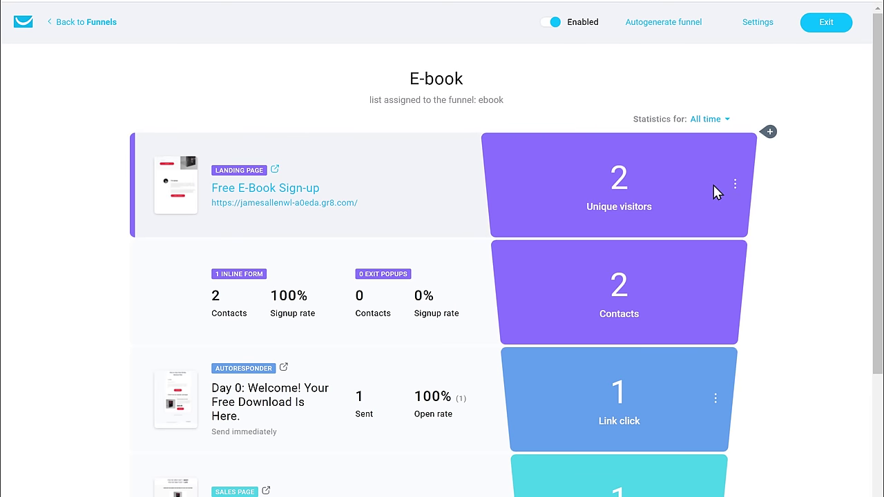
- Open the settings of the Free E-Book Sign-up landing page from Manage your pages
click(734, 188)
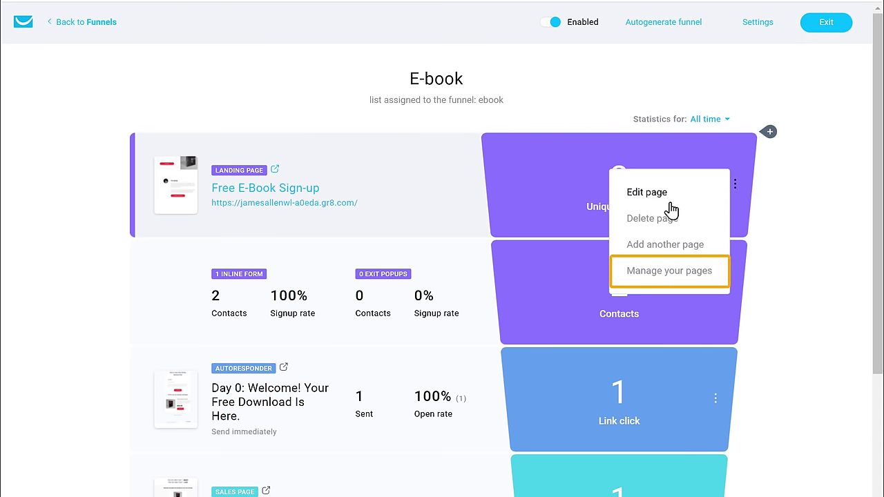
click(676, 282)
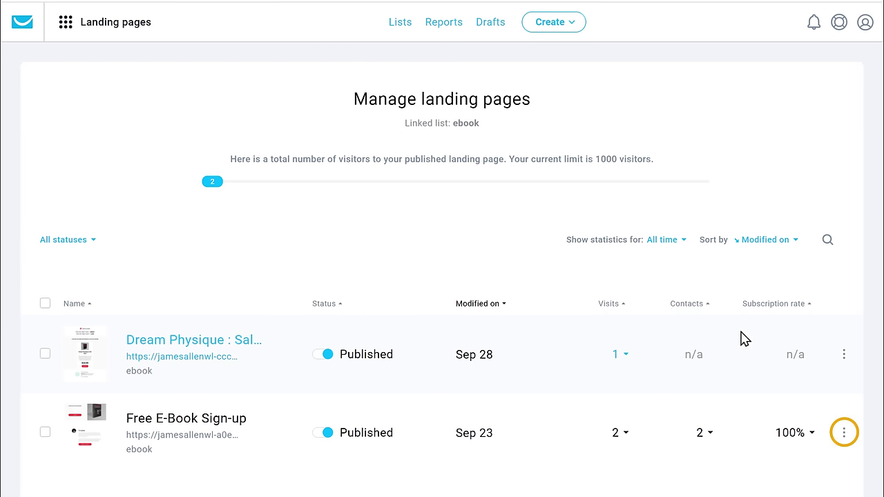
click(844, 432)
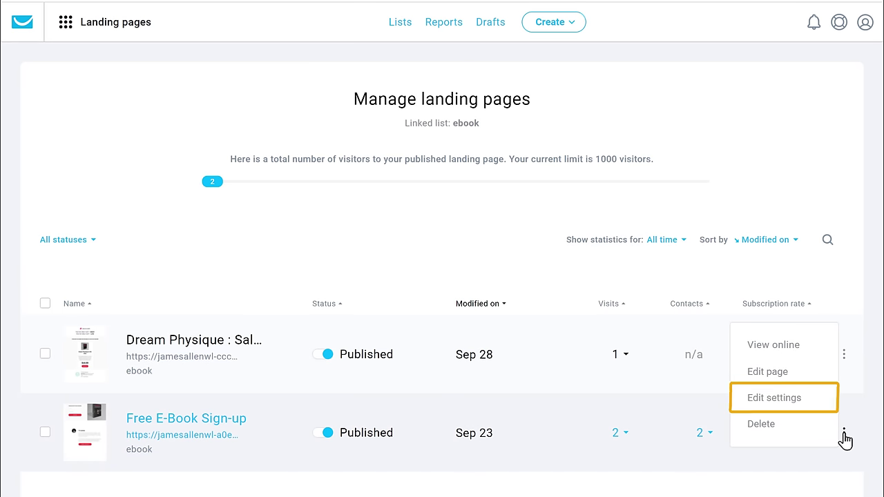
click(774, 399)
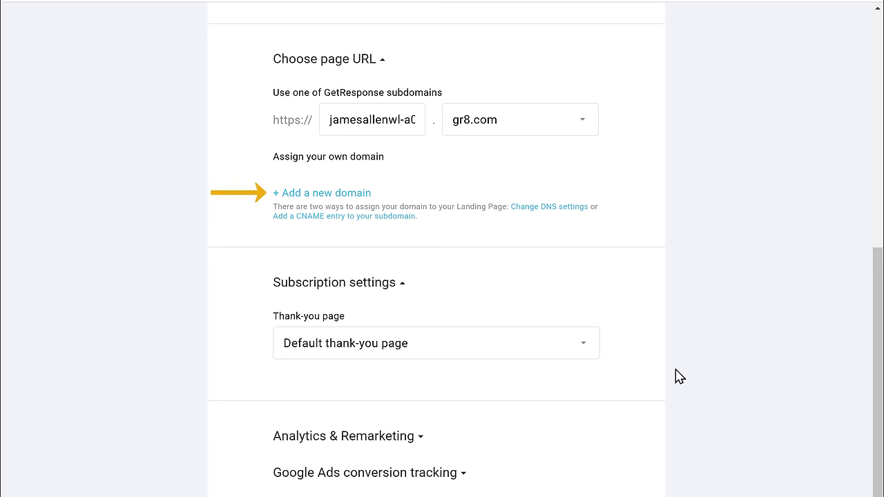
- Add gotoshape.com as a new domain and assign it as the page's own domain
click(315, 196)
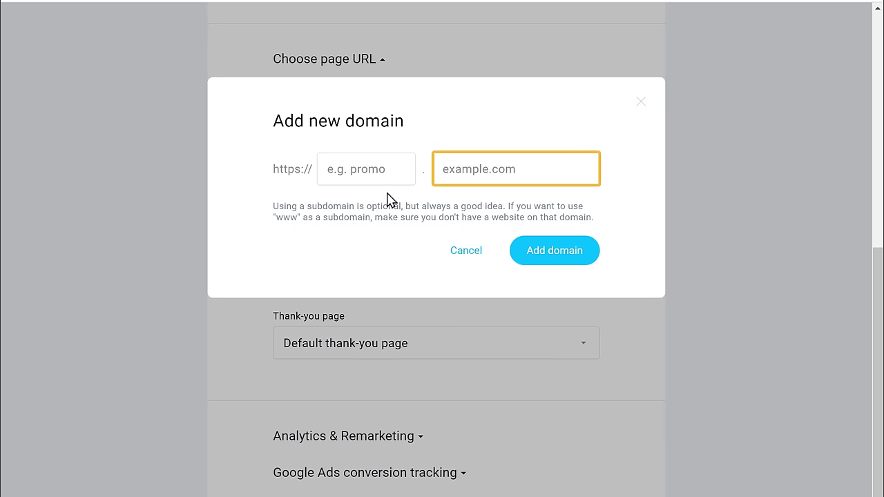
click(530, 168)
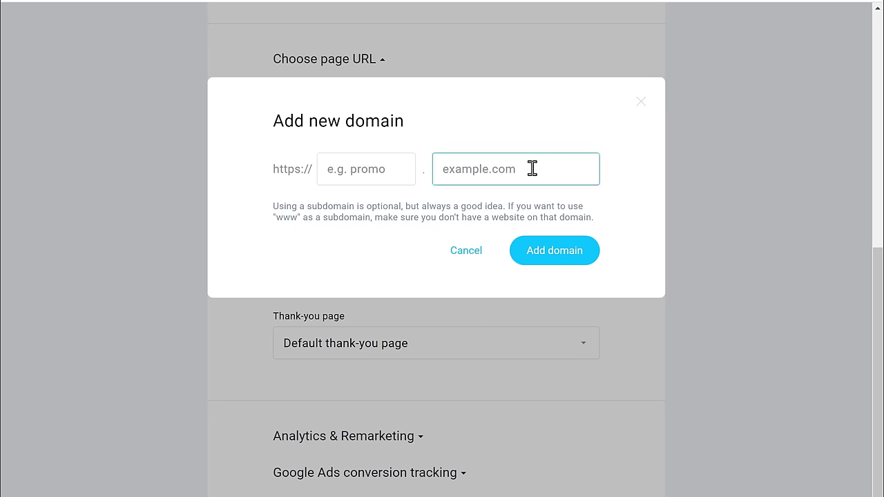
text(gotoshape.c)
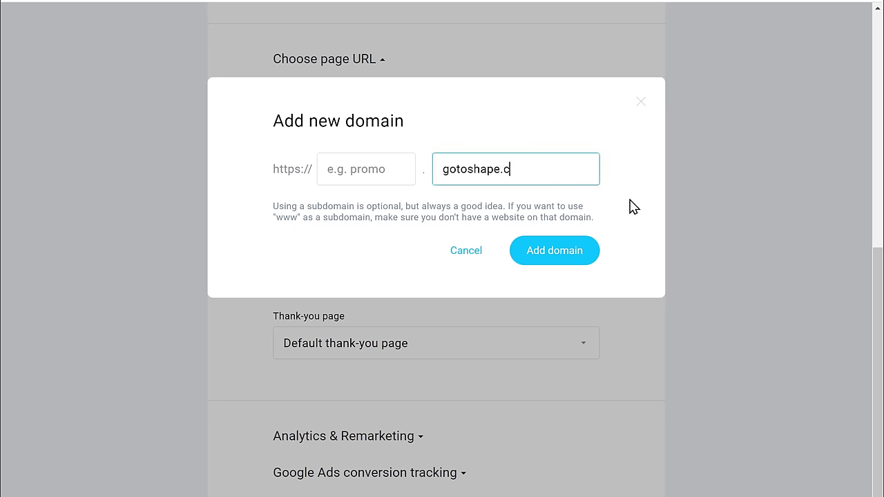
text(om)
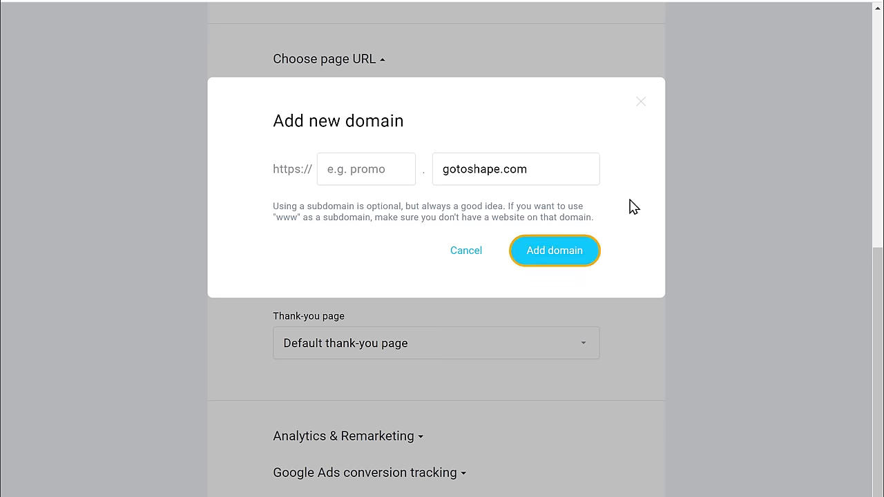
click(552, 261)
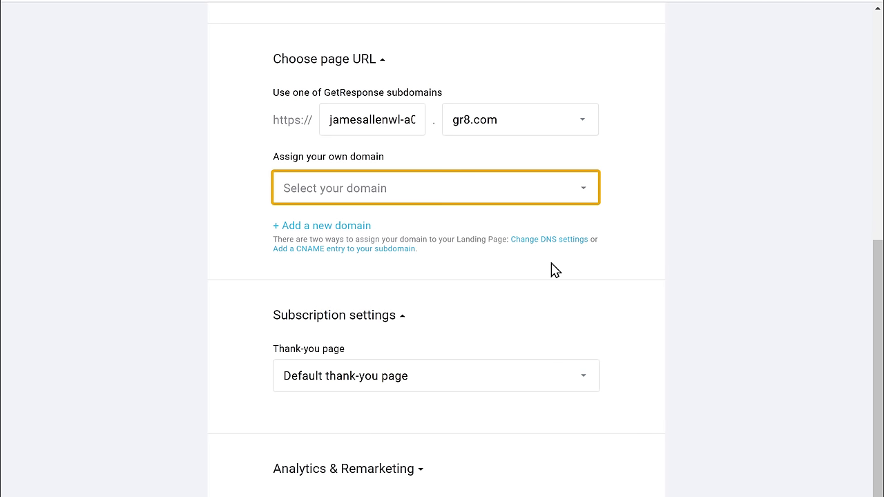
click(410, 199)
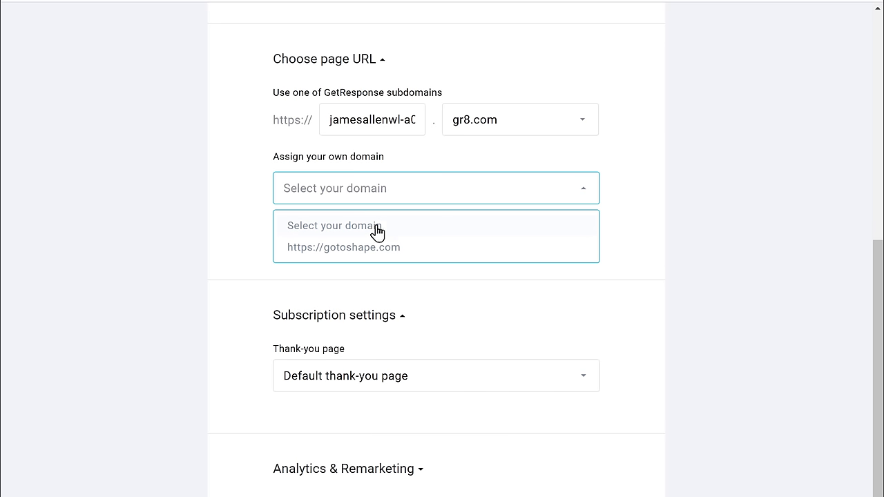
click(347, 254)
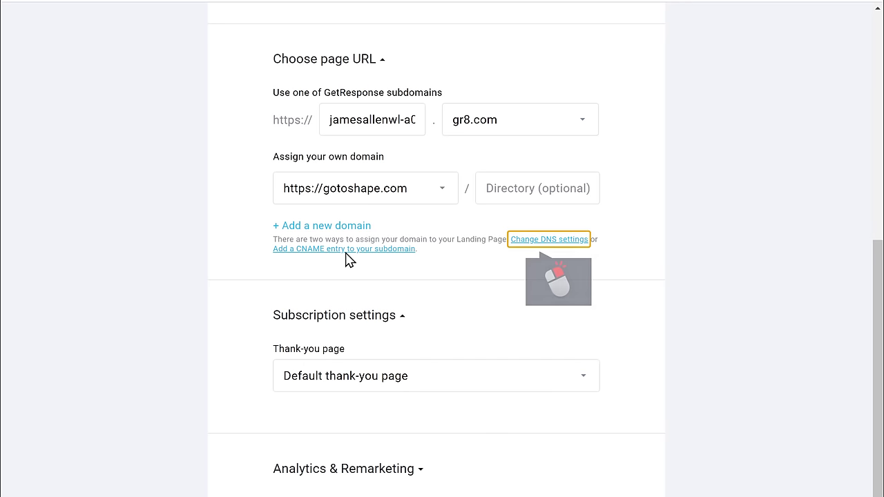
- Open the 'How do I change the DNS settings?' help article in a new tab
right_click(546, 246)
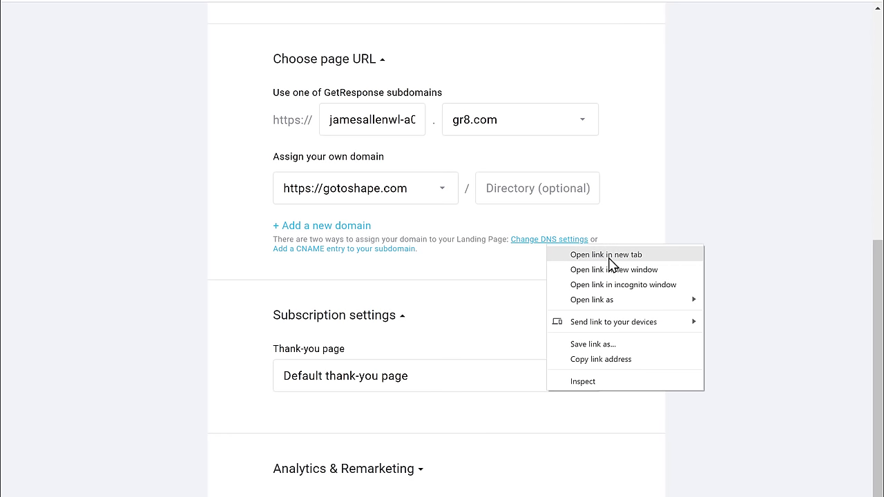
click(608, 255)
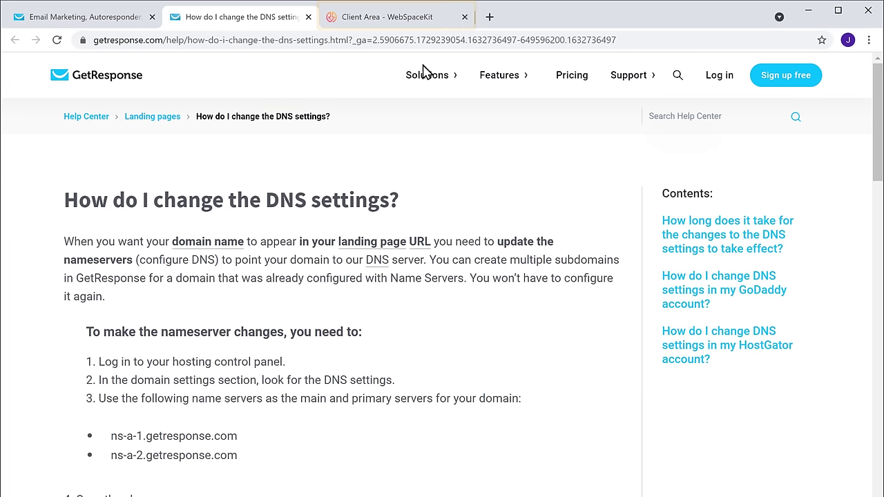
- Open Manage Nameservers for gotoshape.com in the WebSpaceKit client area
click(389, 21)
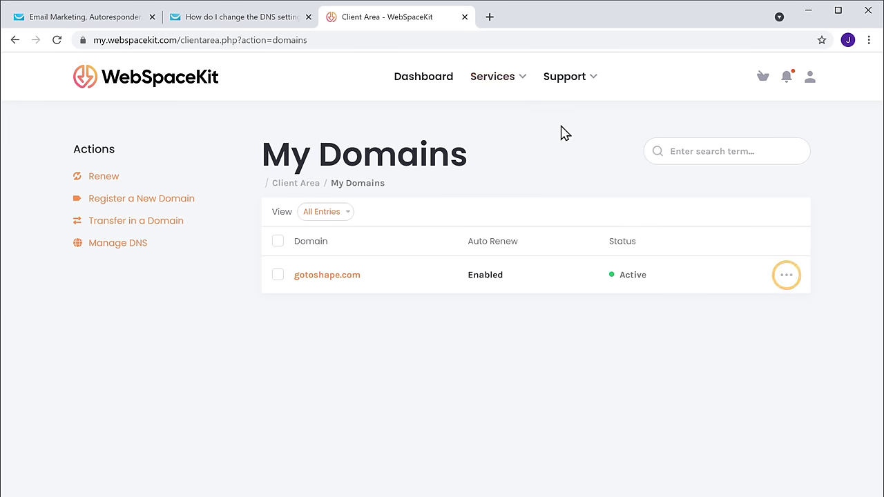
click(786, 246)
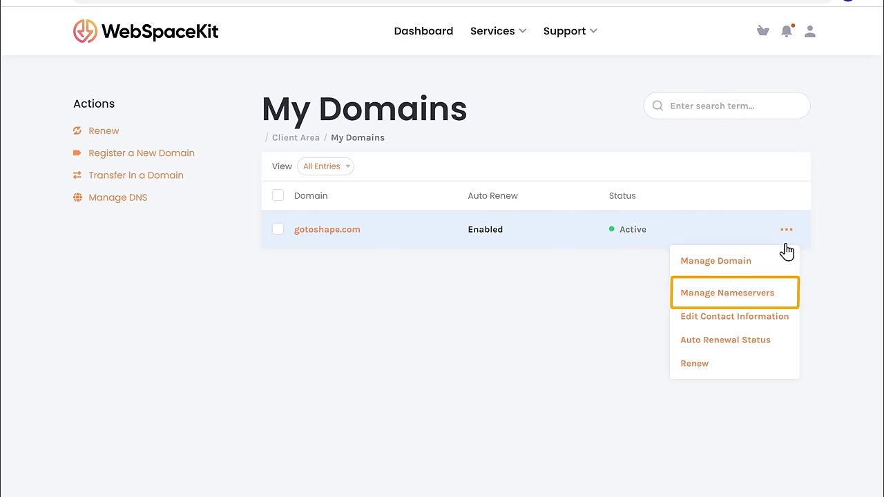
click(718, 305)
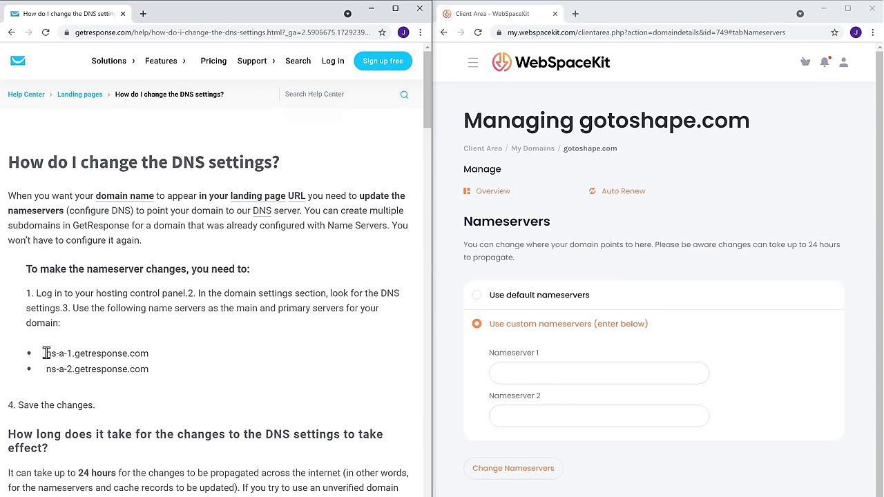
- Copy ns-a-1.getresponse.com from the help article into the Nameserver 1 field
drag(50, 353, 148, 353)
key(ctrl+c)
right_click(151, 357)
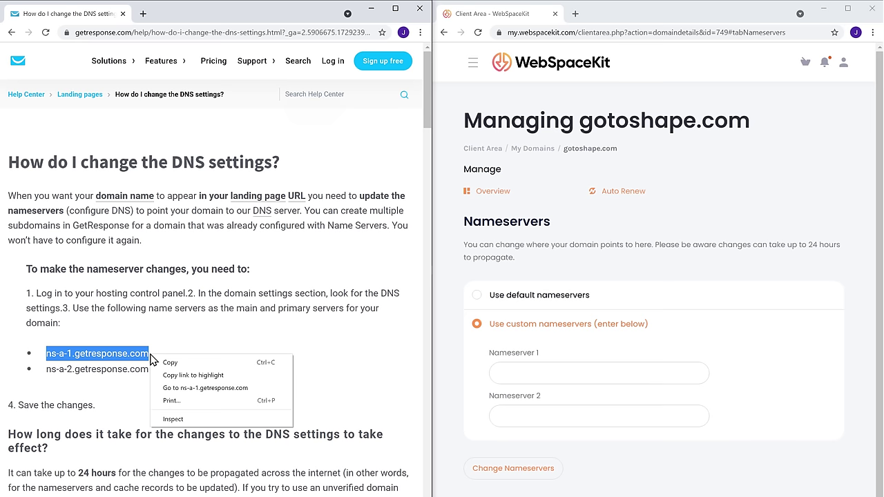
click(168, 366)
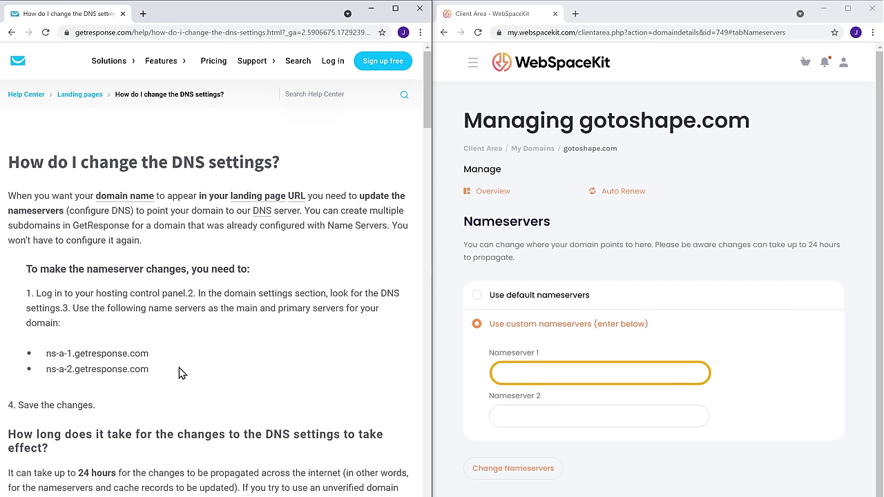
click(523, 374)
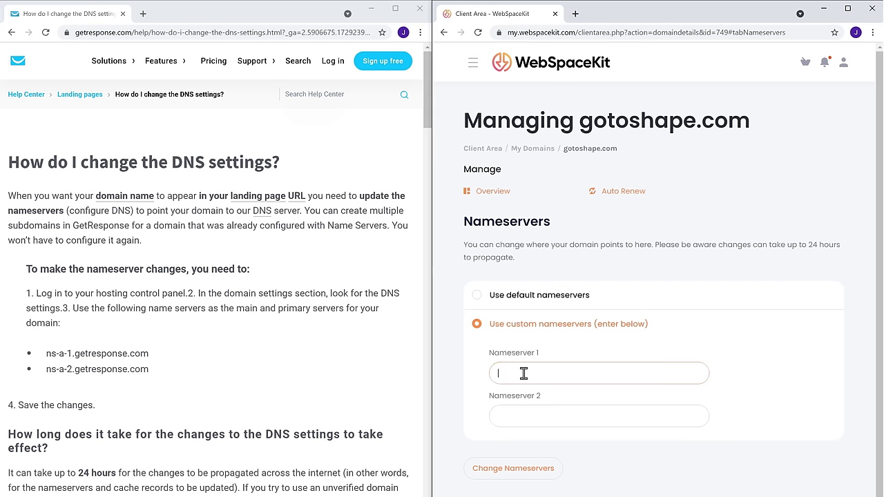
right_click(523, 374)
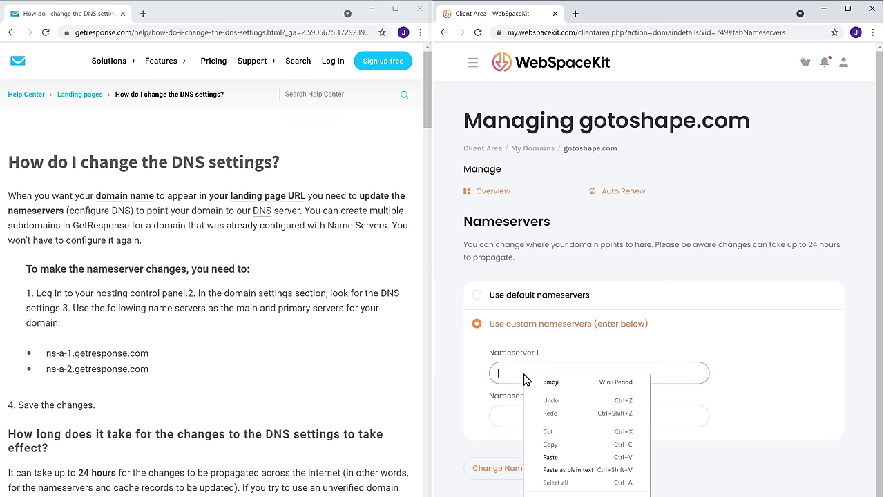
click(550, 458)
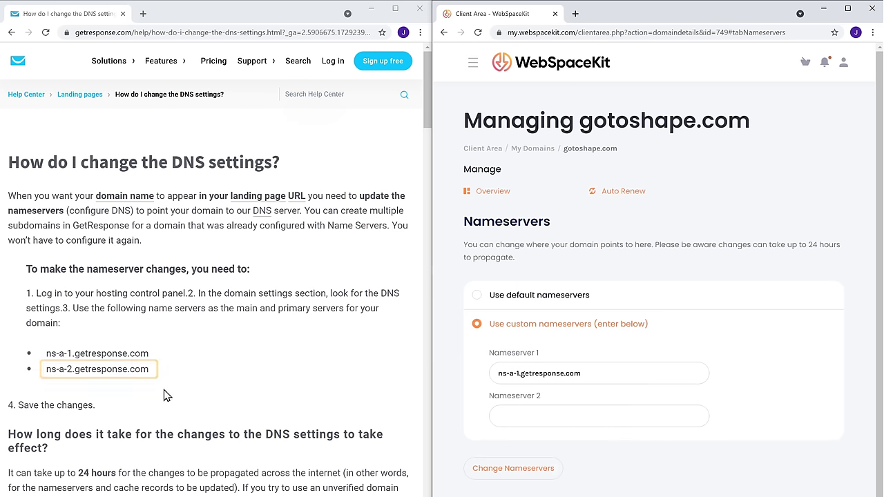
- Copy ns-a-2.getresponse.com from the help article into the Nameserver 2 field
drag(47, 371, 153, 372)
key(ctrl+c)
right_click(152, 371)
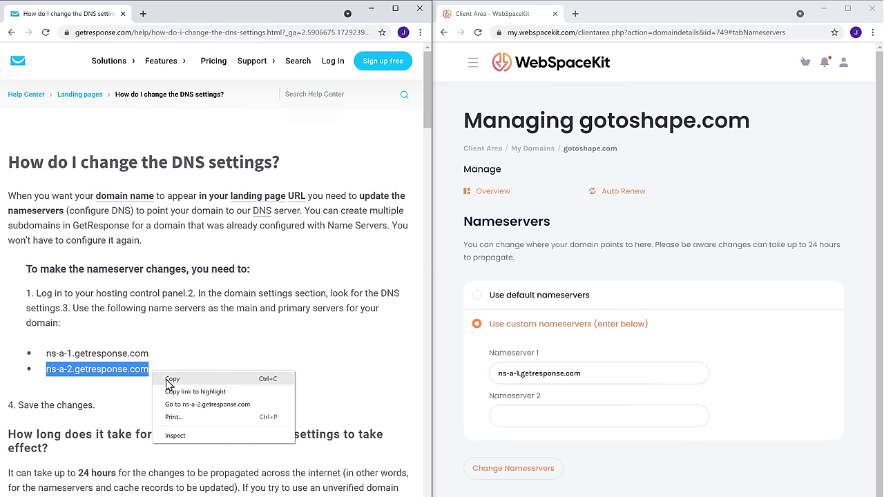
click(175, 384)
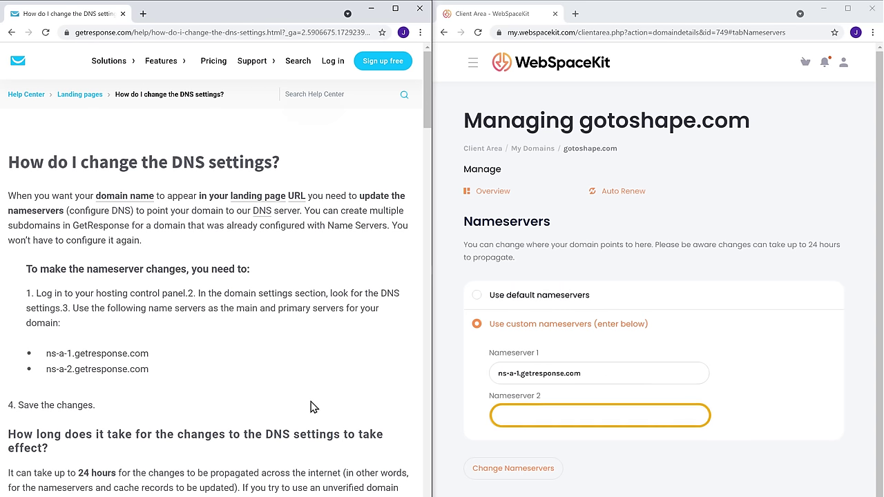
right_click(549, 415)
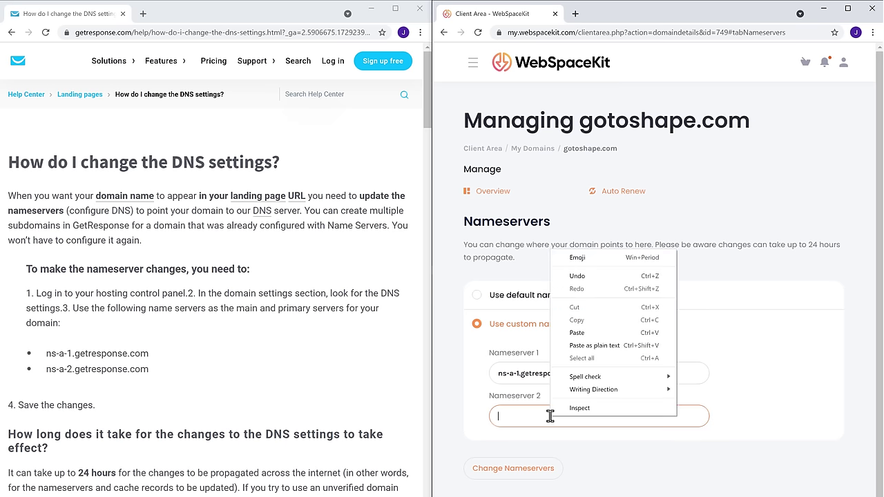
click(579, 344)
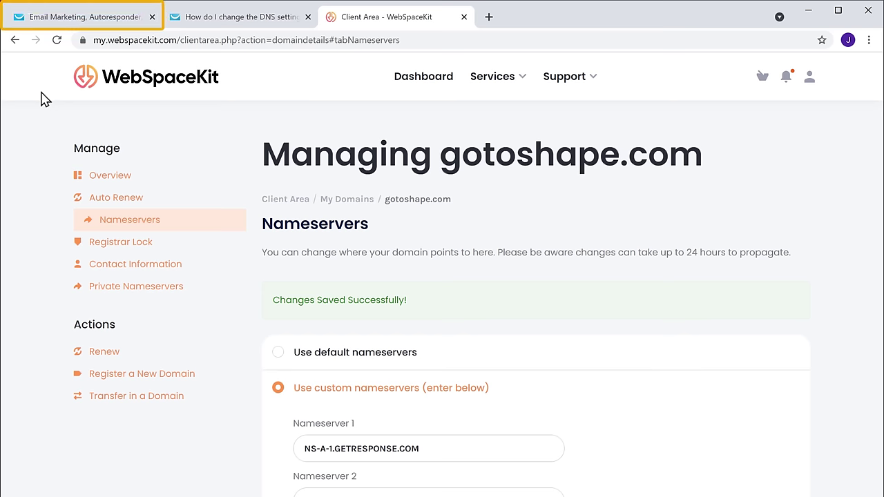
click(75, 29)
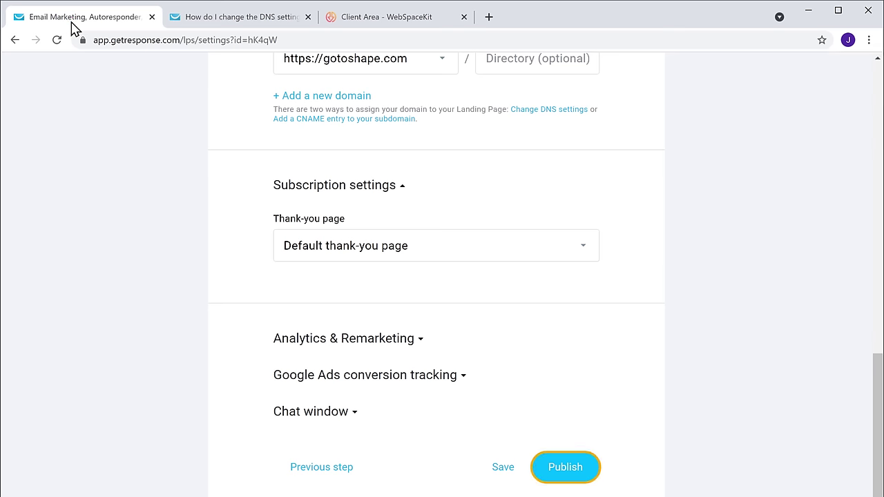
key(F11)
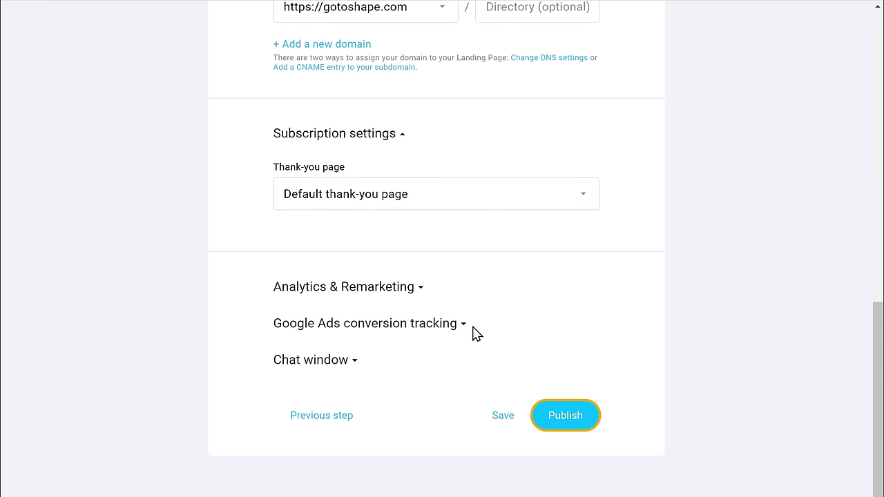
click(564, 420)
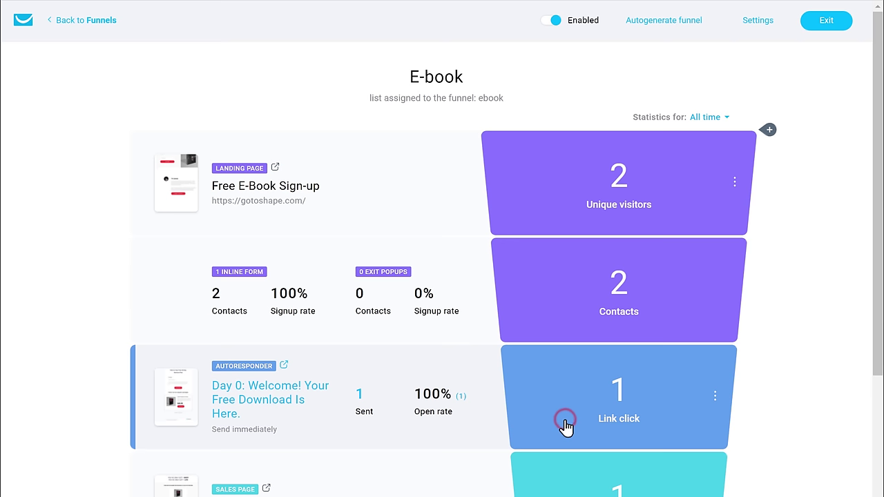
key(F11)
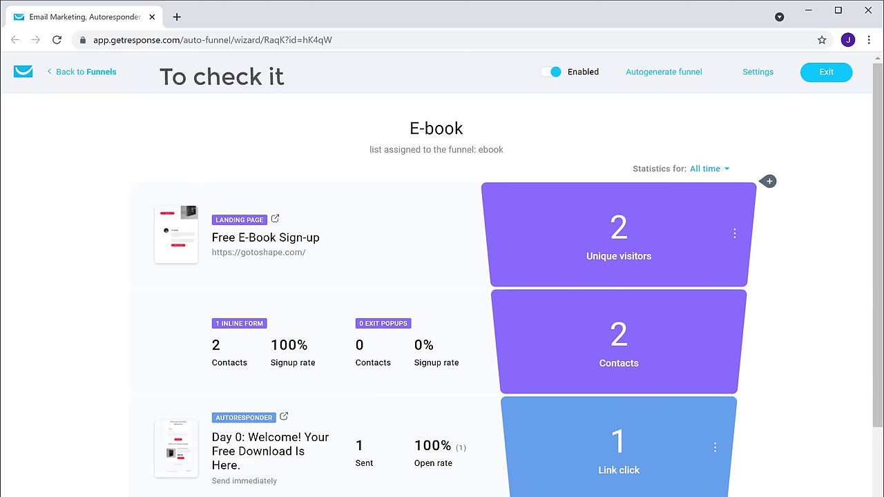
click(177, 17)
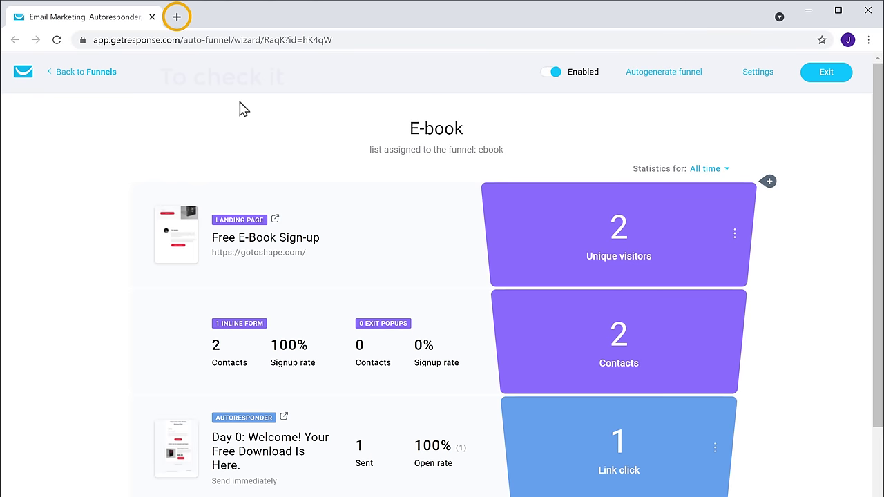
- Load gotoshape.com in a new tab to verify the sign-up page is live, then return to GetResponse
click(176, 17)
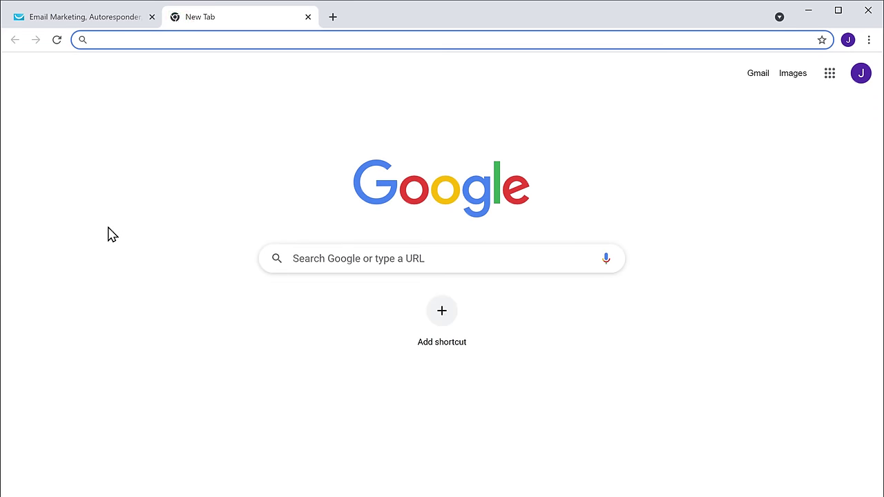
text(gotoshape.com)
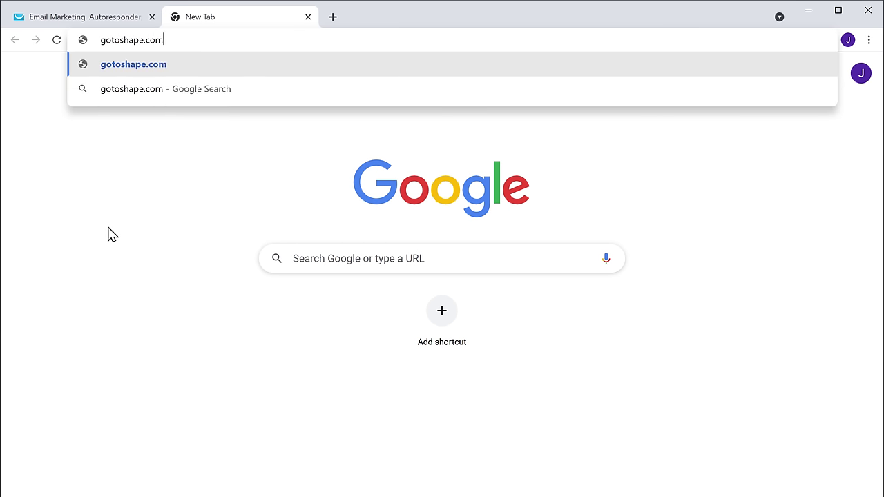
key(Return)
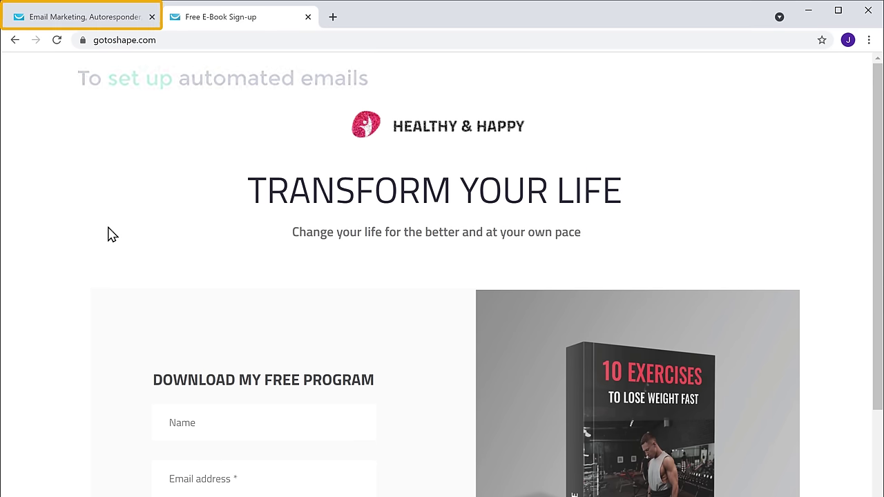
click(73, 27)
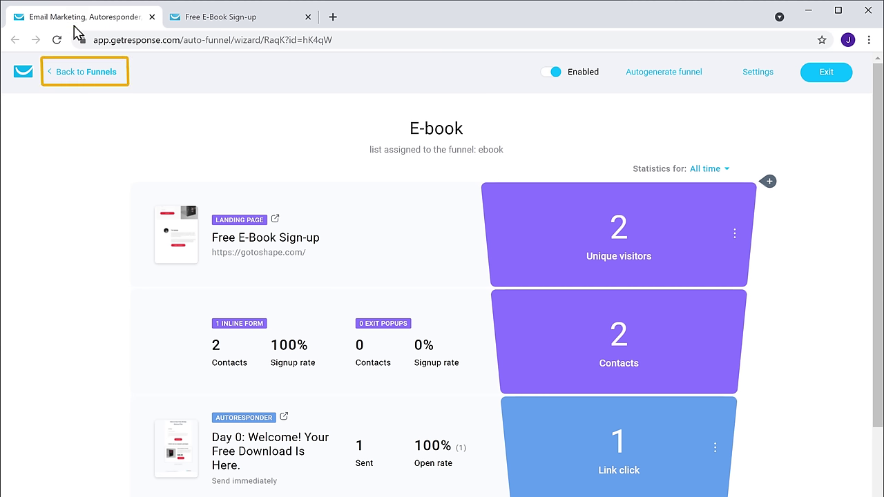
- Go from the funnels list to Autoresponders and start a new, untitled autoresponder
click(79, 80)
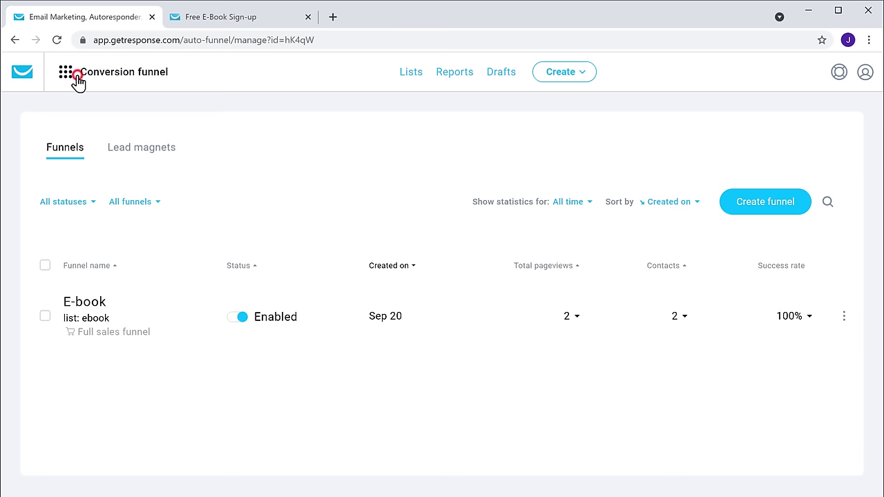
click(112, 80)
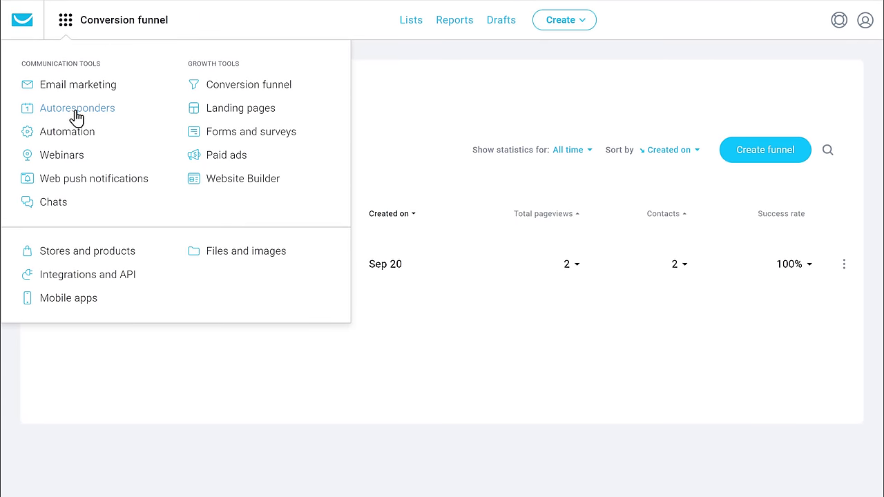
click(76, 114)
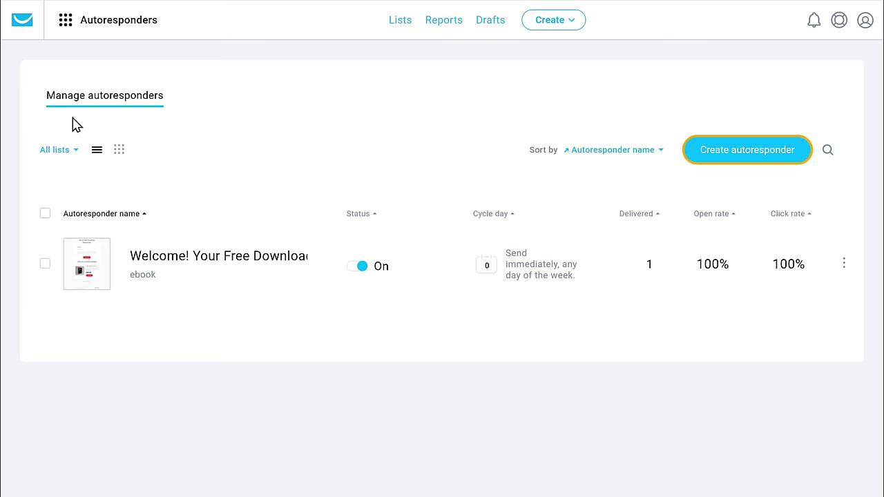
click(749, 150)
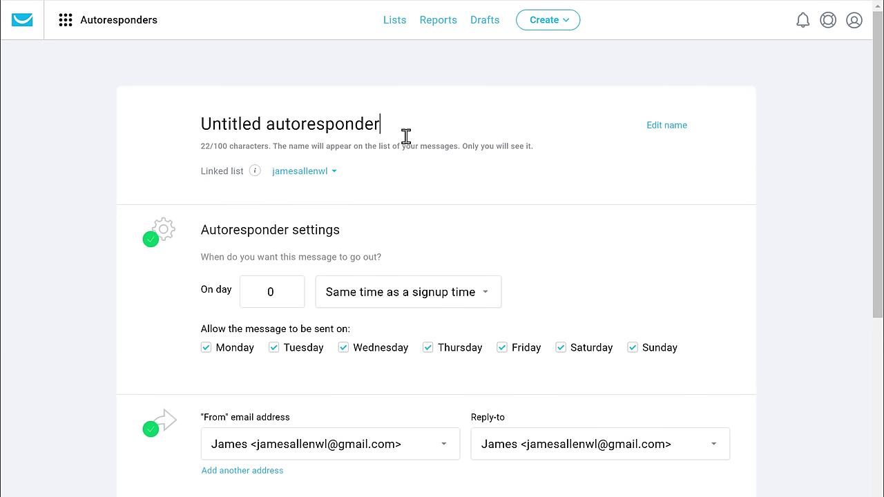
- Rename the autoresponder to 'E-Book follow up' and link it to the ebook list
key(BackSpace)
key(BackSpace)
key(BackSpace)
key(BackSpace)
key(BackSpace)
key(BackSpace)
key(BackSpace)
key(BackSpace)
key(BackSpace)
key(BackSpace)
key(BackSpace)
key(BackSpace)
key(BackSpace)
key(BackSpace)
key(BackSpace)
key(BackSpace)
key(BackSpace)
key(BackSpace)
key(BackSpace)
key(BackSpace)
text(E-B)
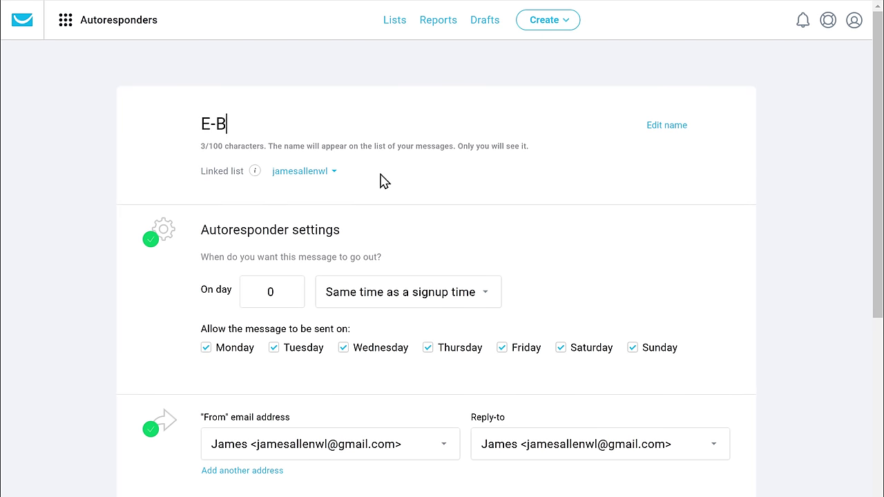
text(ook follow up)
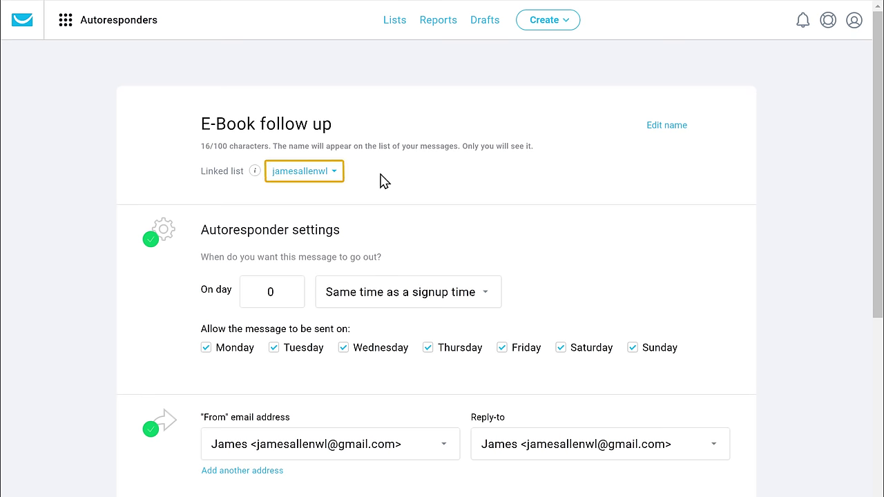
click(300, 172)
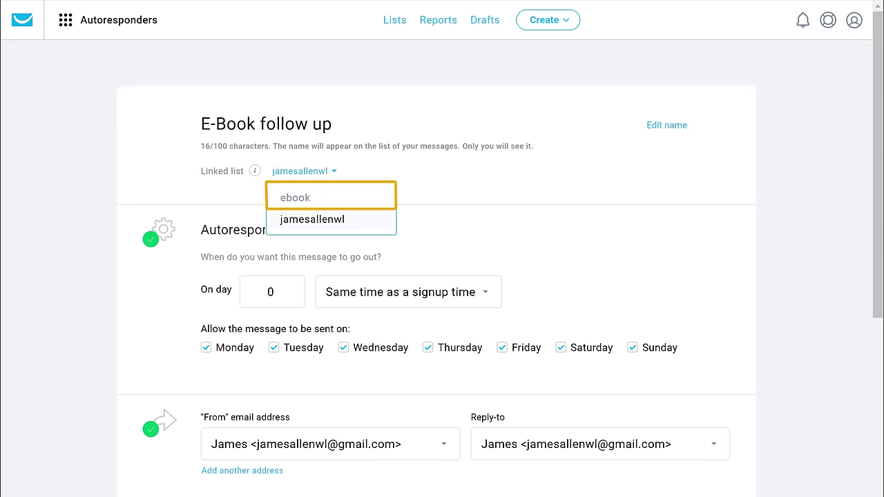
click(297, 200)
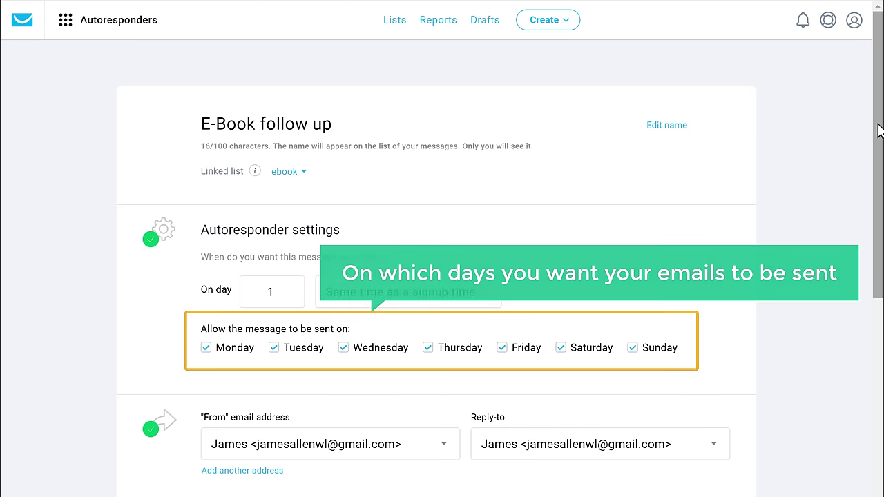
scroll(879, 132, down, 4)
scroll(442, 276, down, 4)
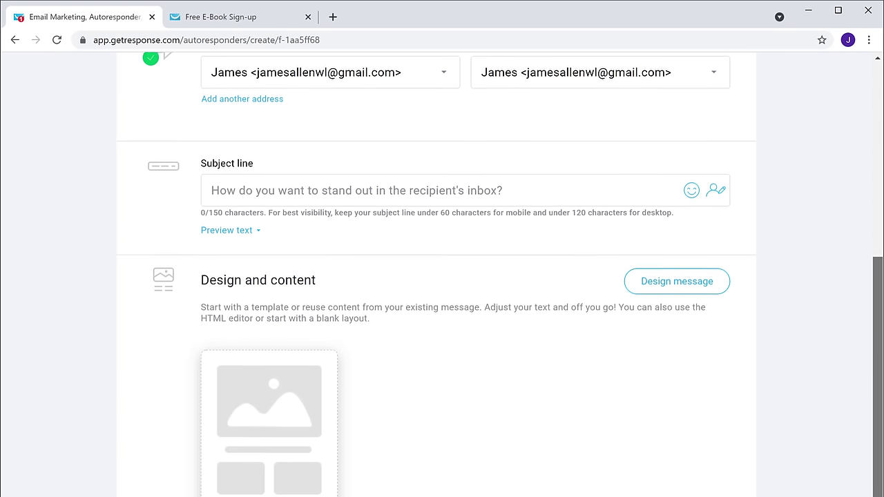